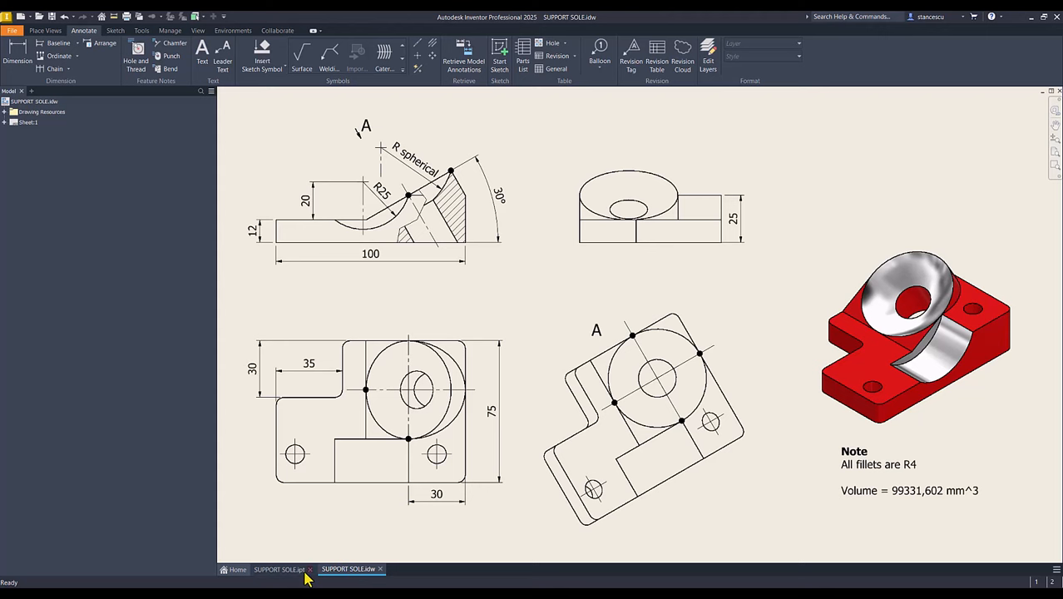
- Create a part from the metric Standard (mm).ipt template and start a 2D sketch on the YZ plane
{"action": "left_click", "coordinate": [20, 17]}
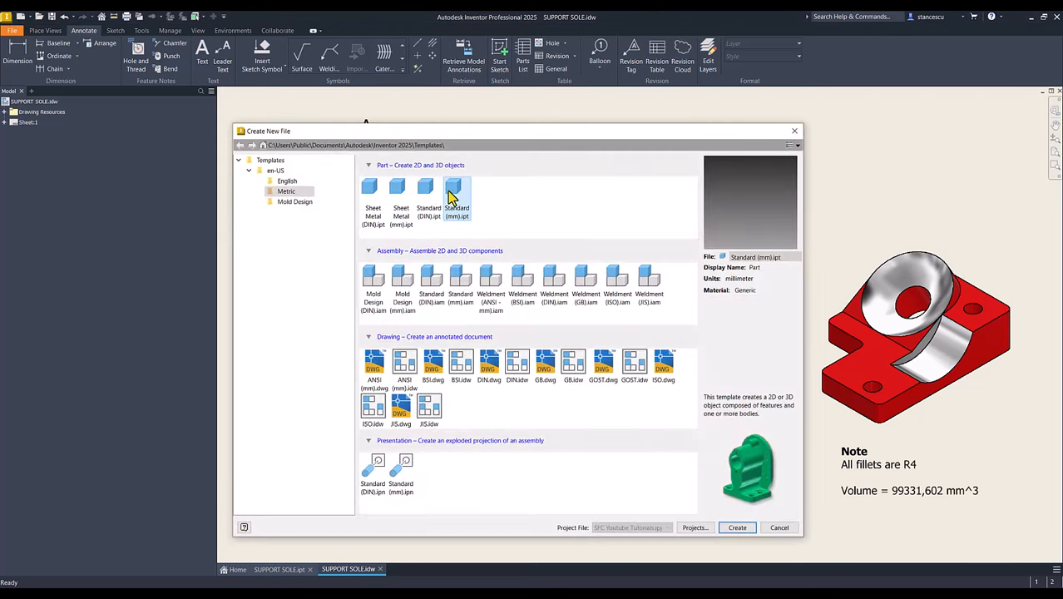
{"action": "double_click", "coordinate": [454, 192]}
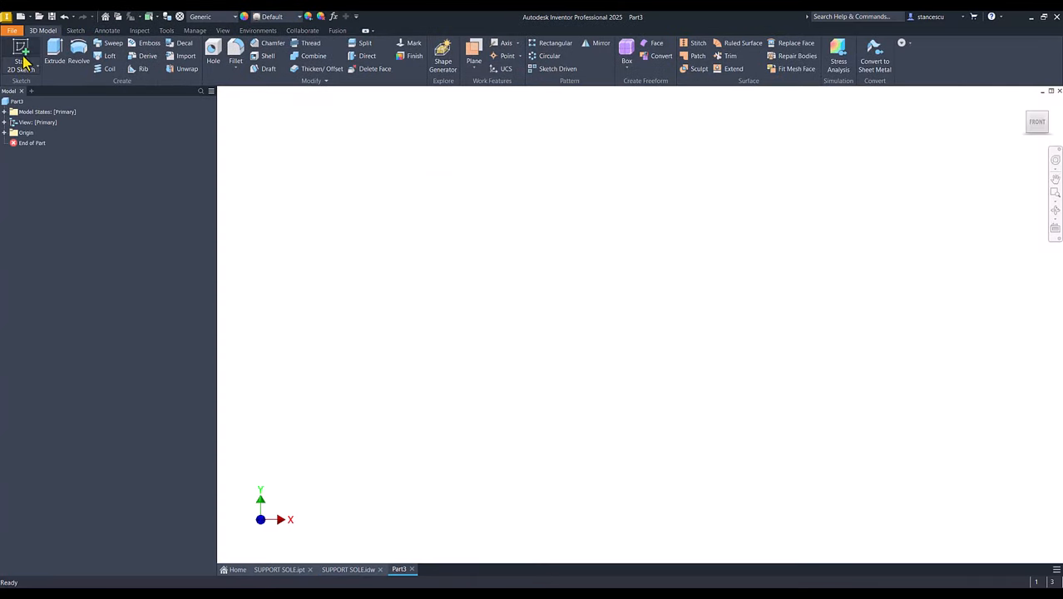
{"action": "left_click", "coordinate": [23, 58]}
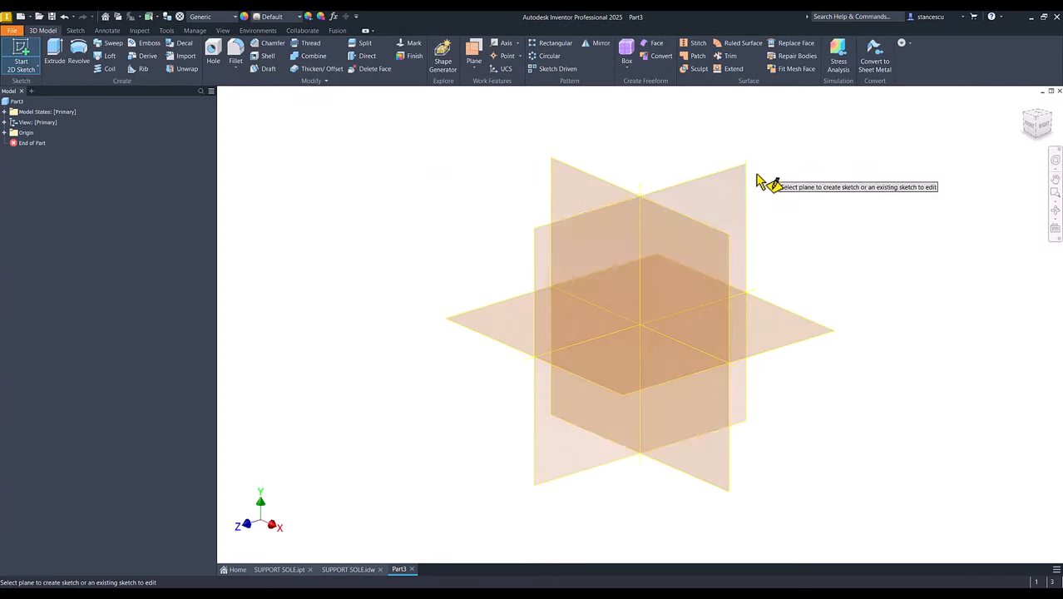
{"action": "left_click", "coordinate": [726, 184]}
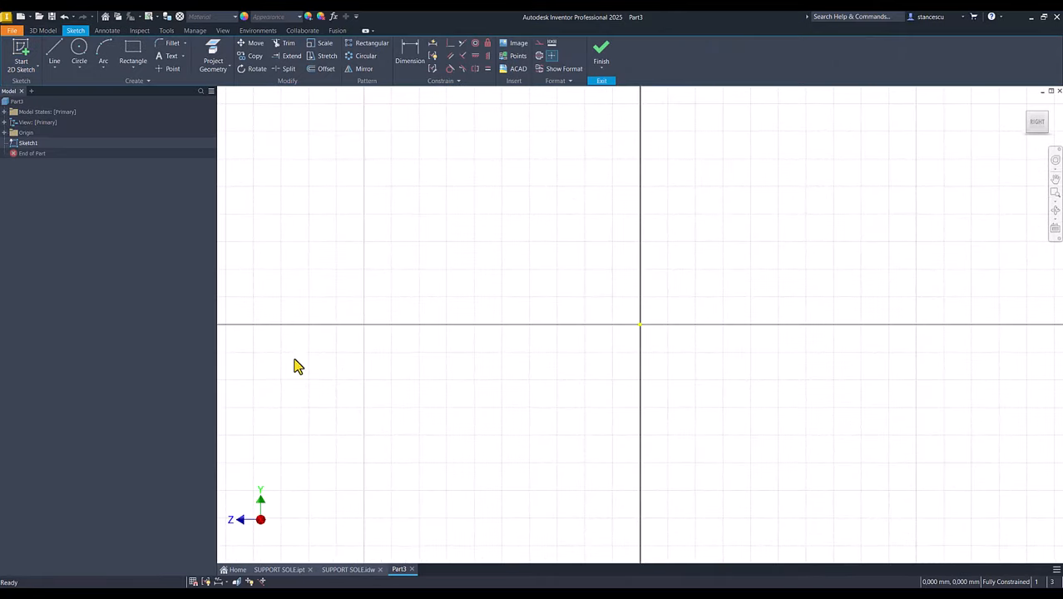
- Draw a 100 mm horizontal base line from the origin along the horizontal axis, extending right in the sketch view
{"action": "left_click", "coordinate": [54, 55]}
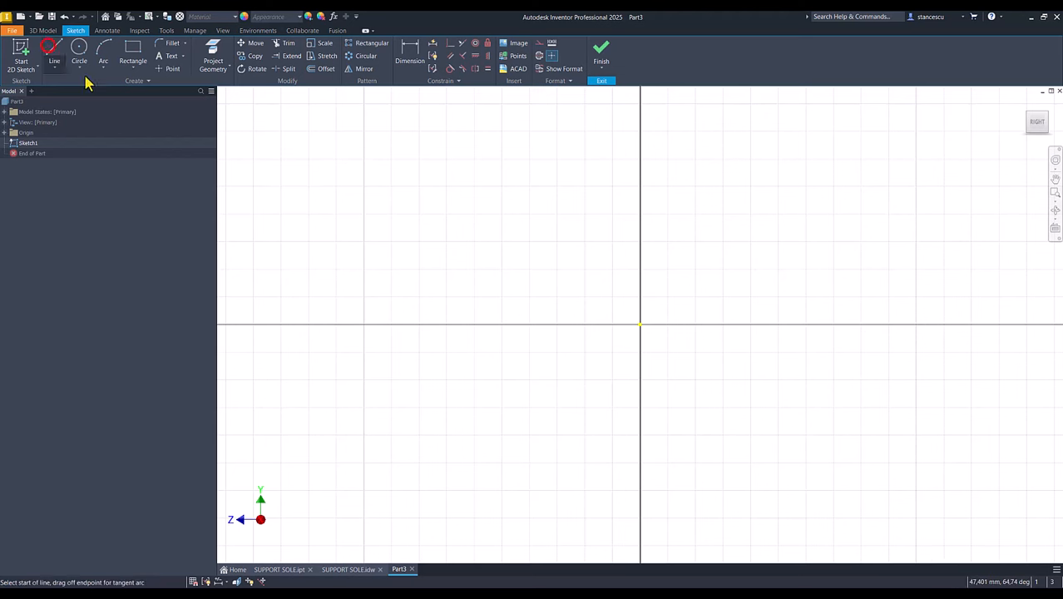
{"action": "left_click", "coordinate": [640, 325]}
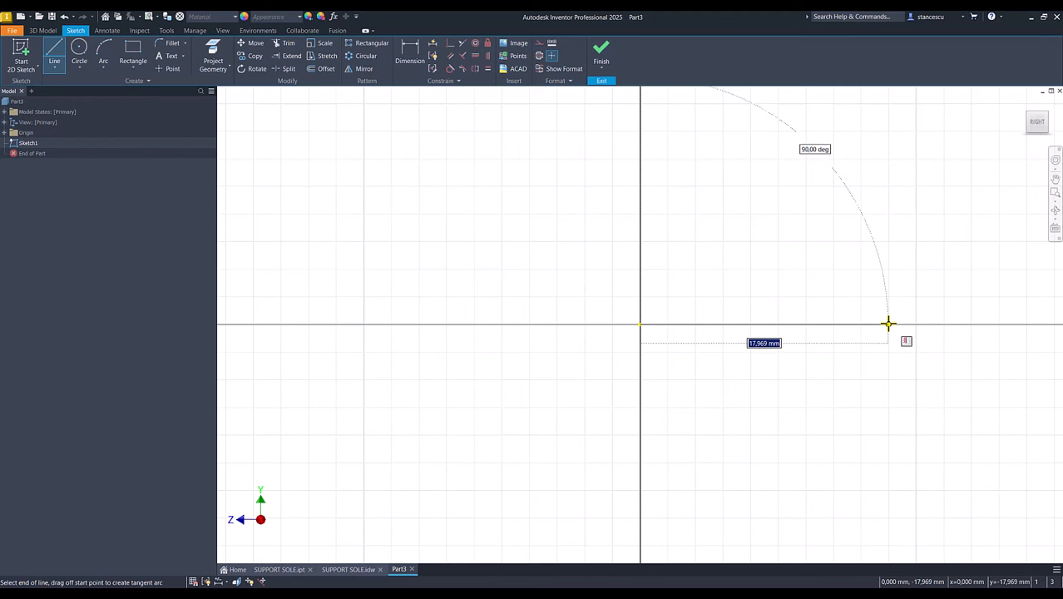
{"action": "type", "text": "100"}
{"action": "key", "text": "Return"}
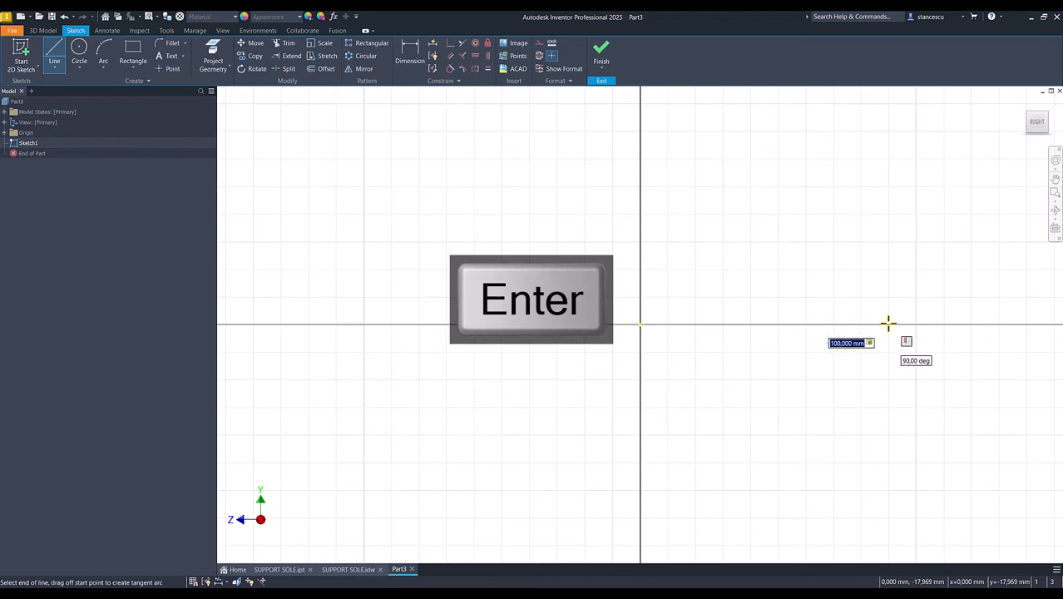
{"action": "key", "text": "Num_Lock"}
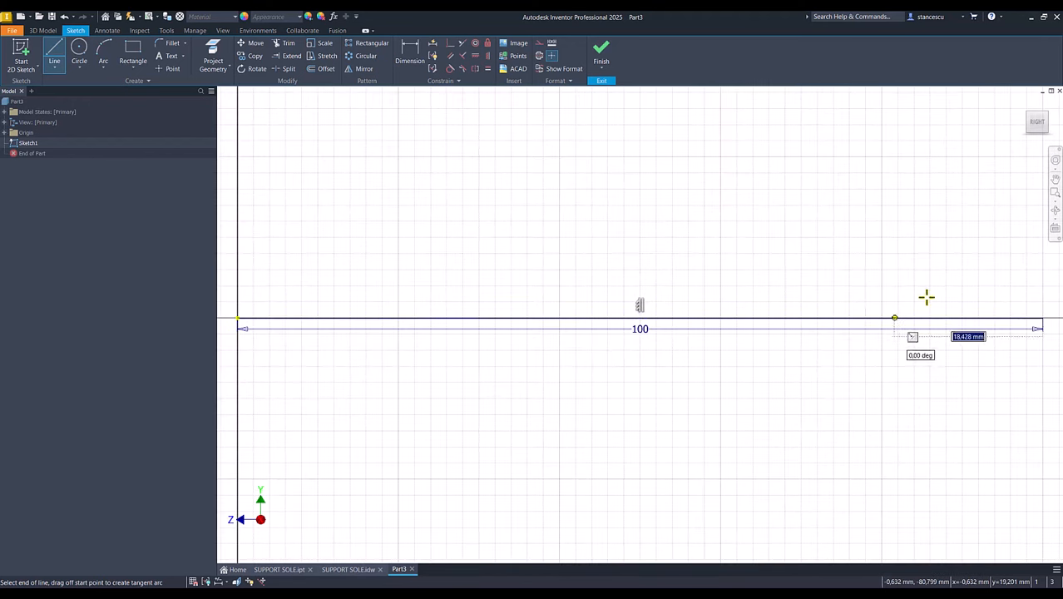
- Close the stepped profile above the base line: right end about 17.5 mm high, flat top, downward slope, flat ledge and left end about 10 mm high
{"action": "left_click", "coordinate": [1042, 177]}
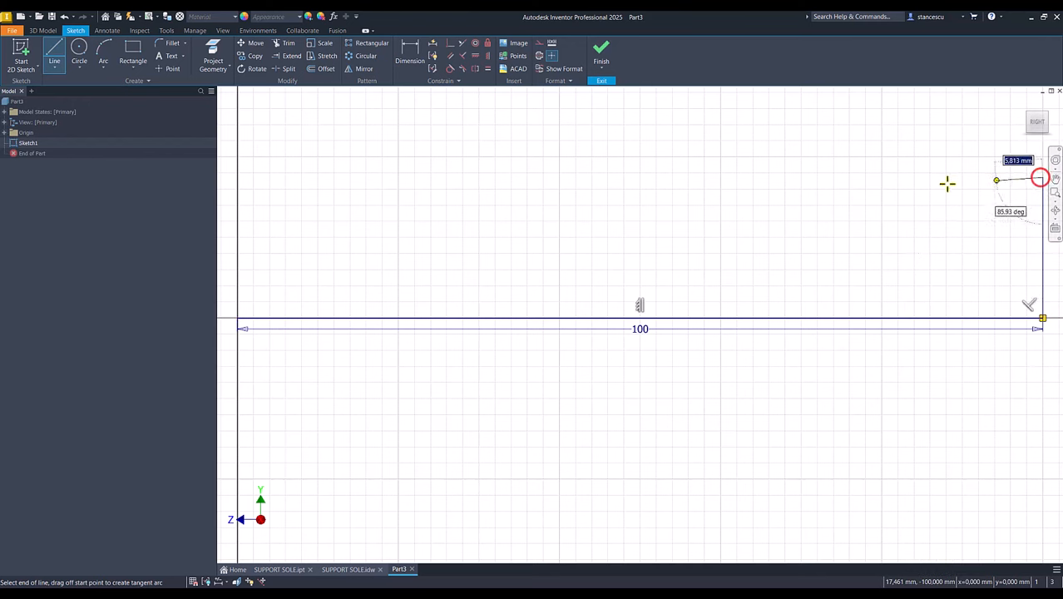
{"action": "left_click", "coordinate": [665, 238]}
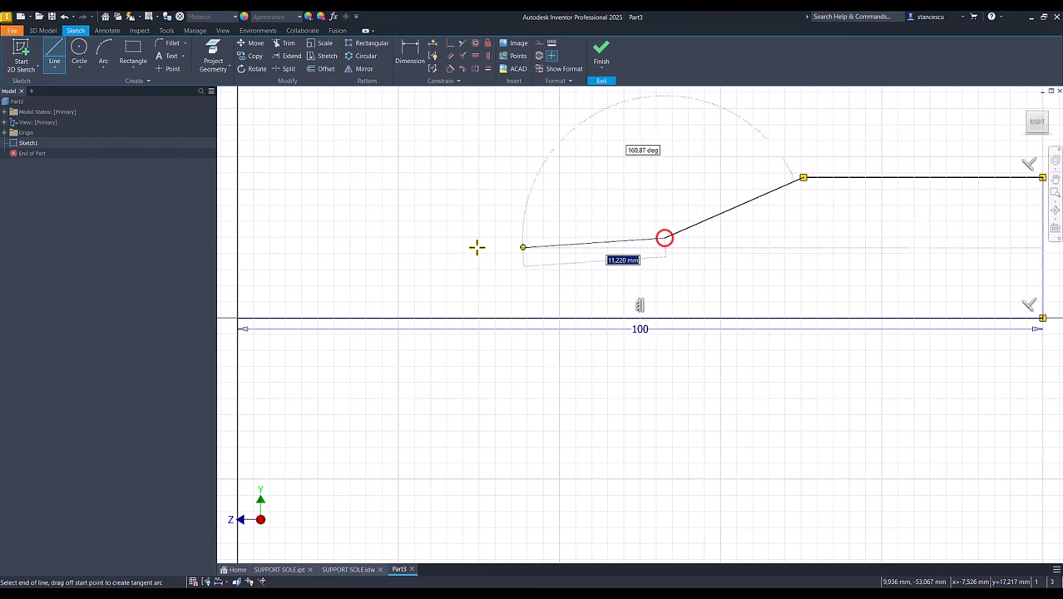
{"action": "left_click", "coordinate": [238, 239]}
{"action": "right_click", "coordinate": [366, 186]}
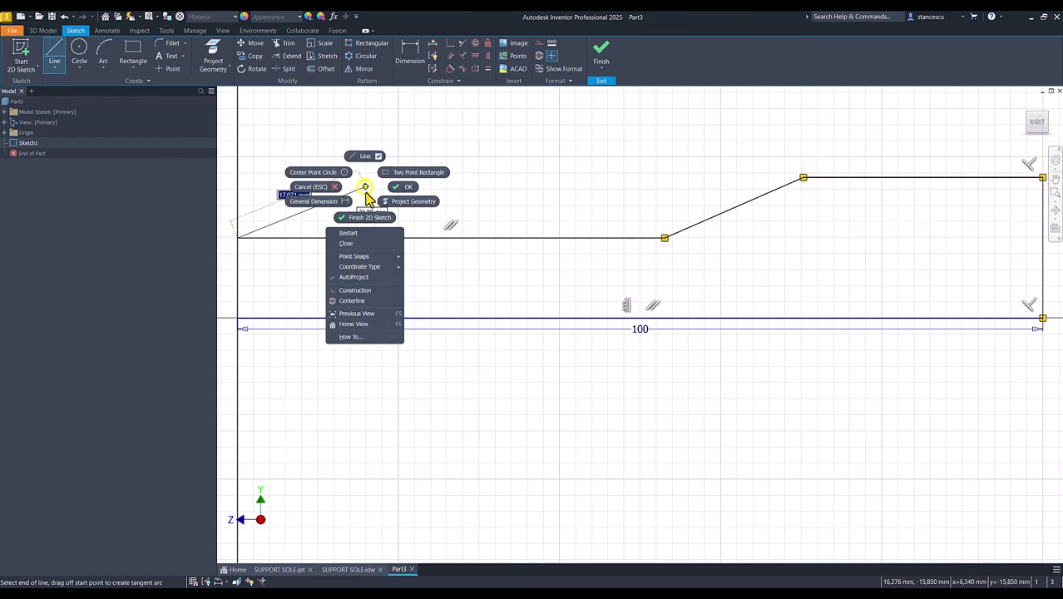
{"action": "left_click", "coordinate": [348, 243]}
{"action": "key", "text": "Num_Lock"}
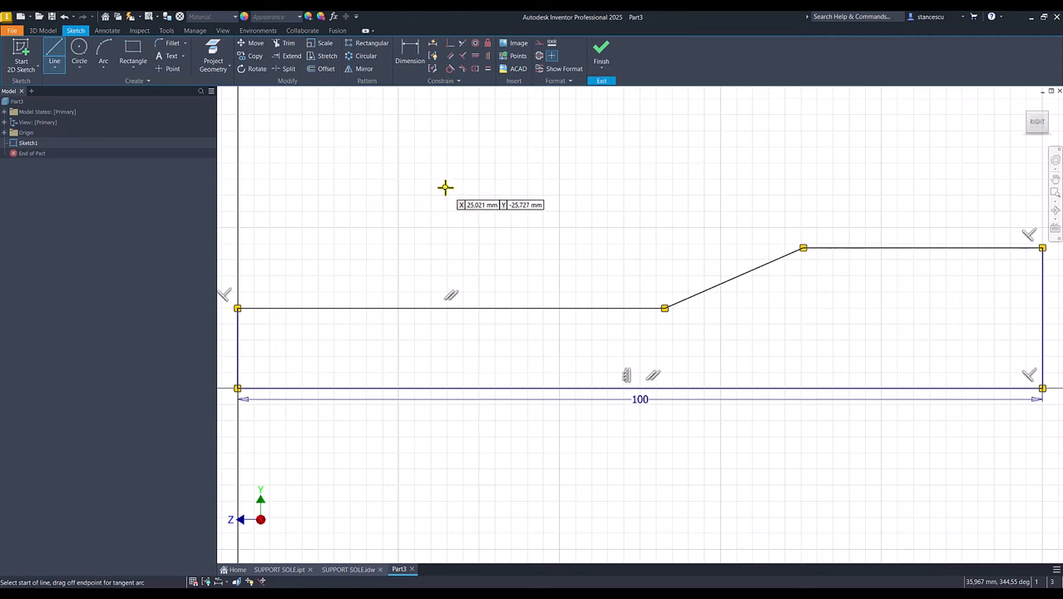
- Dimension the height of the profile's short left end to 12 mm
{"action": "scroll", "coordinate": [446, 187], "scroll_direction": "up", "scroll_amount": 2}
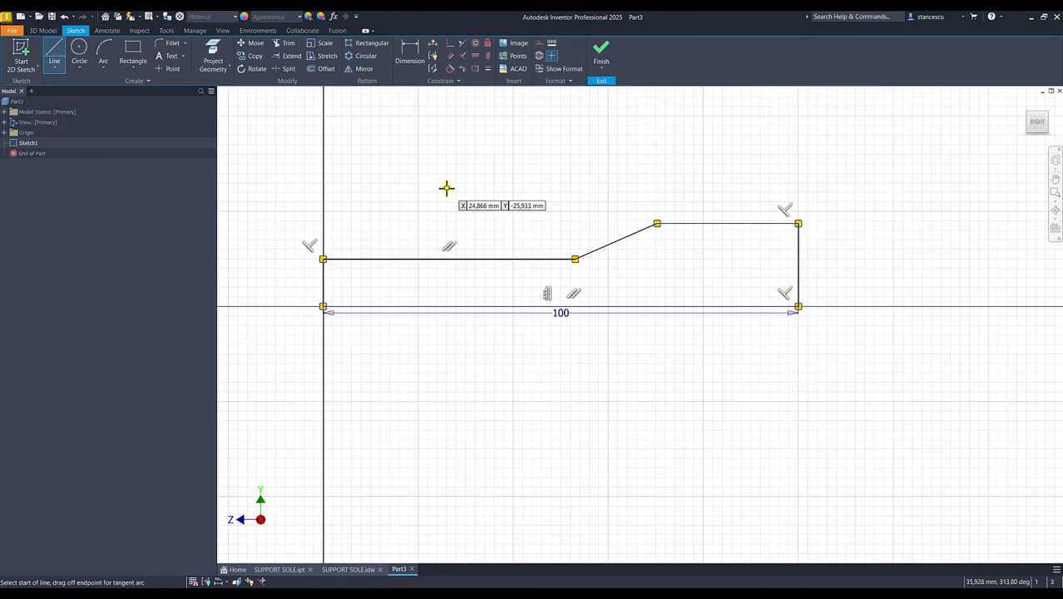
{"action": "left_click", "coordinate": [410, 53]}
{"action": "left_click", "coordinate": [324, 271]}
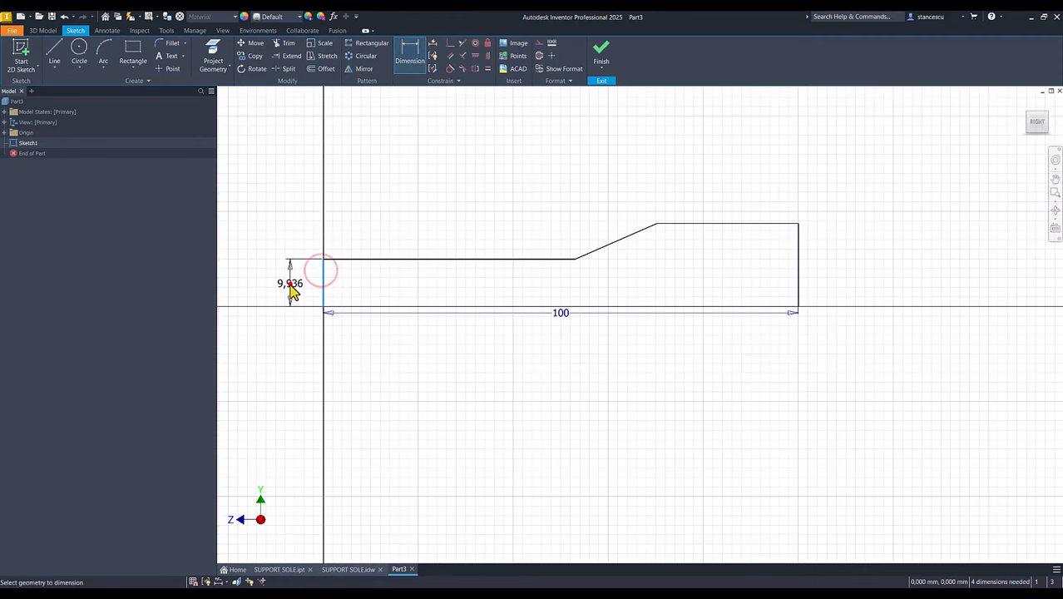
{"action": "left_click", "coordinate": [290, 284]}
{"action": "type", "text": "12"}
{"action": "key", "text": "Return"}
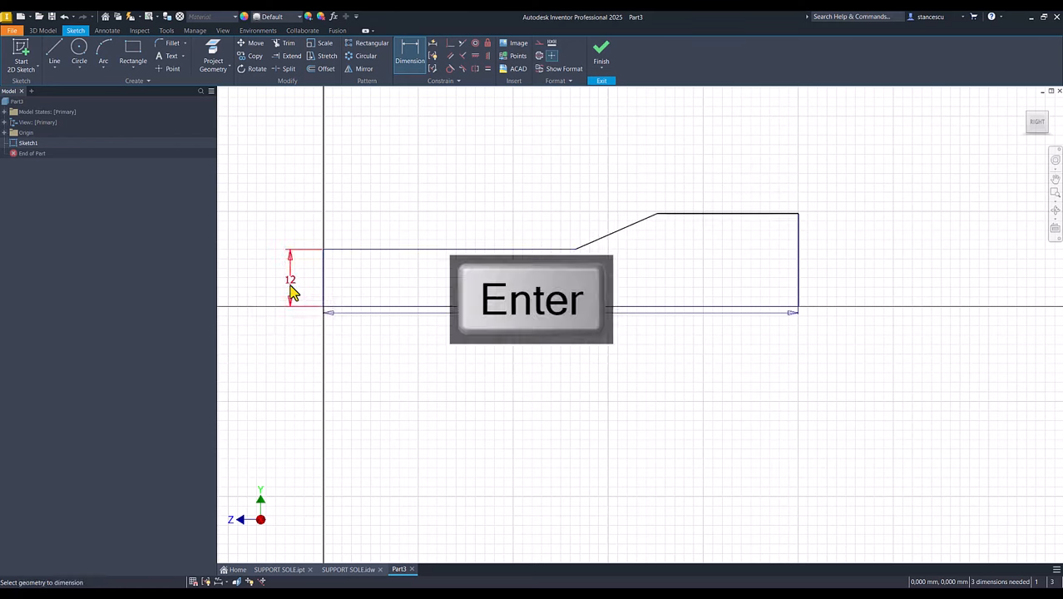
- Dimension the angle between the sloped line and the lower ledge to 30 degrees
{"action": "left_click", "coordinate": [636, 223]}
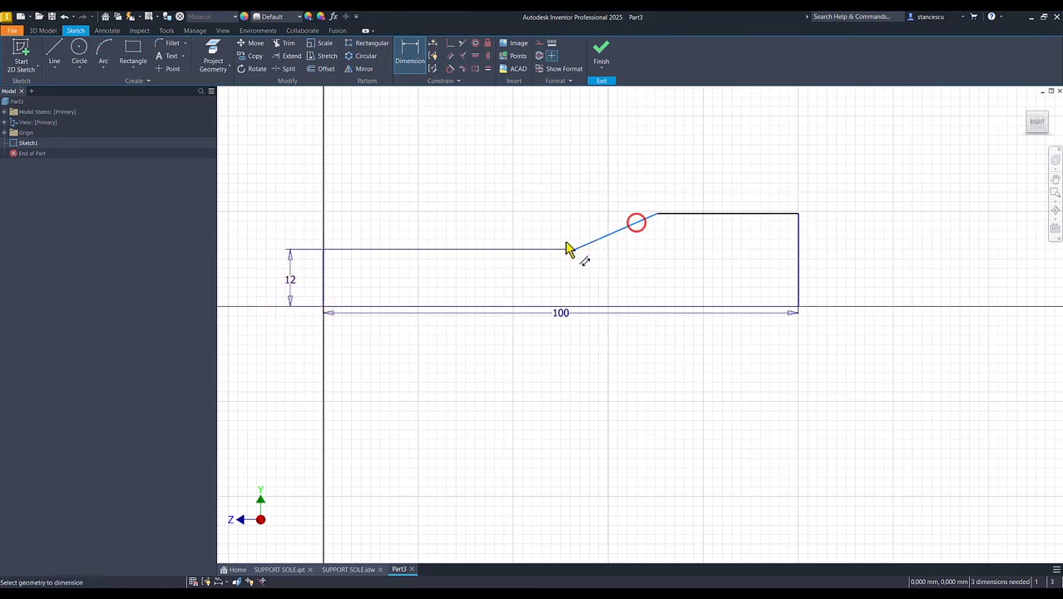
{"action": "left_click", "coordinate": [552, 249]}
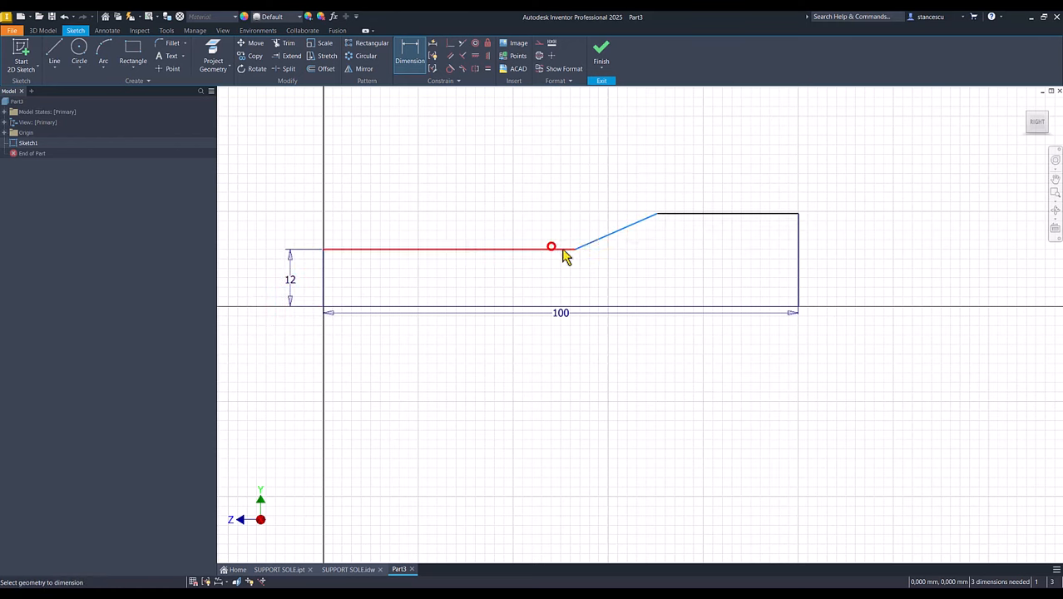
{"action": "left_click", "coordinate": [727, 200]}
{"action": "type", "text": "30"}
{"action": "key", "text": "Return"}
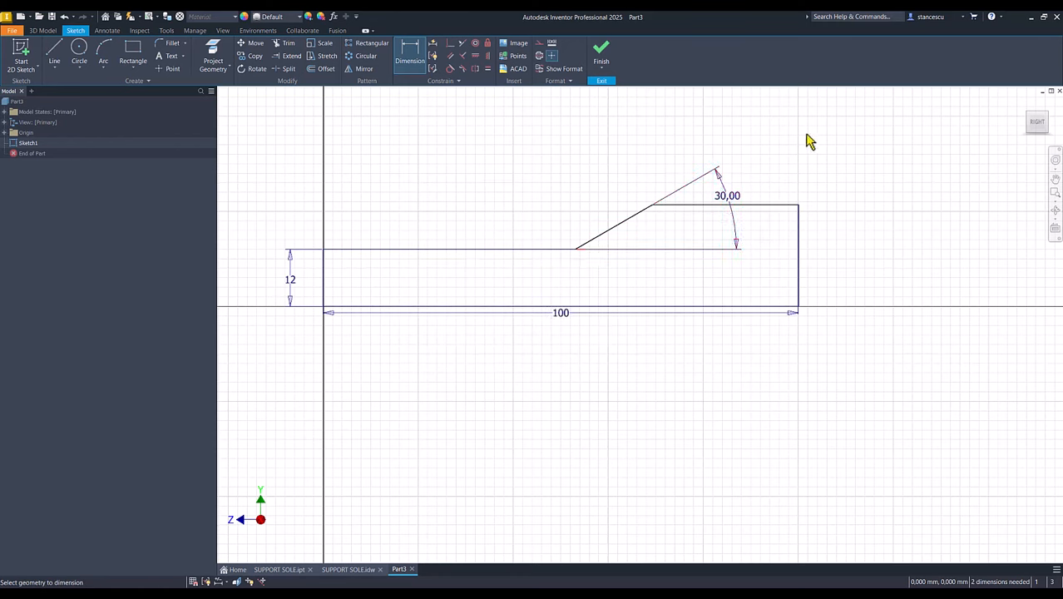
- Dimension the length of the profile's upper flat edge to 30 mm
{"action": "left_click", "coordinate": [759, 206]}
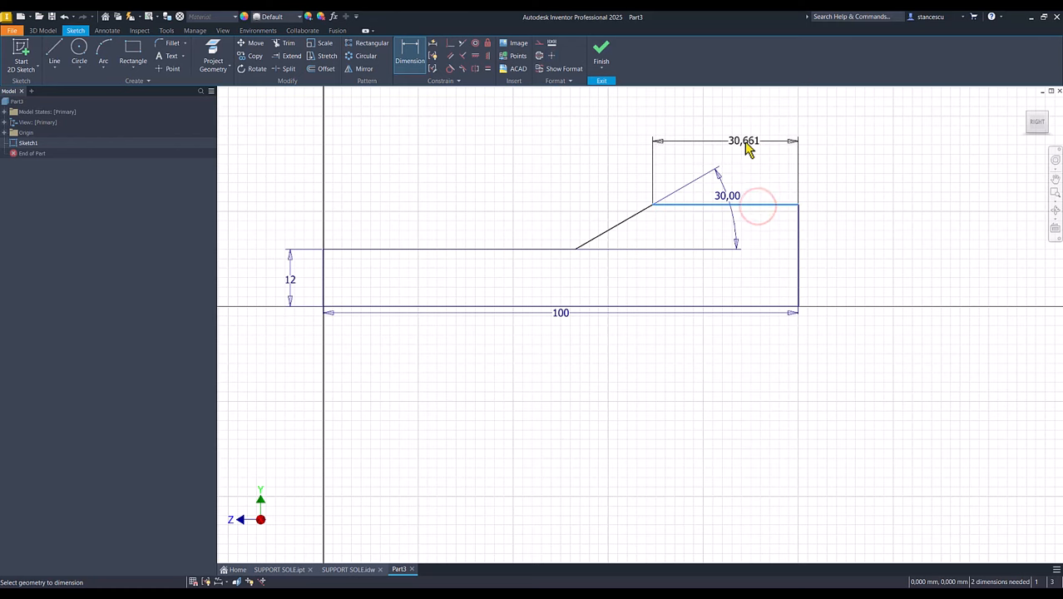
{"action": "left_click", "coordinate": [746, 147]}
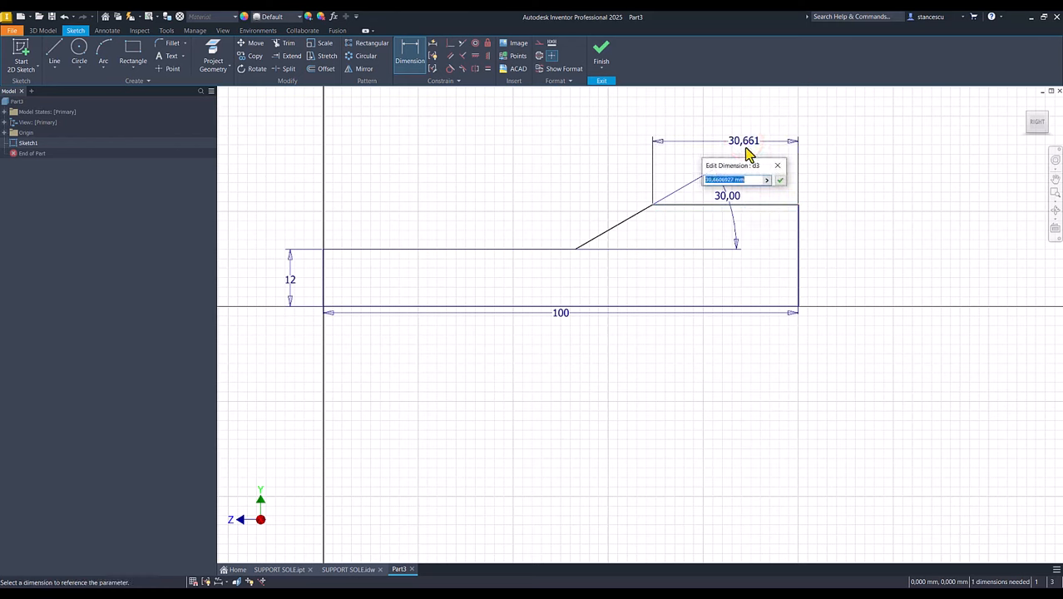
{"action": "key", "text": "Return"}
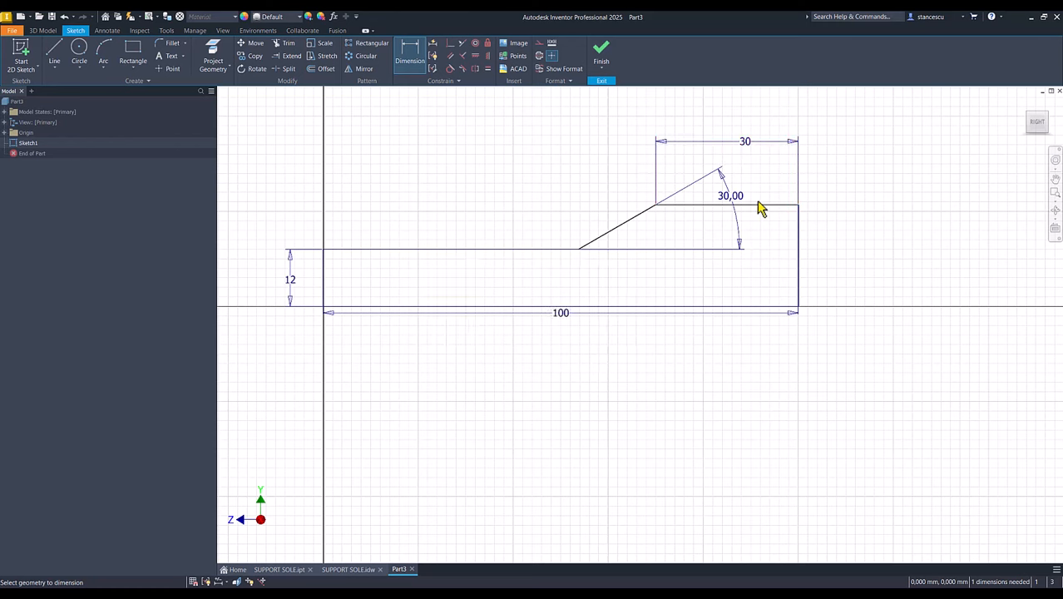
- Dimension the height of the profile's tall right end to 25 mm and finish the sketch
{"action": "left_click", "coordinate": [799, 236]}
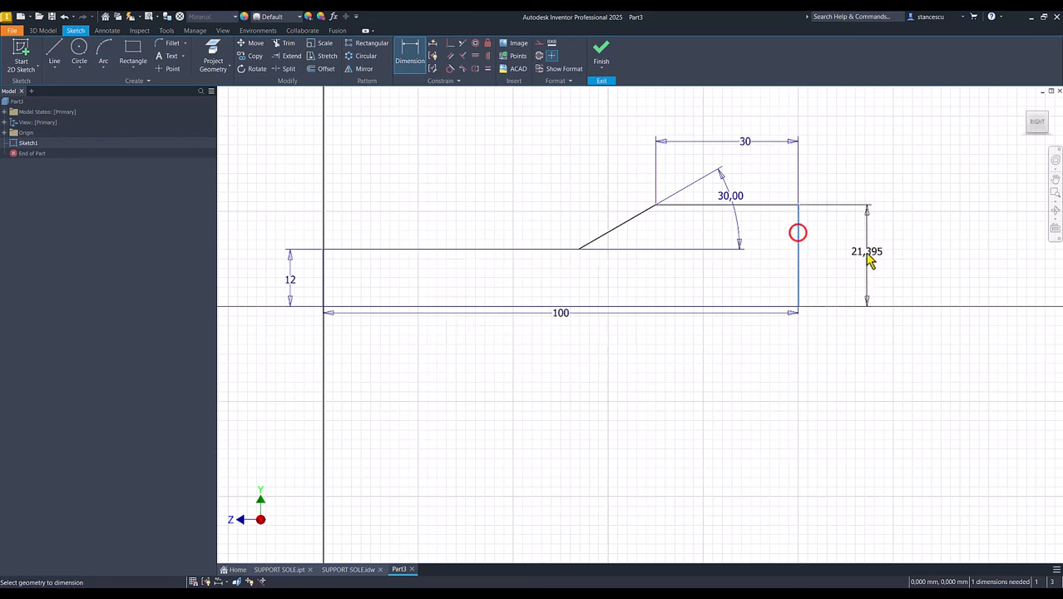
{"action": "left_click", "coordinate": [860, 253]}
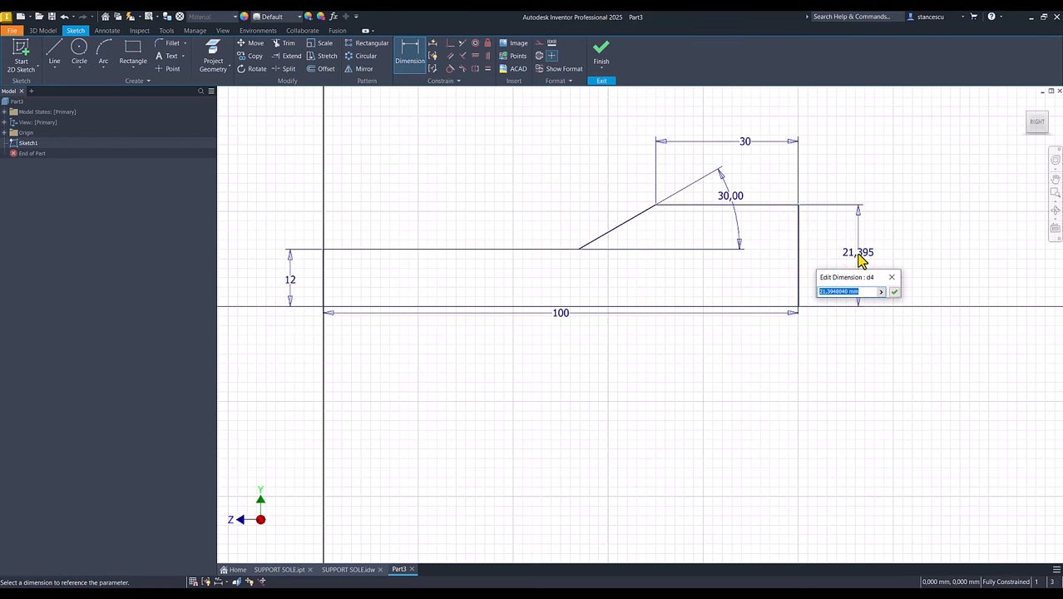
{"action": "type", "text": "25"}
{"action": "key", "text": "Return"}
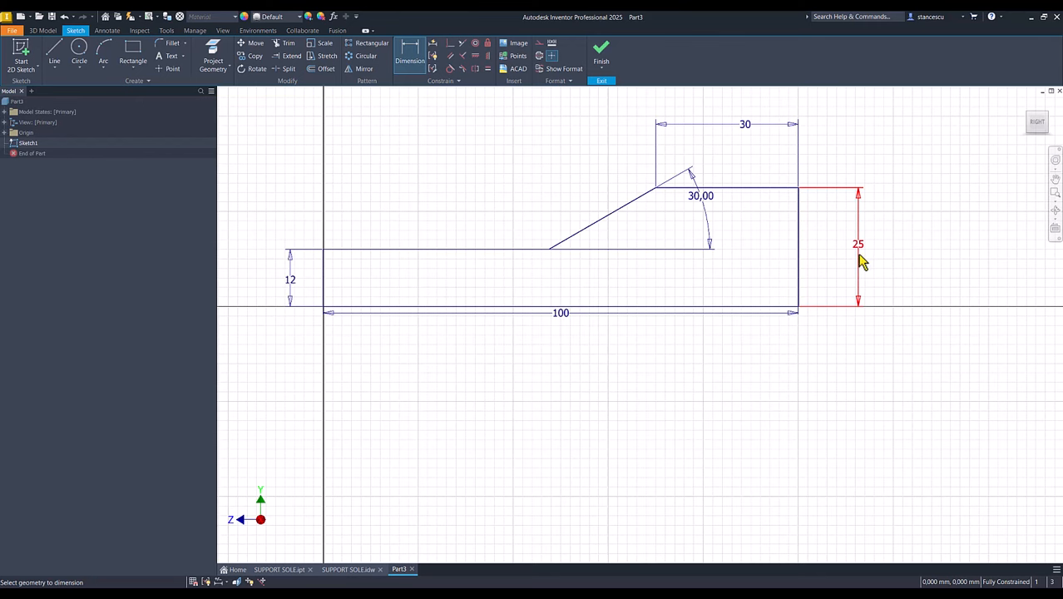
{"action": "left_click", "coordinate": [601, 55]}
{"action": "key", "text": "Num_Lock"}
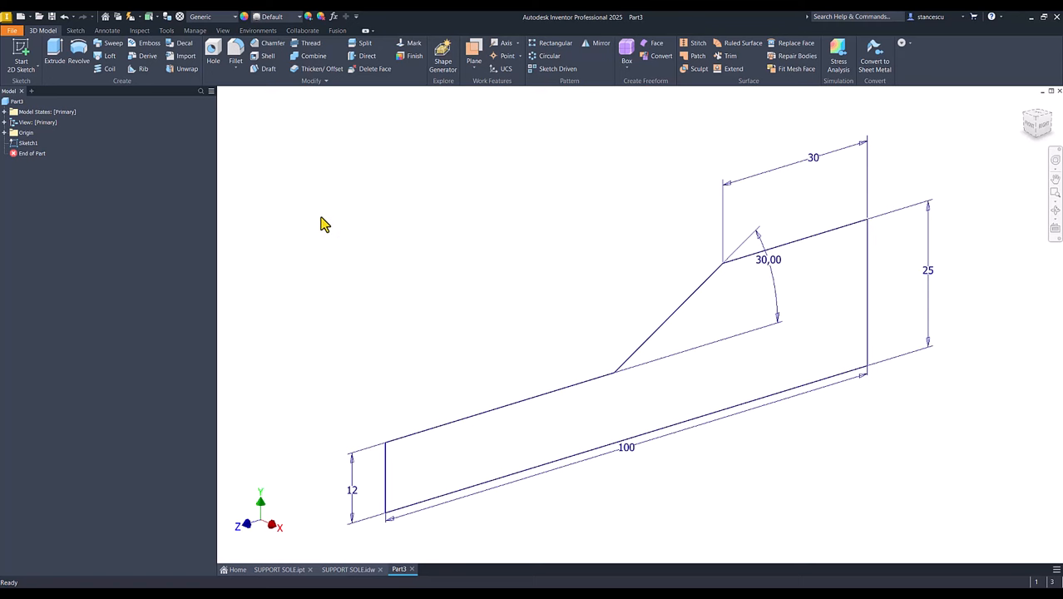
- Extrude the stepped profile 75 mm in the flipped direction as a solid body
{"action": "key", "text": "F6"}
{"action": "left_click", "coordinate": [54, 51]}
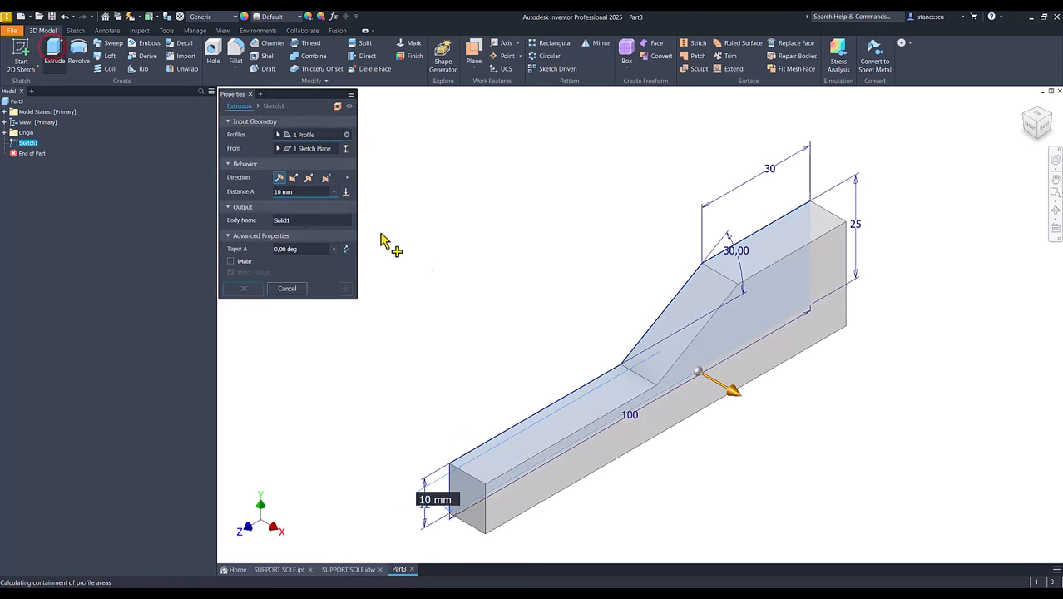
{"action": "left_click", "coordinate": [295, 178]}
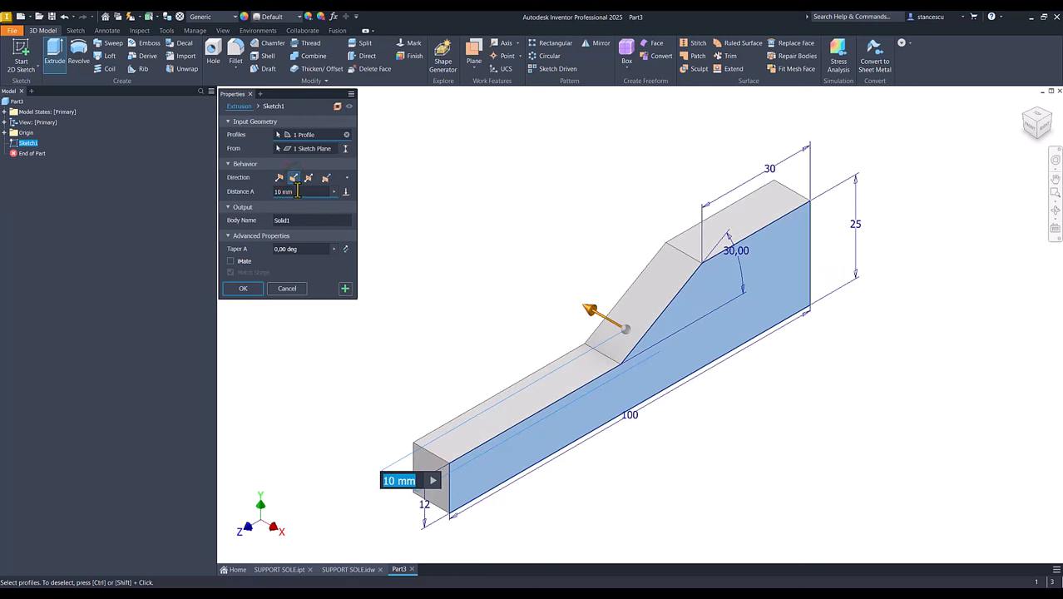
{"action": "left_click", "coordinate": [299, 191]}
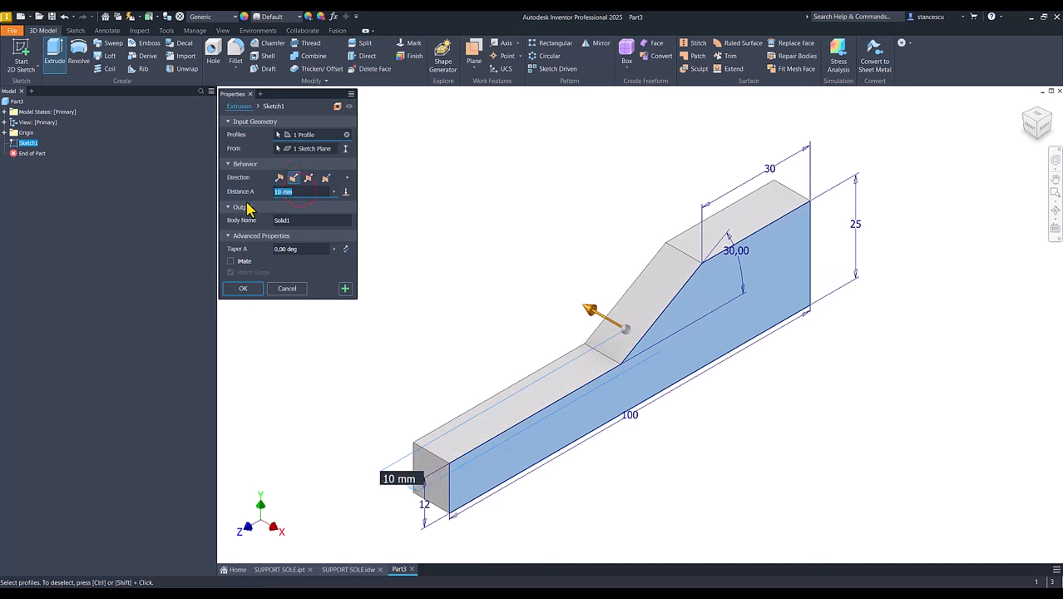
{"action": "type", "text": "75"}
{"action": "key", "text": "Return"}
{"action": "key", "text": "F6"}
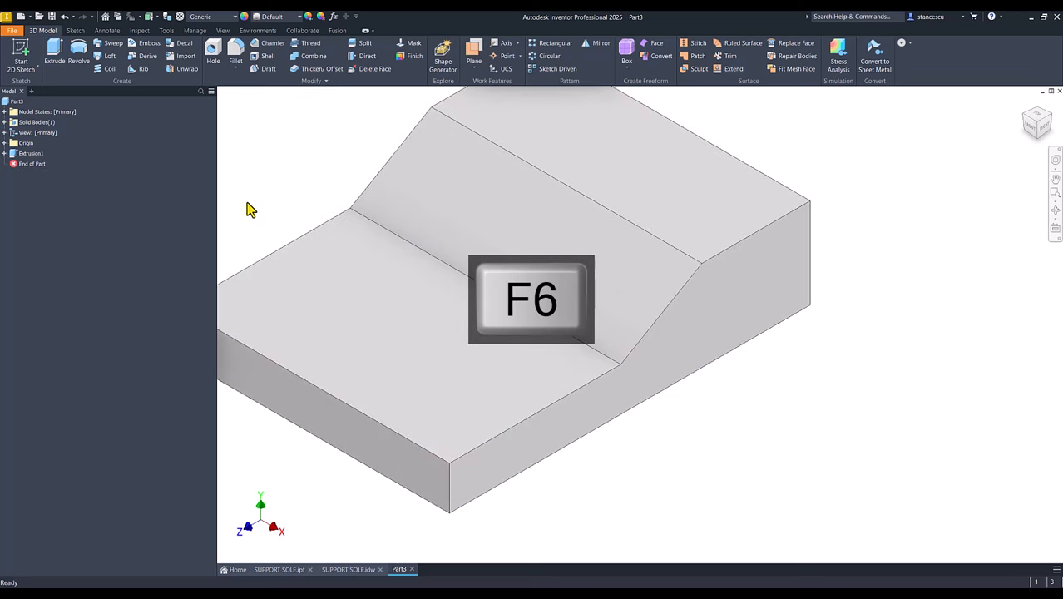
- Check the SUPPORT SOLE.idw drawing, return to the new part and start a sketch on its lower flat top face
{"action": "left_click", "coordinate": [348, 570]}
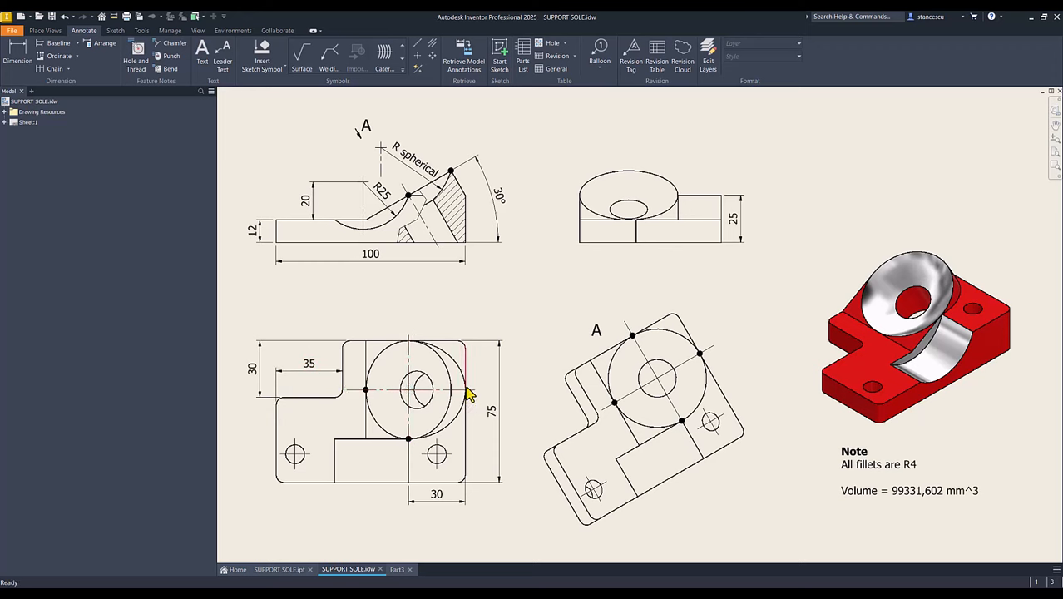
{"action": "left_click", "coordinate": [398, 570]}
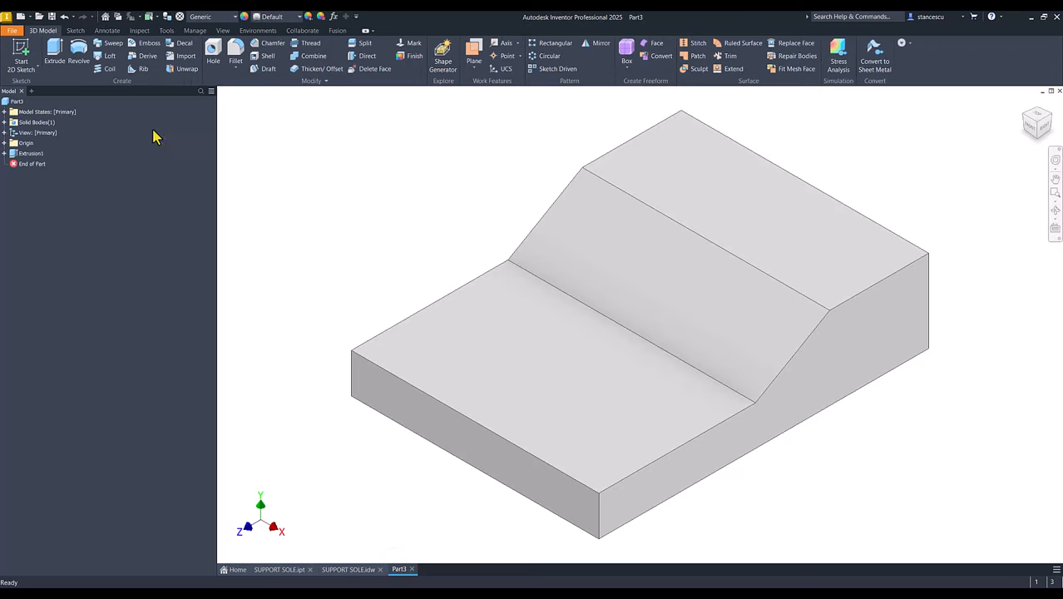
{"action": "left_click", "coordinate": [440, 316]}
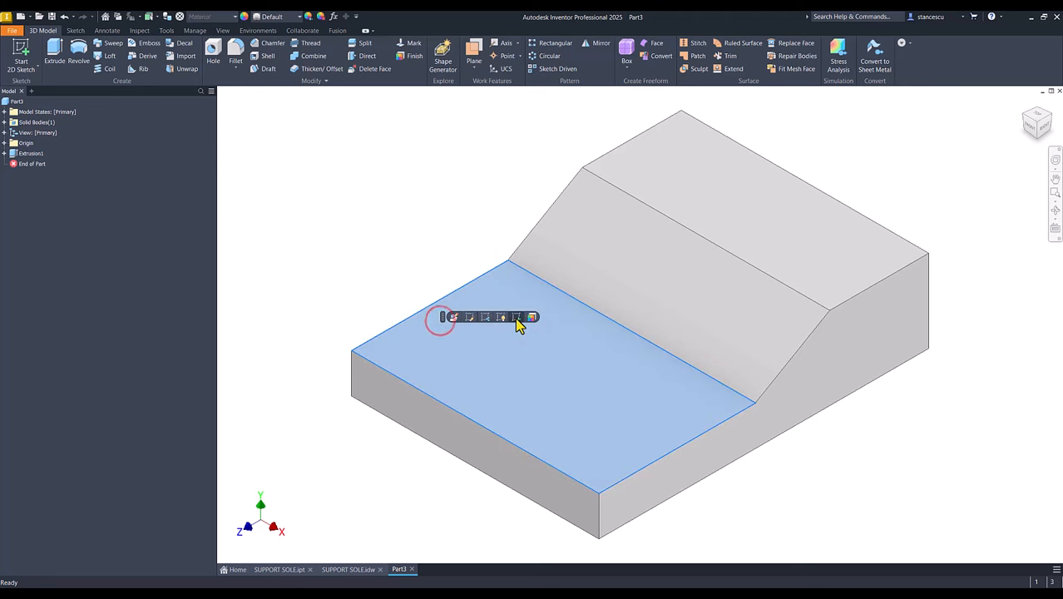
{"action": "left_click", "coordinate": [516, 320]}
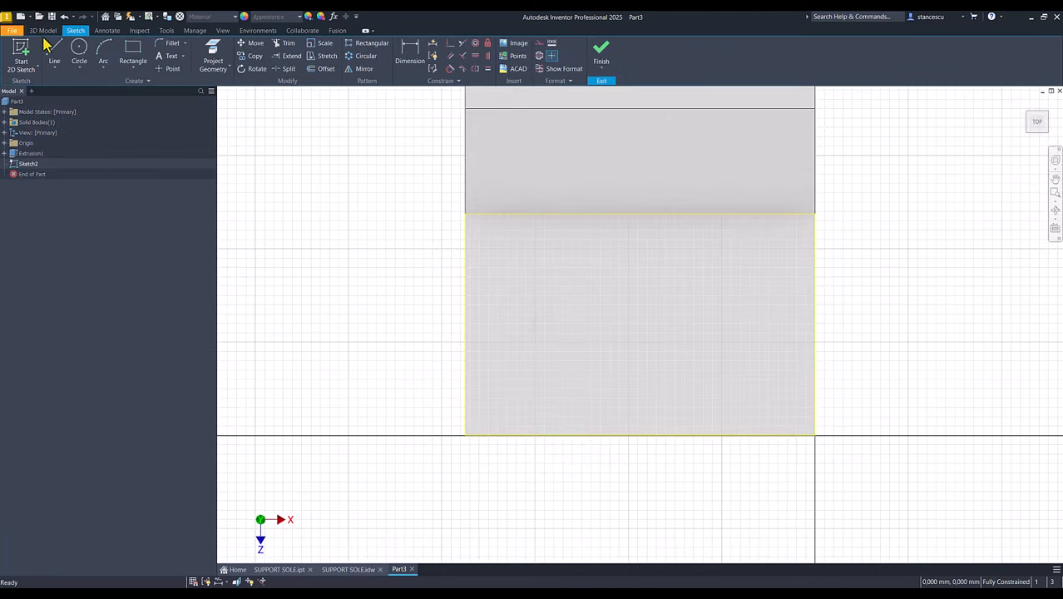
- Sketch a 30 by 35 mm rectangle from the lower top face's side edge over its front corner and finish the sketch
{"action": "left_click", "coordinate": [134, 49]}
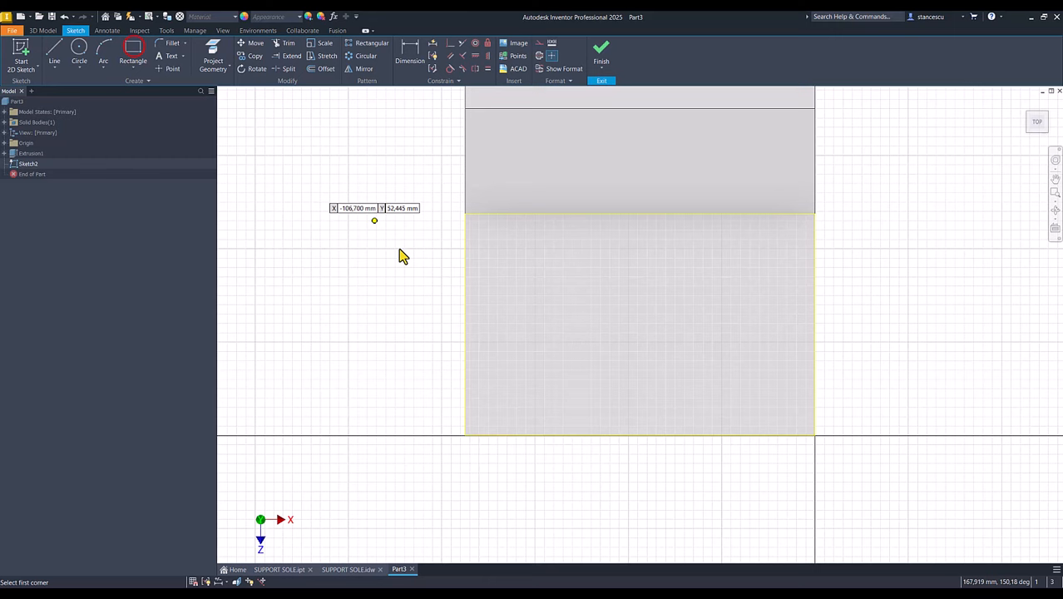
{"action": "left_click", "coordinate": [465, 284]}
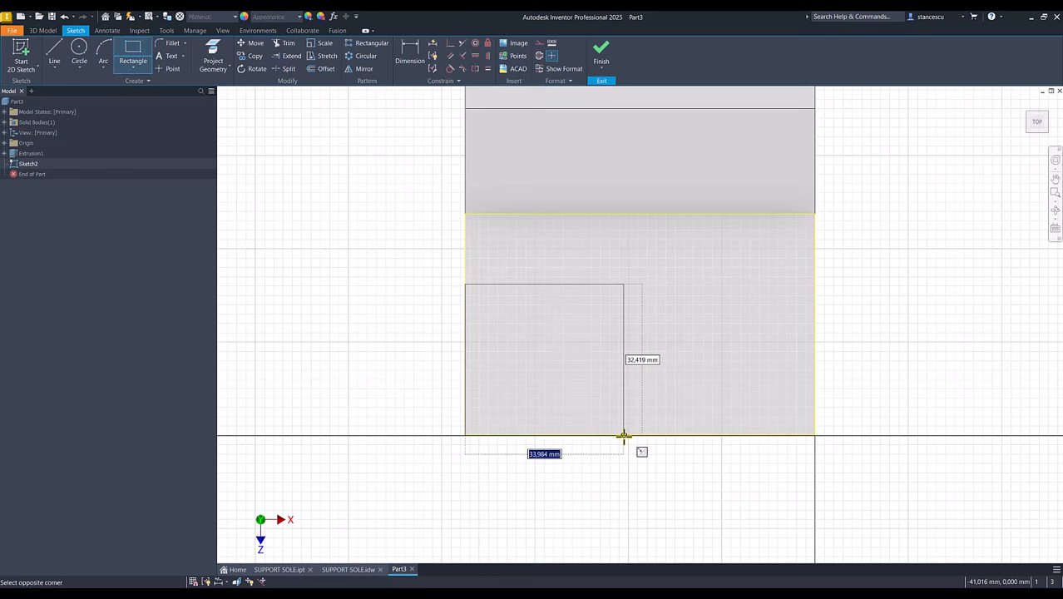
{"action": "type", "text": "30"}
{"action": "key", "text": "Tab"}
{"action": "type", "text": "3"}
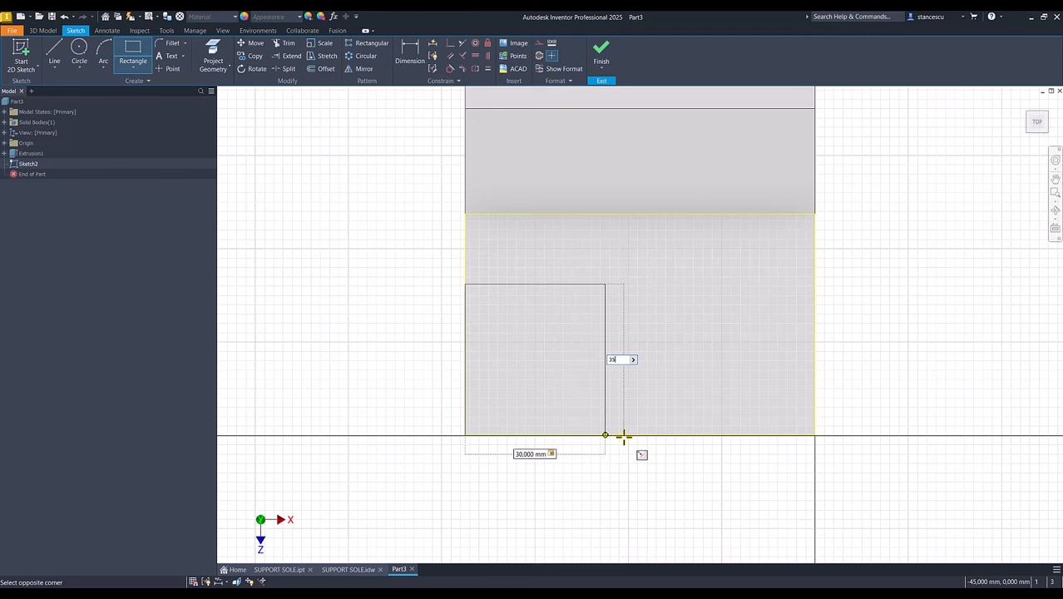
{"action": "key", "text": "Return"}
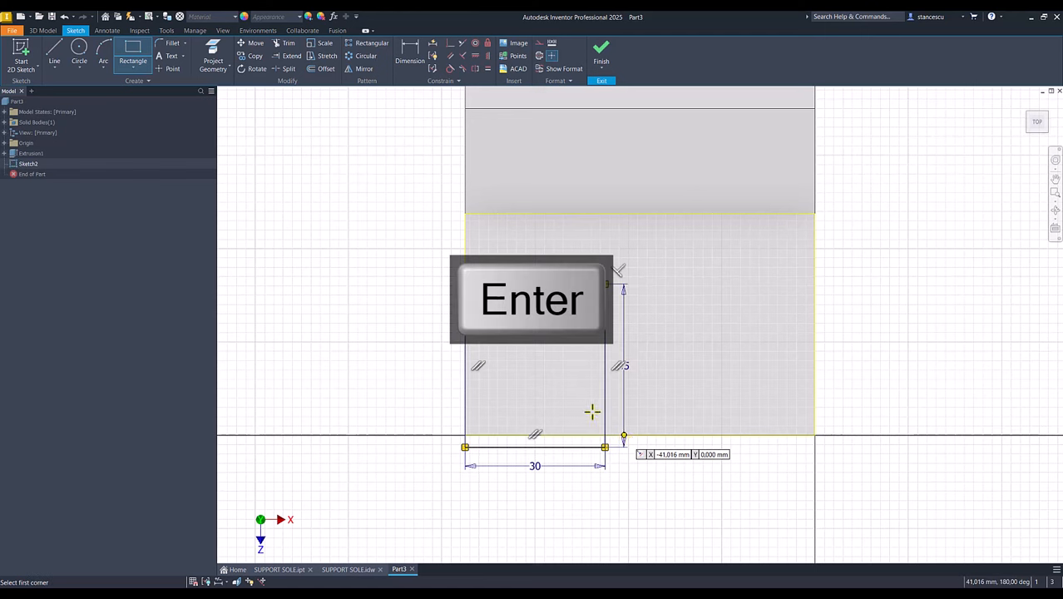
{"action": "left_click", "coordinate": [601, 52]}
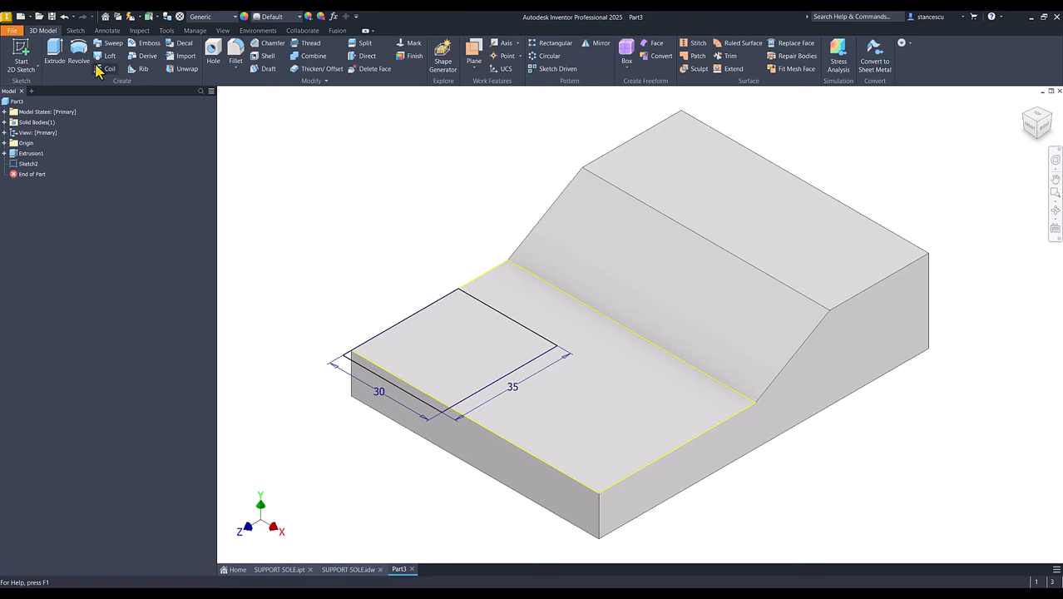
- Cut the rectangular profile down through all of the base with Extrude to form the corner cutout
{"action": "left_click", "coordinate": [53, 54]}
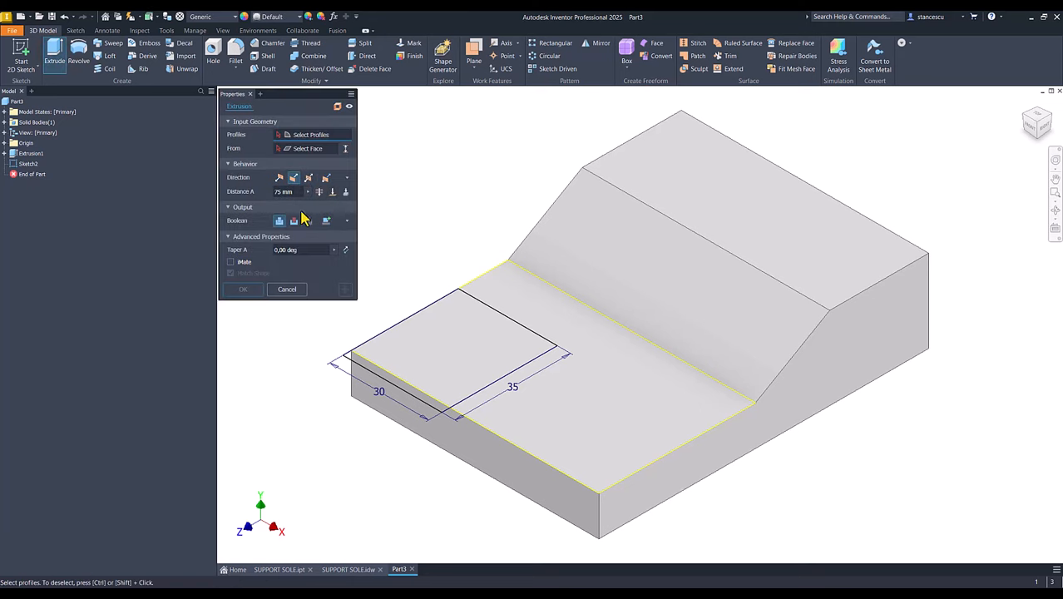
{"action": "left_click", "coordinate": [446, 339]}
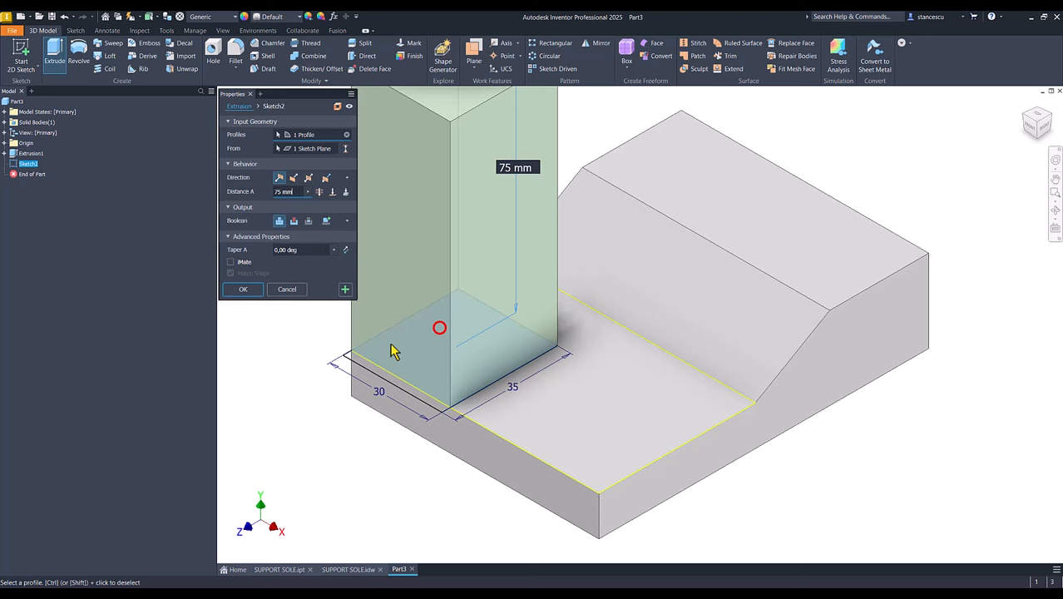
{"action": "left_click", "coordinate": [294, 221]}
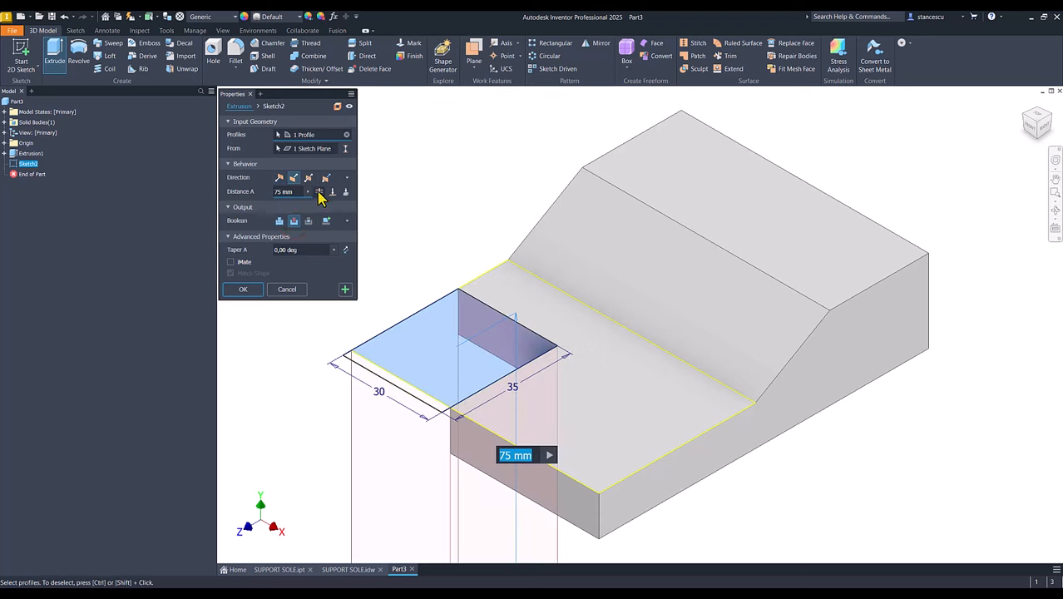
{"action": "left_click", "coordinate": [320, 192]}
{"action": "left_click", "coordinate": [236, 290]}
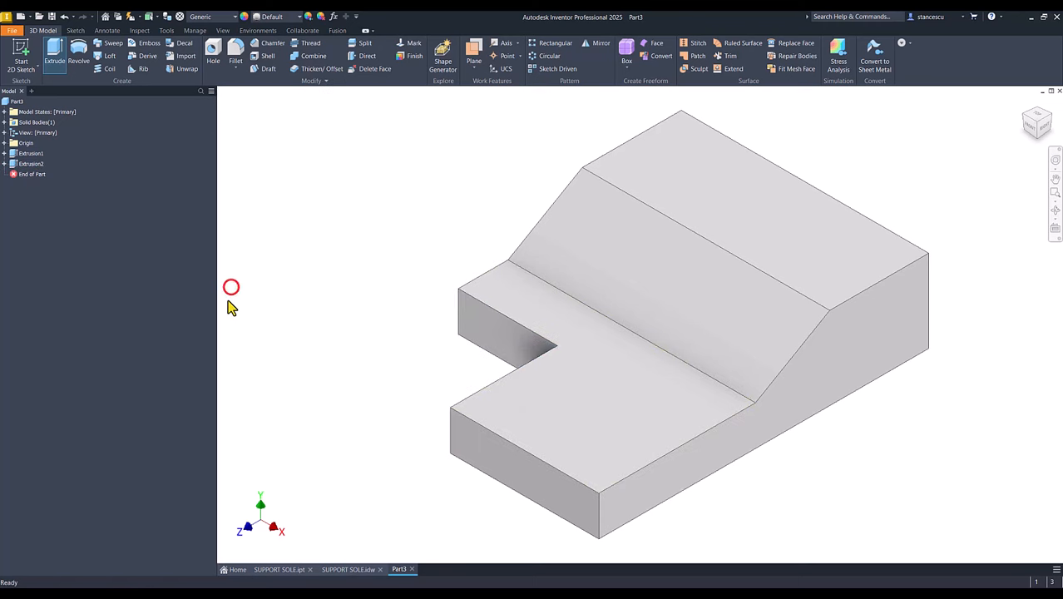
- Examine the finished SUPPORT SOLE.ipt model and the SUPPORT SOLE.idw drawing for the round boss, and return to Part3
{"action": "left_click", "coordinate": [269, 571]}
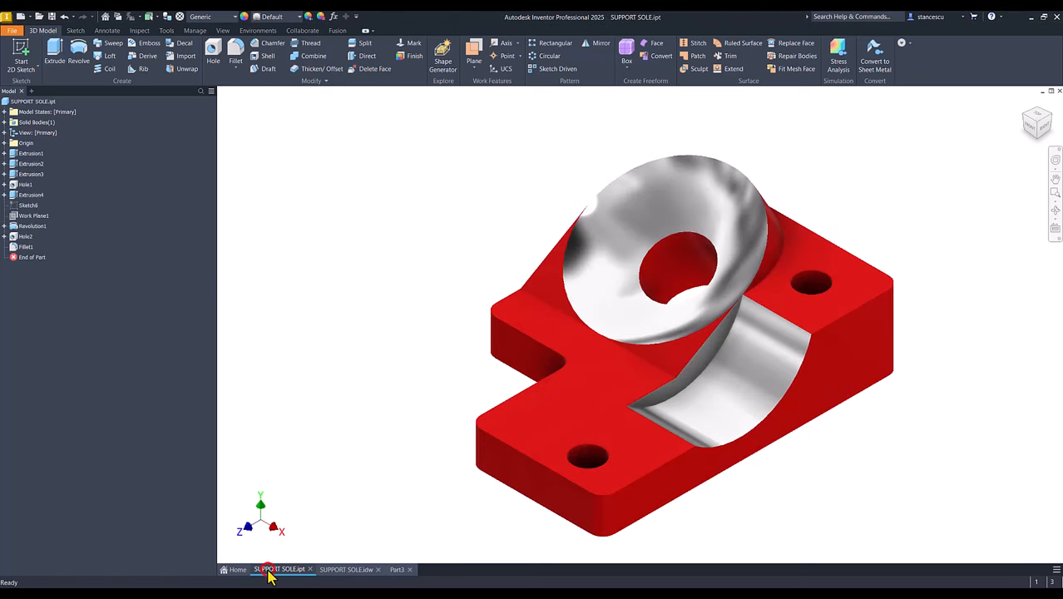
{"action": "middle_click_drag", "start_coordinate": [779, 301], "coordinate": [791, 241], "text": "shift"}
{"action": "key", "text": "F6"}
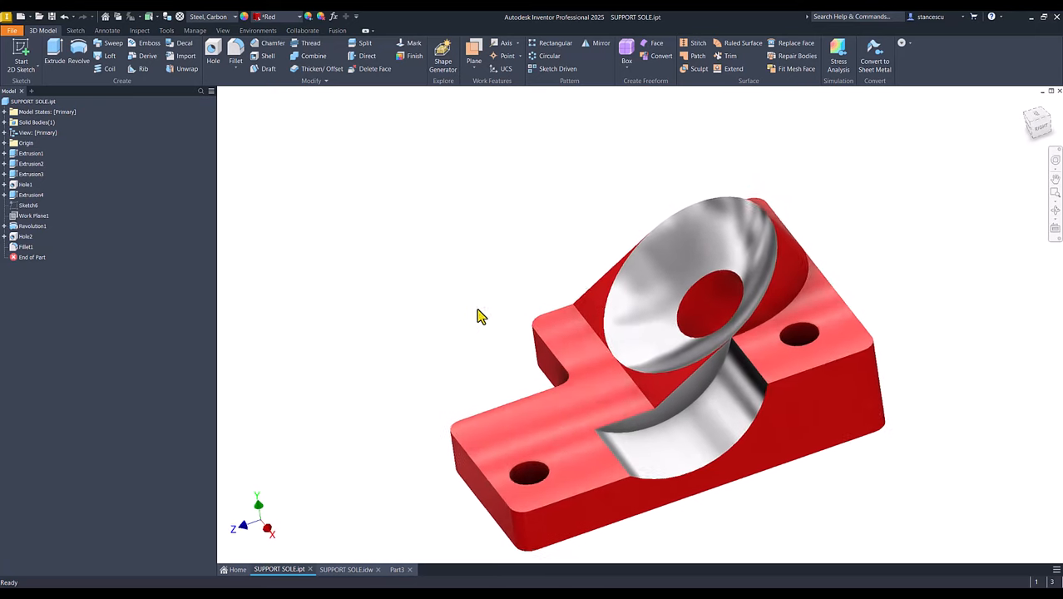
{"action": "left_click", "coordinate": [347, 570]}
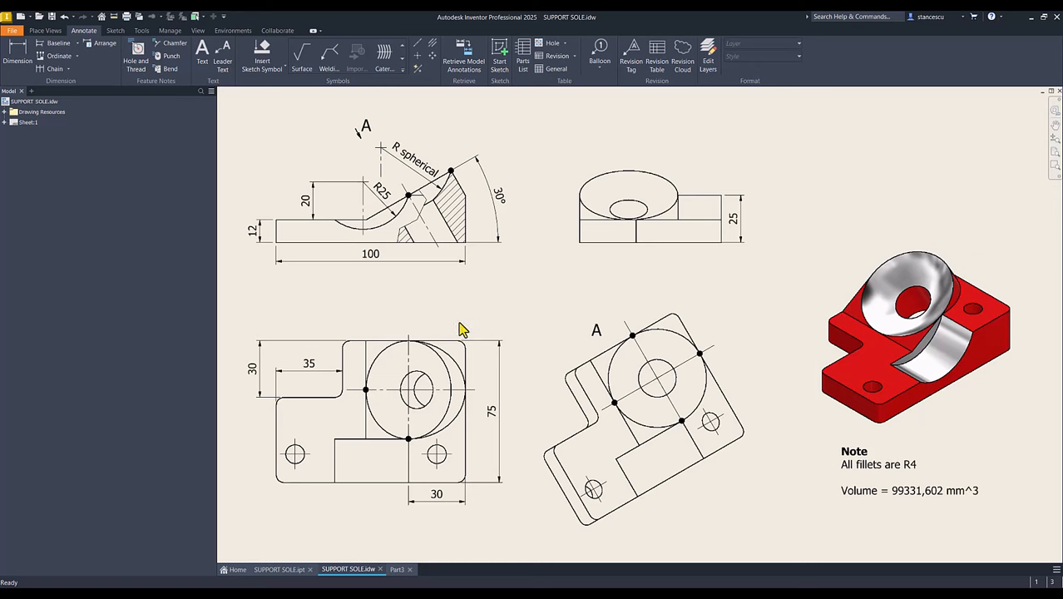
{"action": "left_click", "coordinate": [397, 569]}
- Start a sketch on the sloped face and draw a circle centred on its upper edge and tangent to its lower edge
{"action": "left_click", "coordinate": [610, 256]}
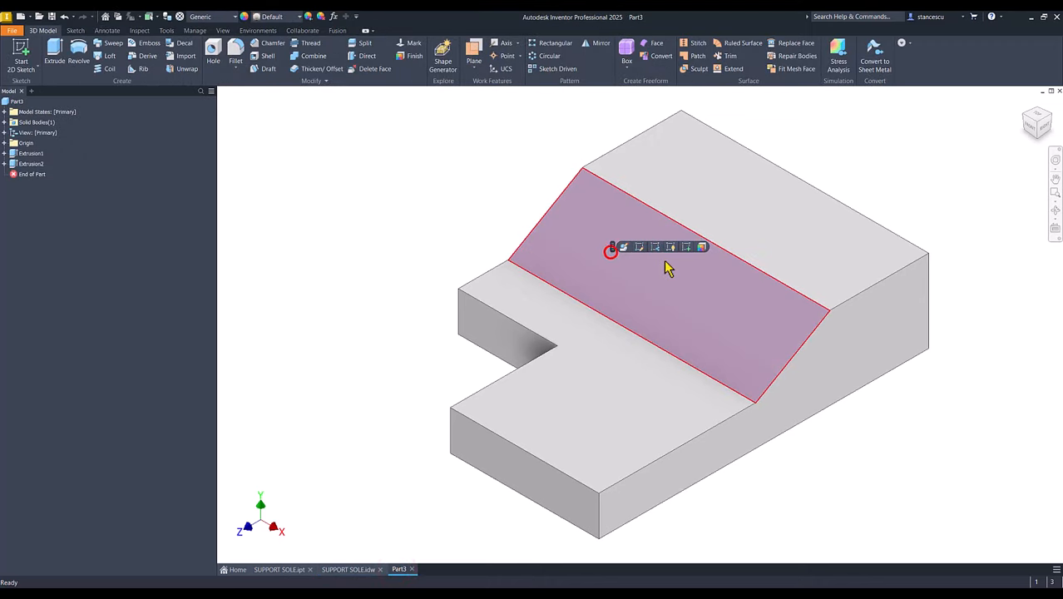
{"action": "left_click", "coordinate": [684, 245]}
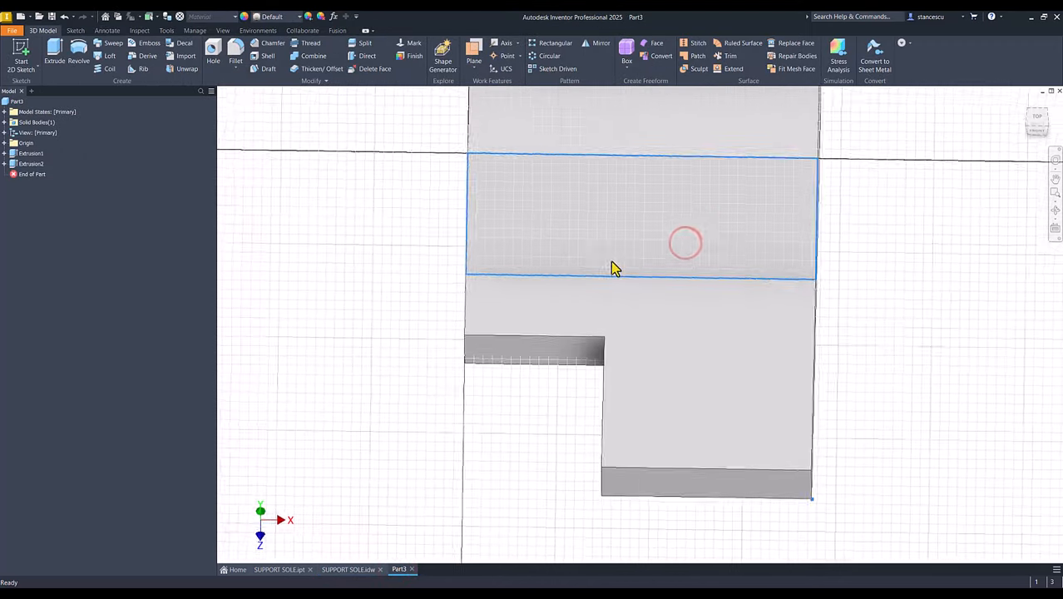
{"action": "key", "text": "Num_Lock"}
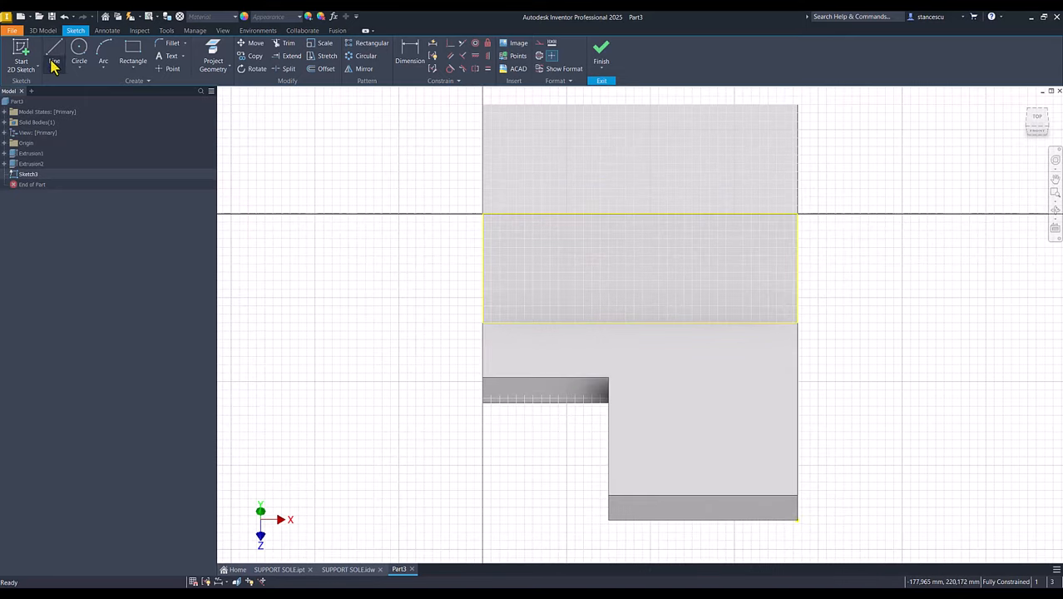
{"action": "left_click", "coordinate": [79, 50]}
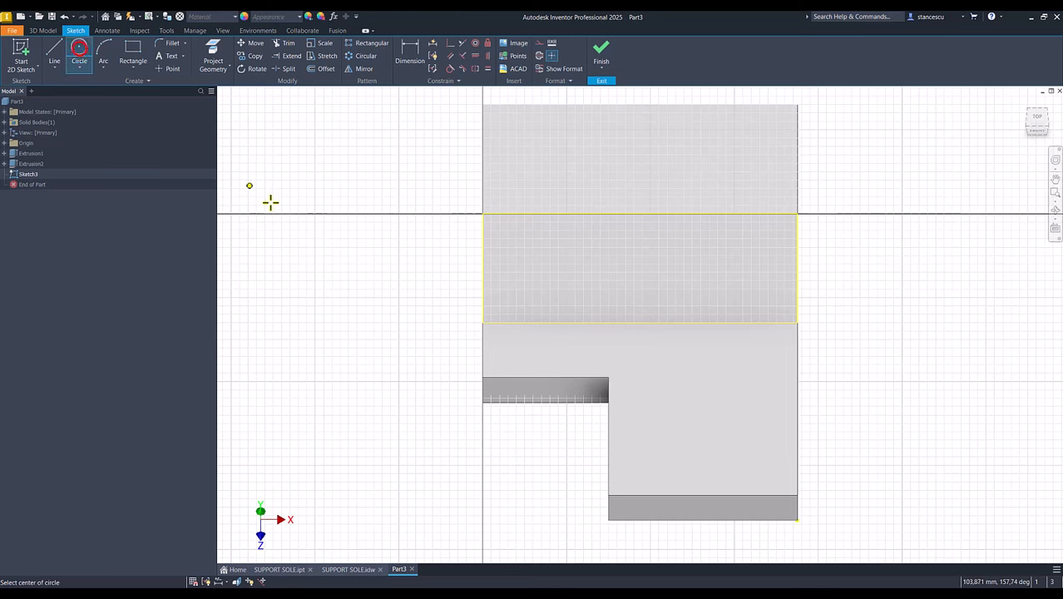
{"action": "left_click", "coordinate": [584, 214]}
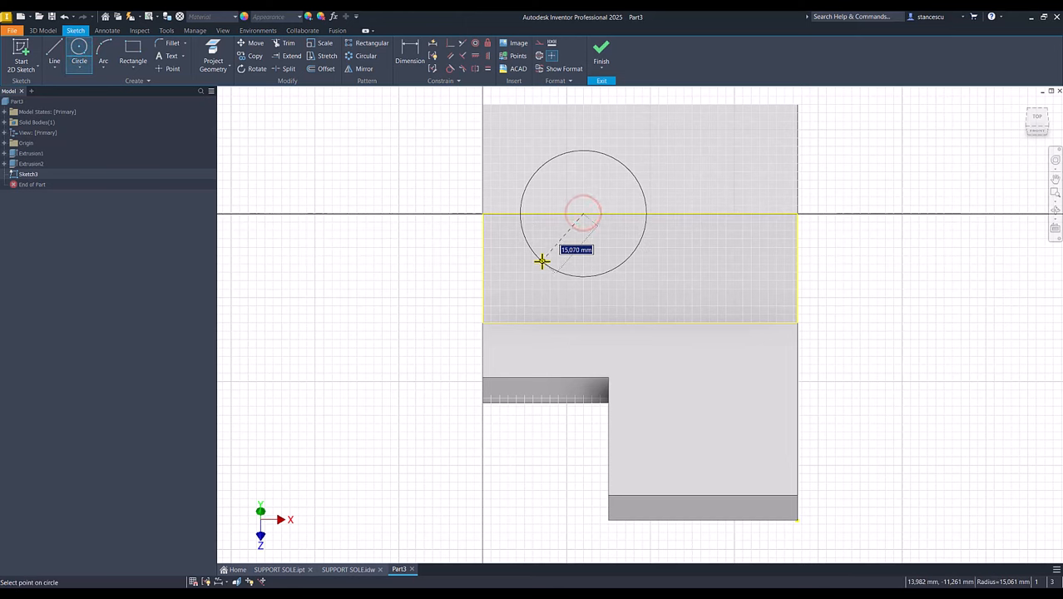
{"action": "left_click", "coordinate": [596, 323]}
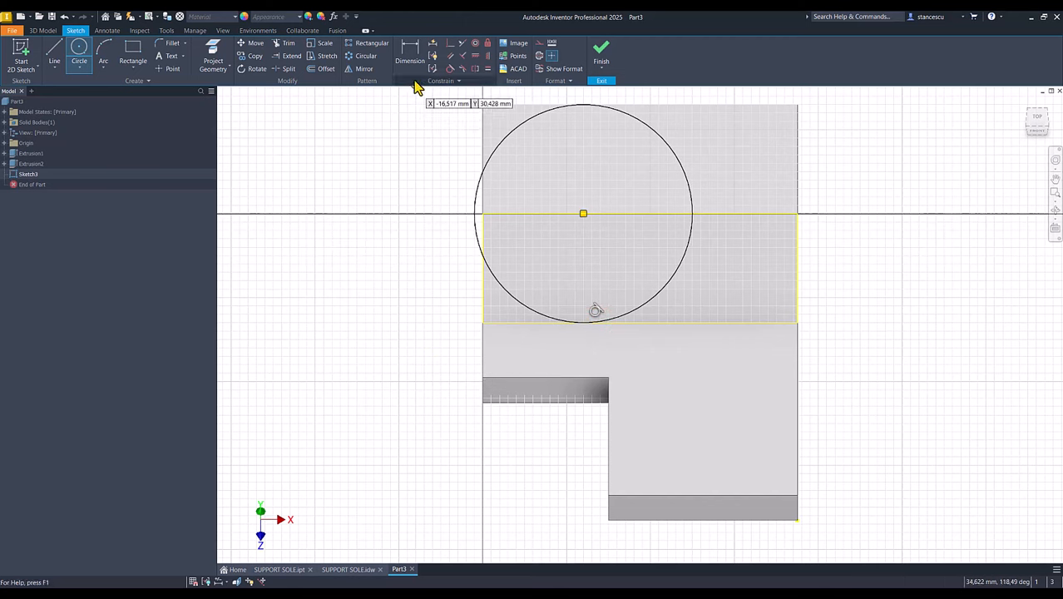
- Make the circle tangent to the sloped face's side edge nearest the cutout and finish the sketch
{"action": "left_click", "coordinate": [450, 70]}
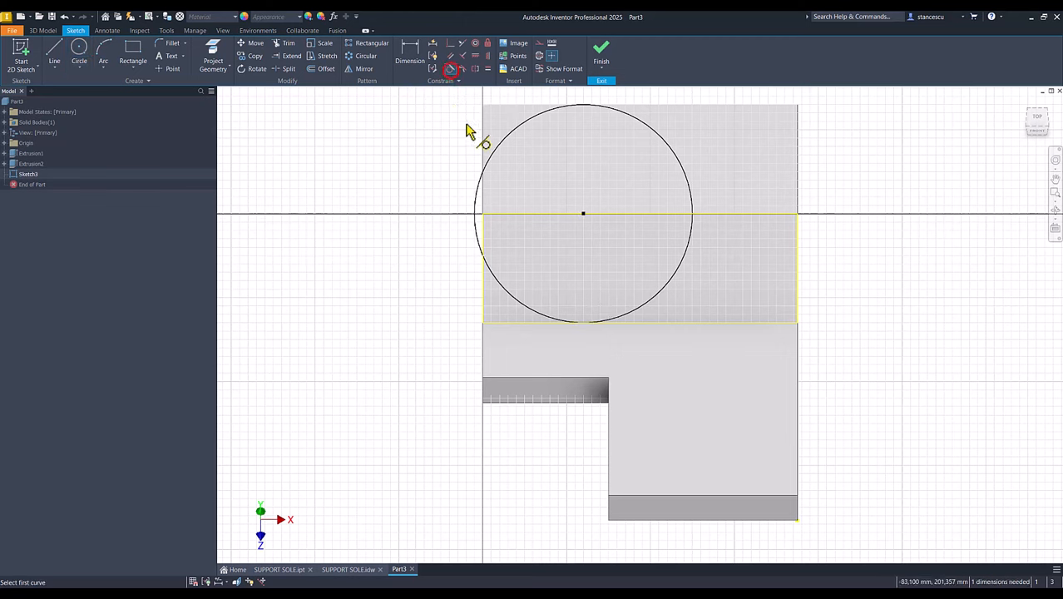
{"action": "left_click", "coordinate": [475, 208]}
{"action": "left_click", "coordinate": [485, 222]}
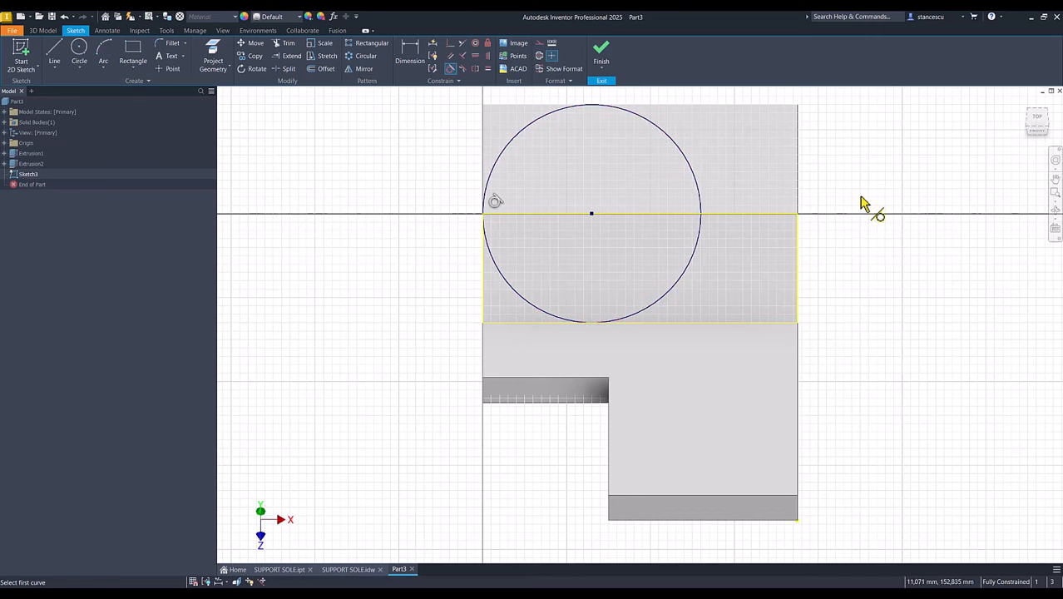
{"action": "left_click", "coordinate": [602, 63]}
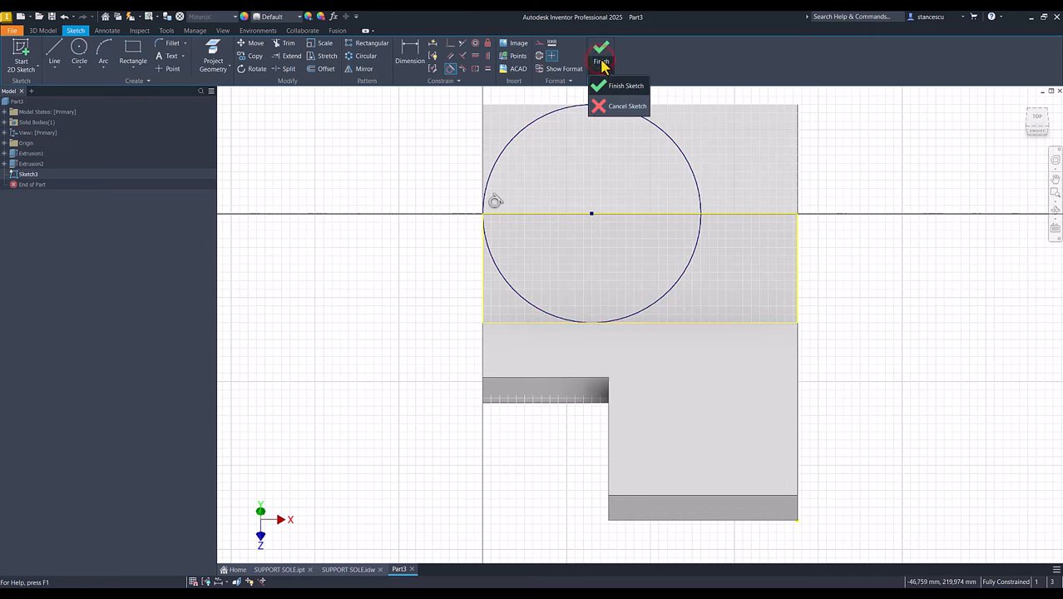
{"action": "left_click", "coordinate": [620, 85]}
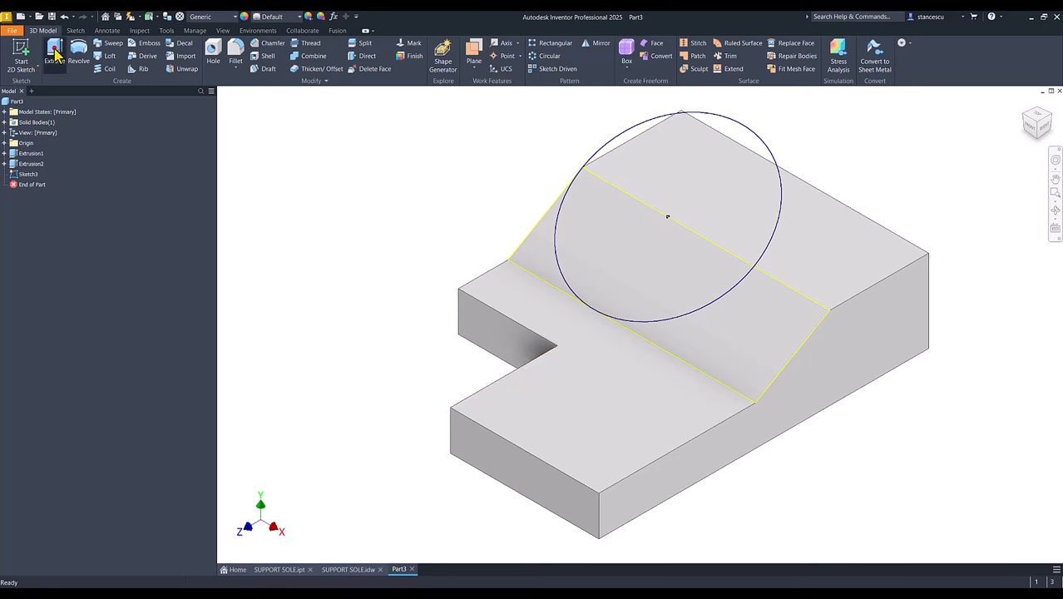
- Extrude the half circle above the slope up to the upper flat top face, joined to the body
{"action": "left_click", "coordinate": [55, 53]}
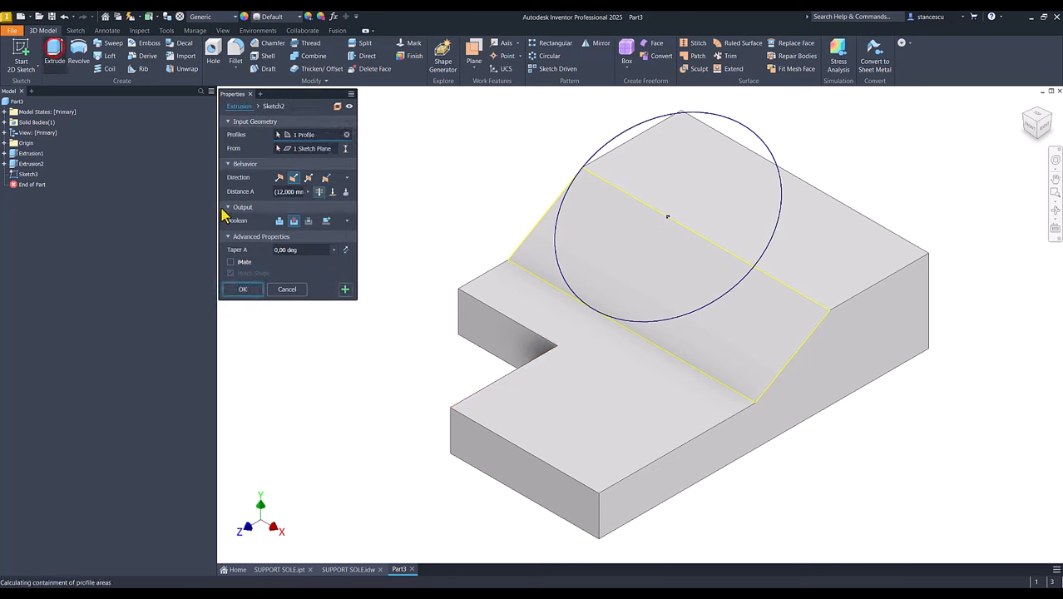
{"action": "left_click", "coordinate": [625, 142]}
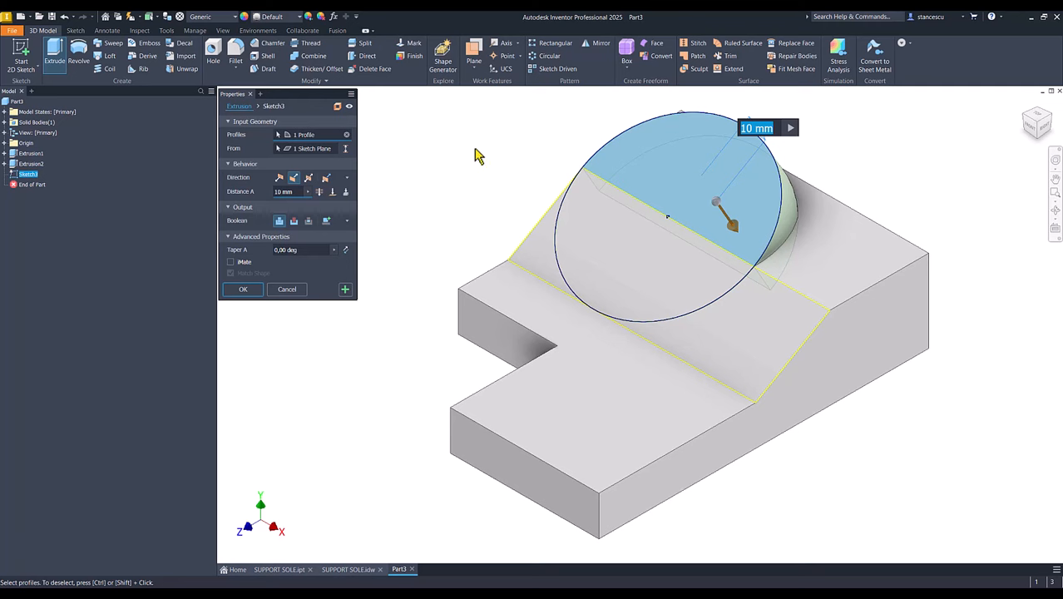
{"action": "left_click", "coordinate": [332, 192]}
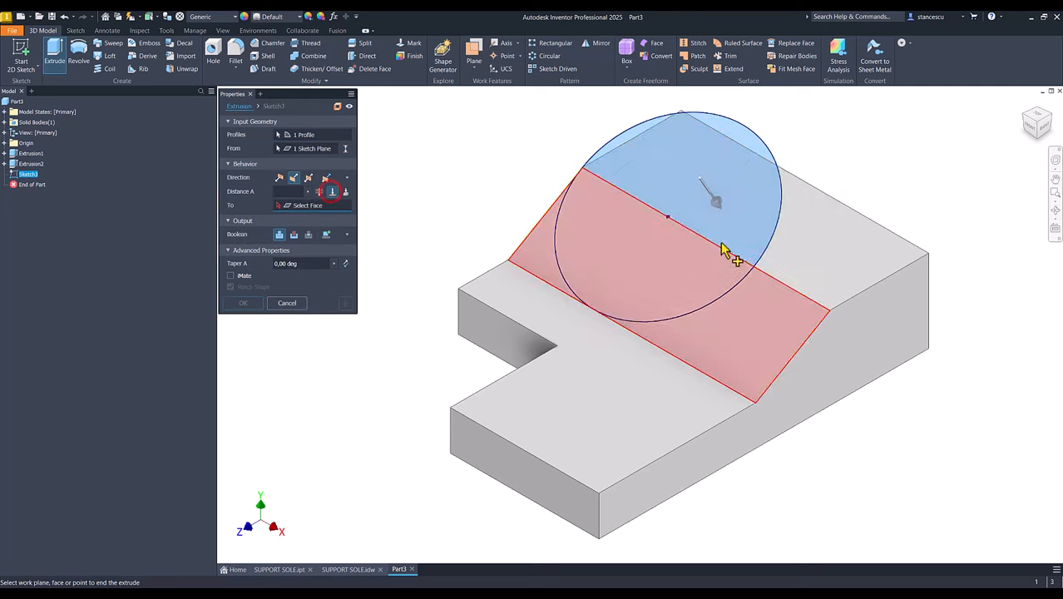
{"action": "left_click", "coordinate": [800, 239]}
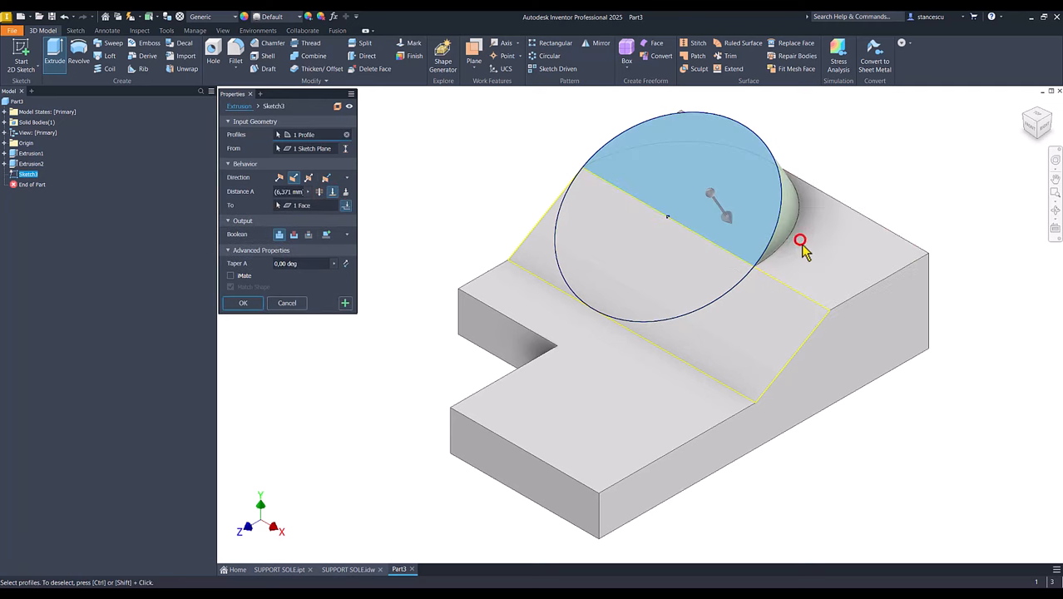
{"action": "left_click", "coordinate": [251, 306]}
{"action": "key", "text": "F6"}
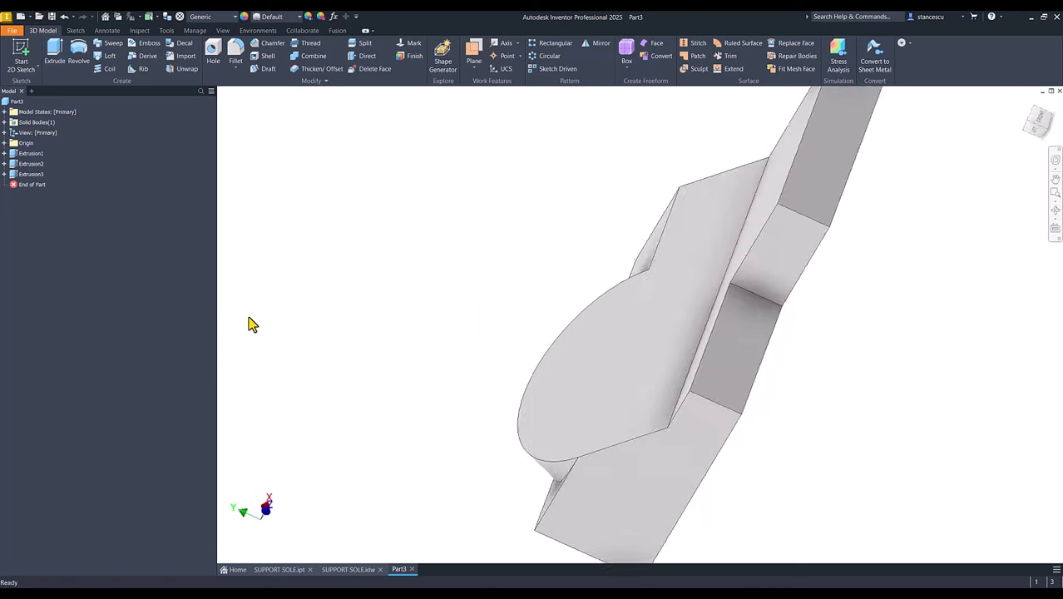
{"action": "key", "text": "F6"}
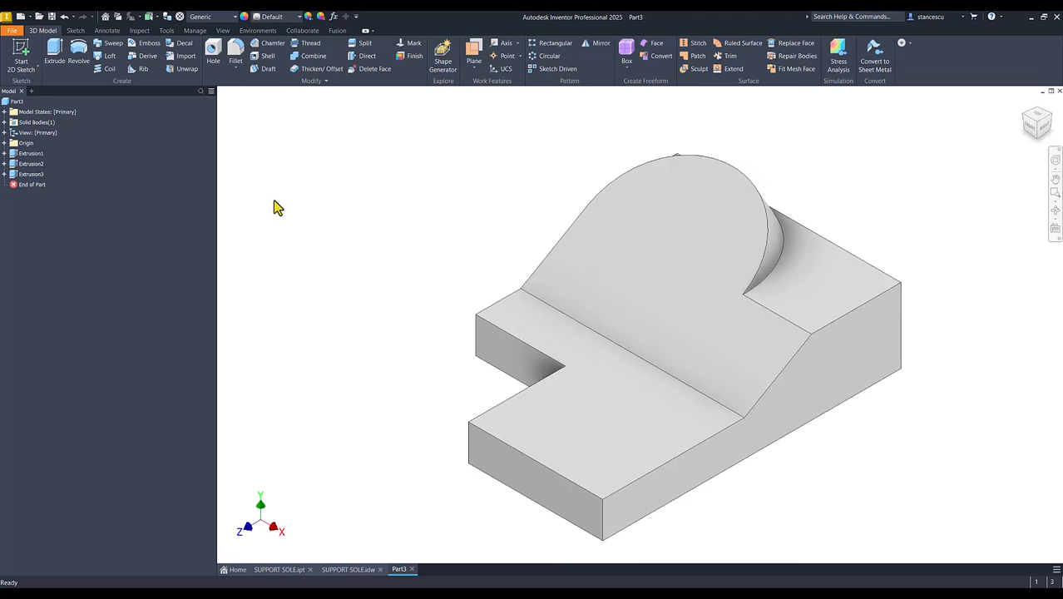
- Check the SUPPORT SOLE.idw drawing, return to Part3 and start a sketch on the stepped side face
{"action": "left_click", "coordinate": [351, 569]}
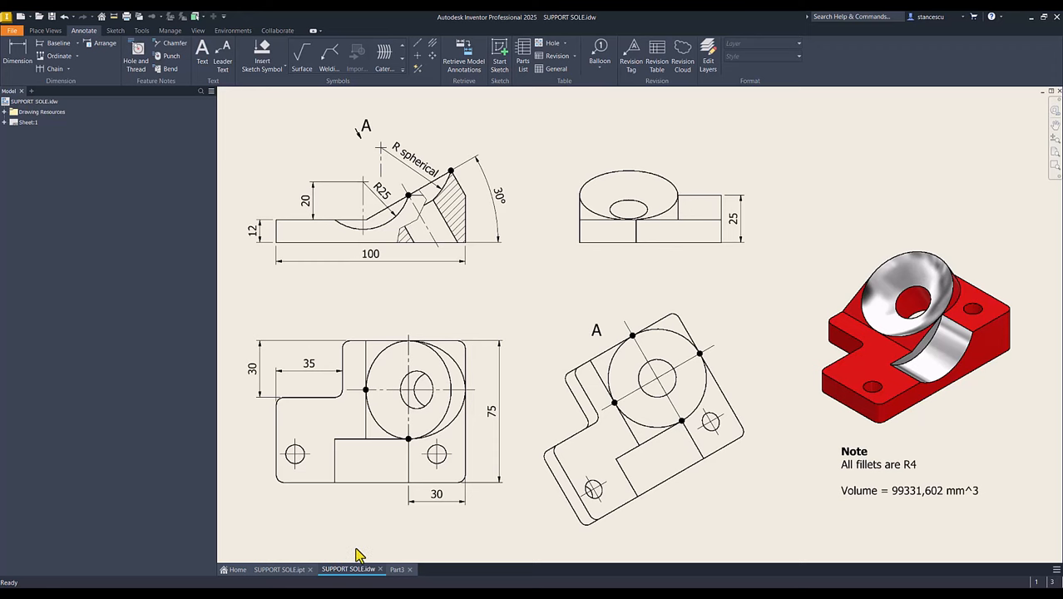
{"action": "left_click", "coordinate": [397, 570]}
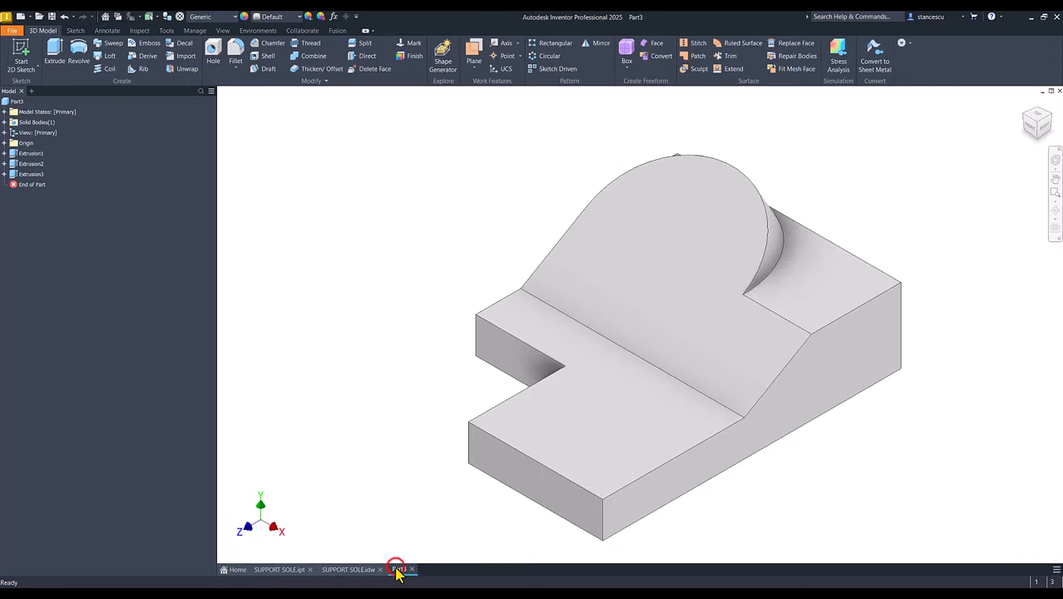
{"action": "left_click", "coordinate": [800, 426]}
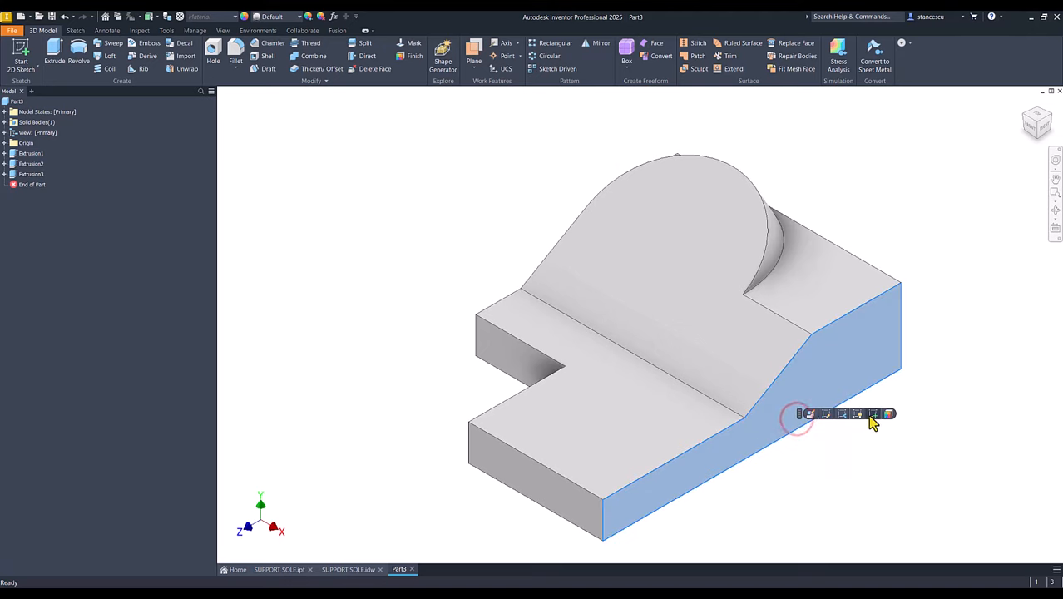
{"action": "left_click", "coordinate": [871, 414]}
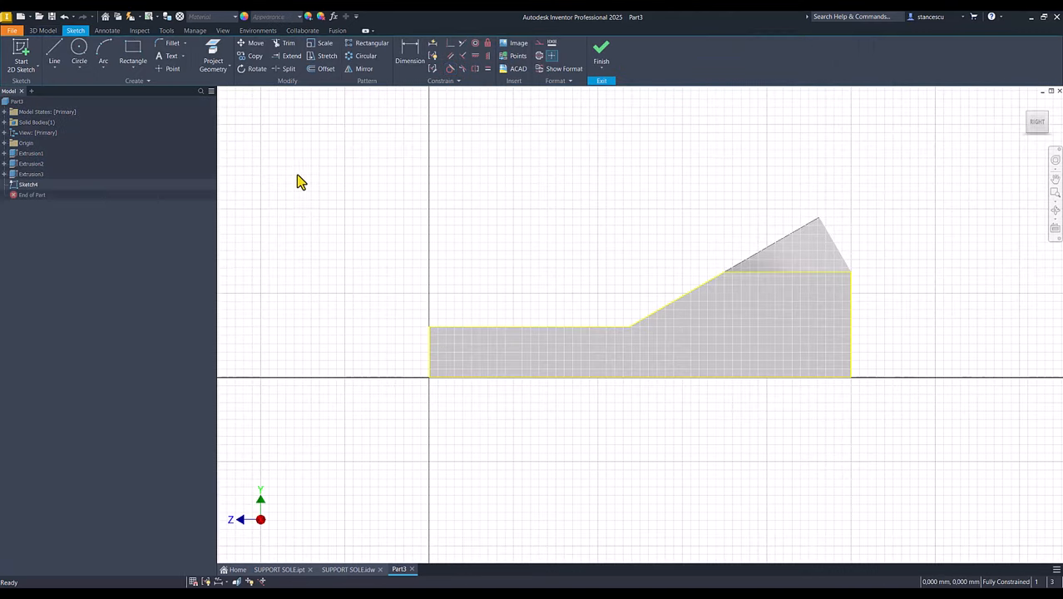
- Draw a circle with a 25 mm radius centred above the step where the slope begins
{"action": "left_click", "coordinate": [79, 51]}
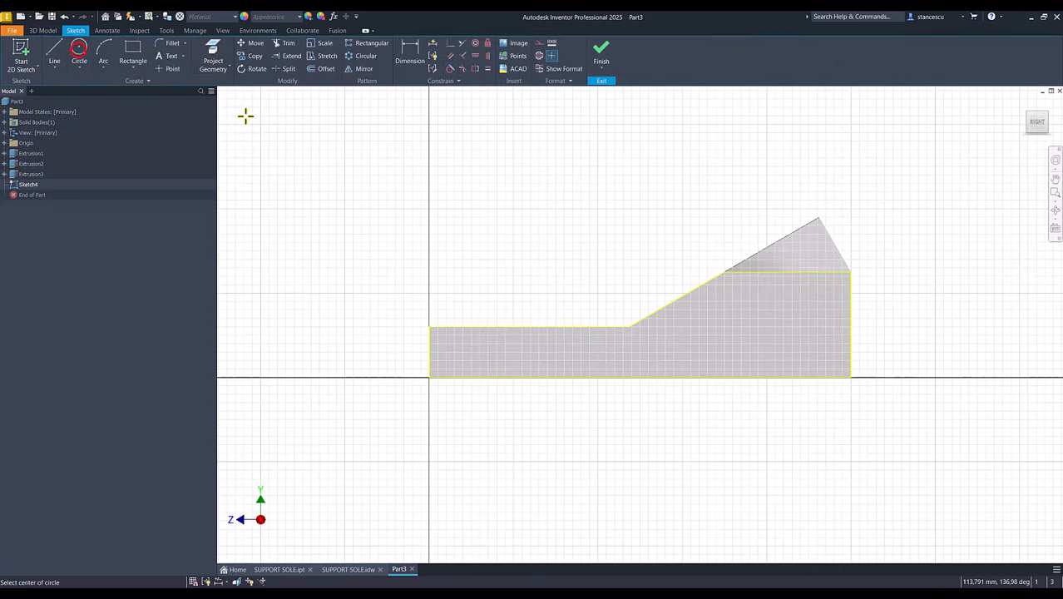
{"action": "left_click", "coordinate": [611, 192]}
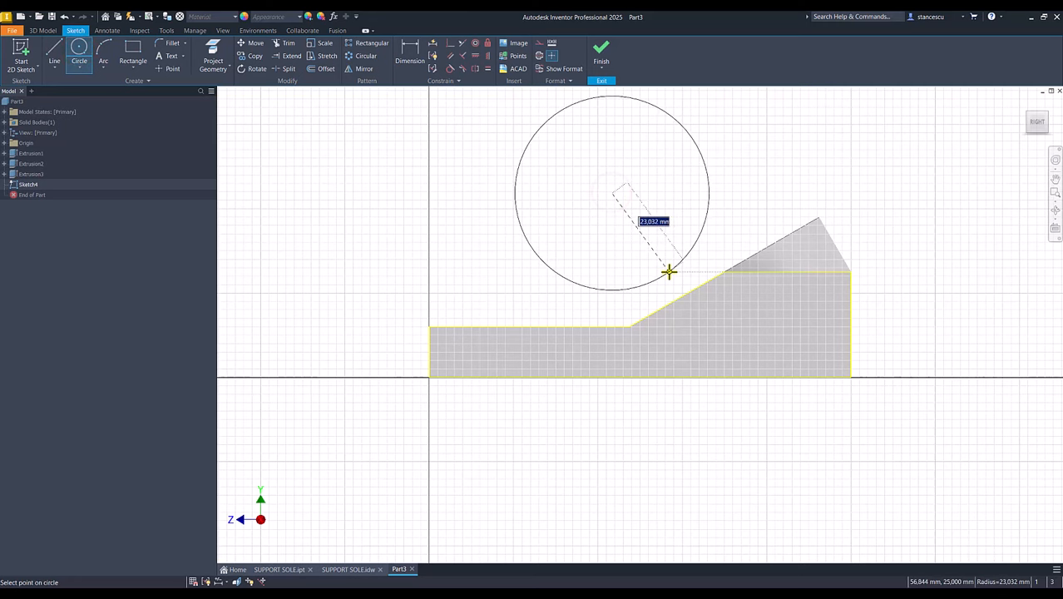
{"action": "key", "text": "Return"}
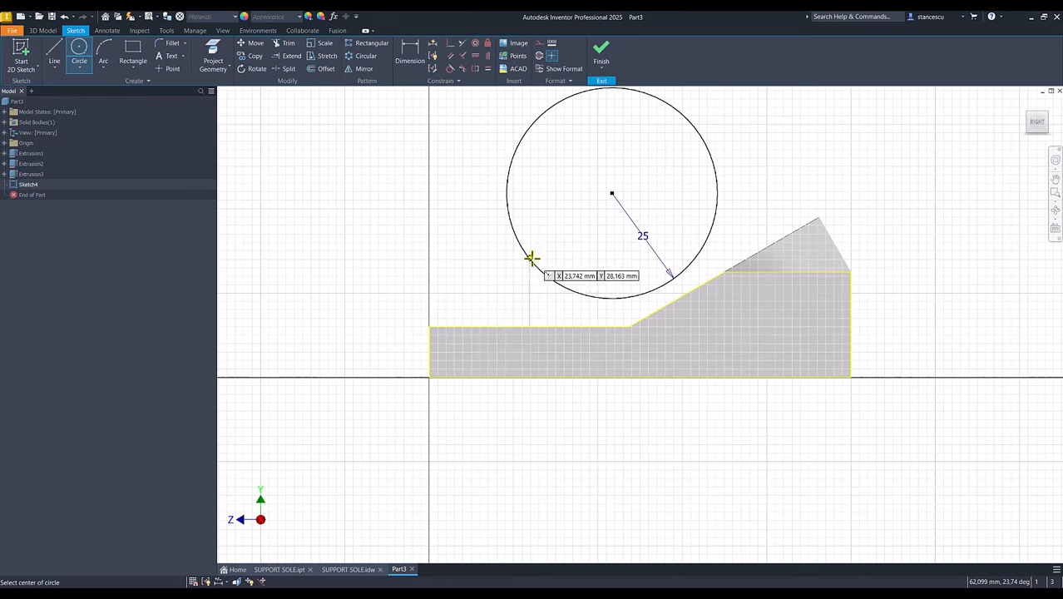
- Make the 25 mm radius circle coincident with the upper end point of the slope
{"action": "left_click", "coordinate": [451, 43]}
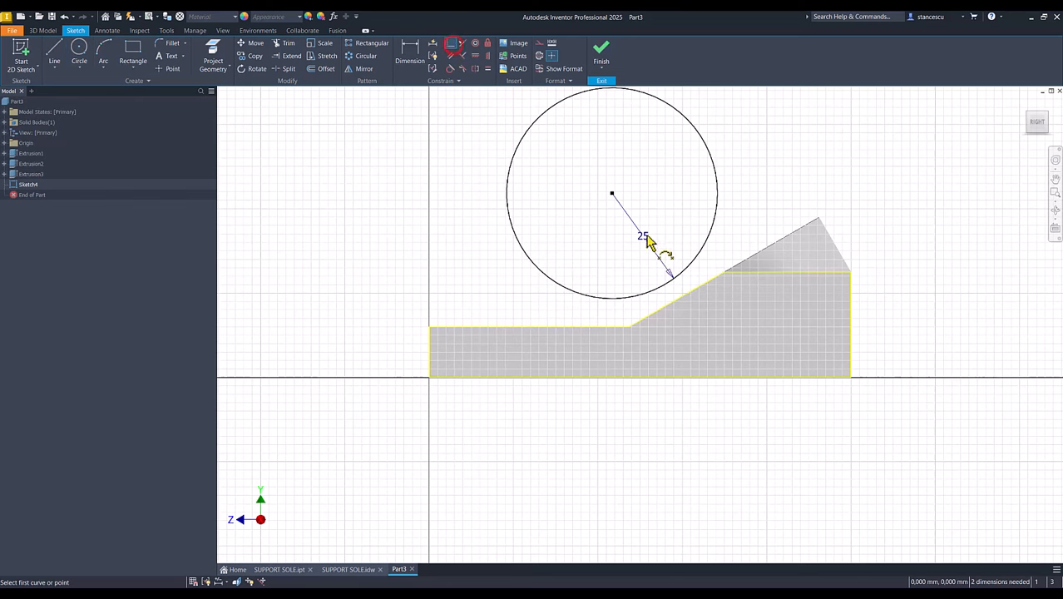
{"action": "left_click", "coordinate": [699, 265]}
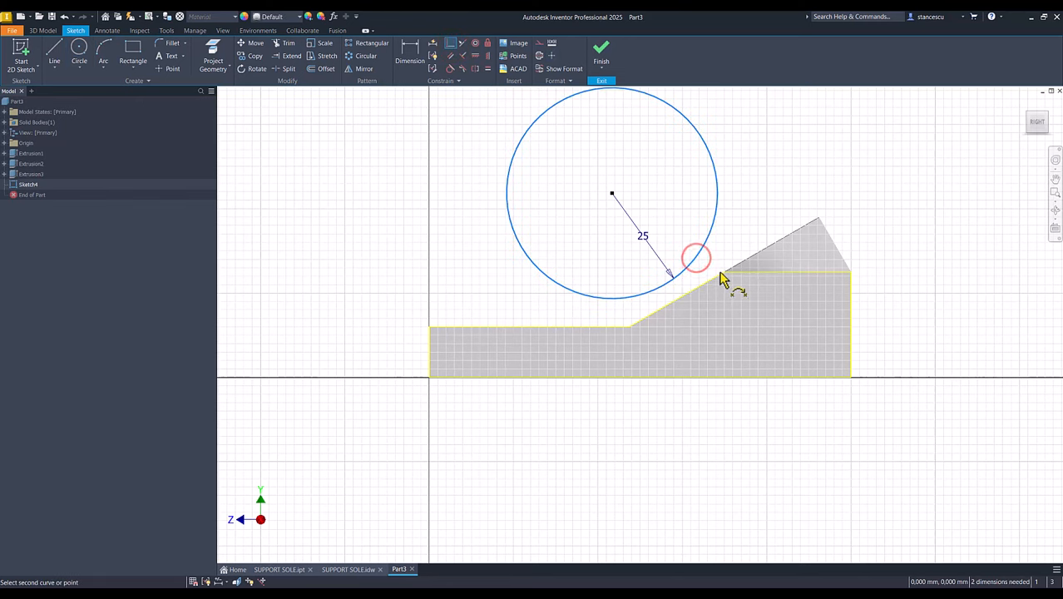
{"action": "left_click", "coordinate": [726, 277]}
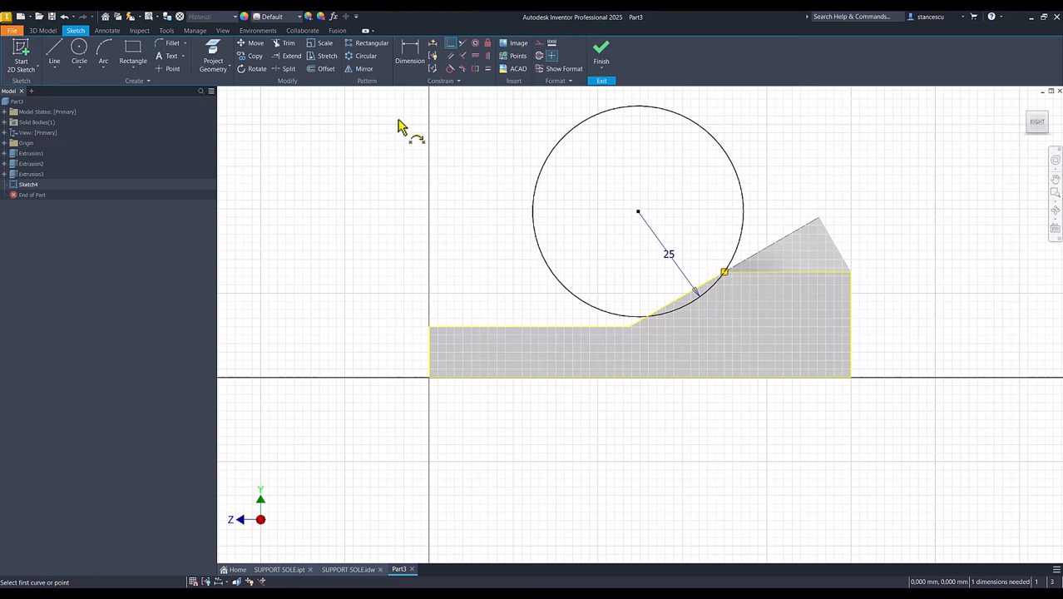
- Dimension the circle's centre 20 mm above the lower step's horizontal edge and finish the sketch
{"action": "left_click", "coordinate": [412, 53]}
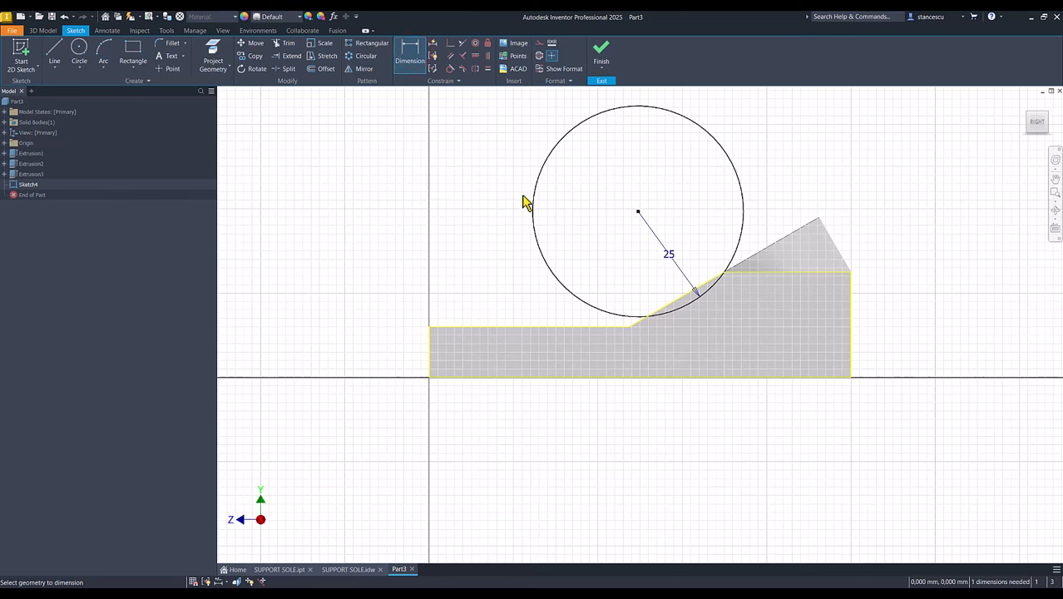
{"action": "left_click", "coordinate": [637, 213]}
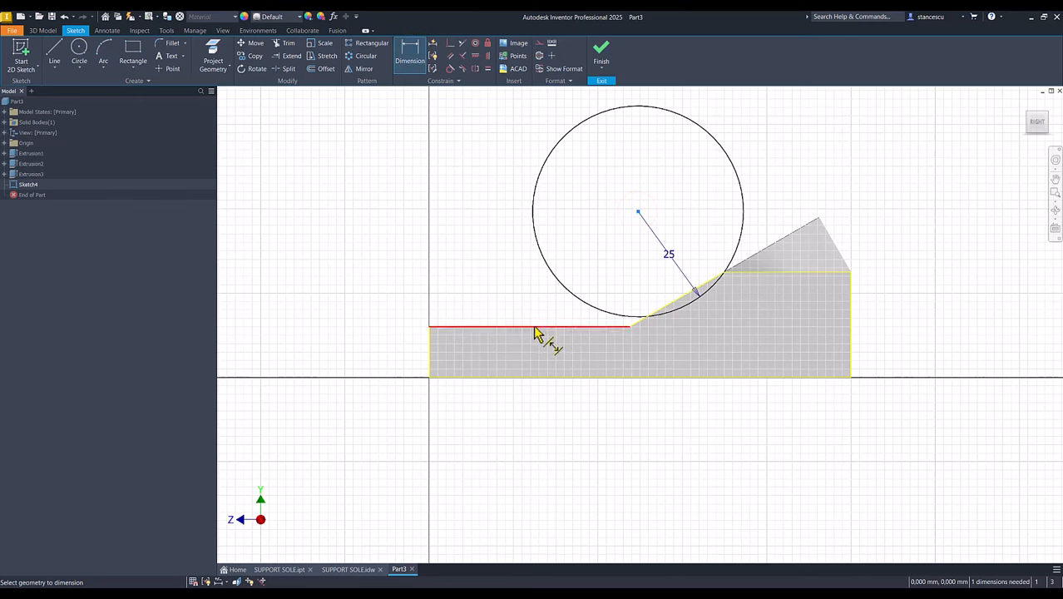
{"action": "left_click", "coordinate": [532, 327]}
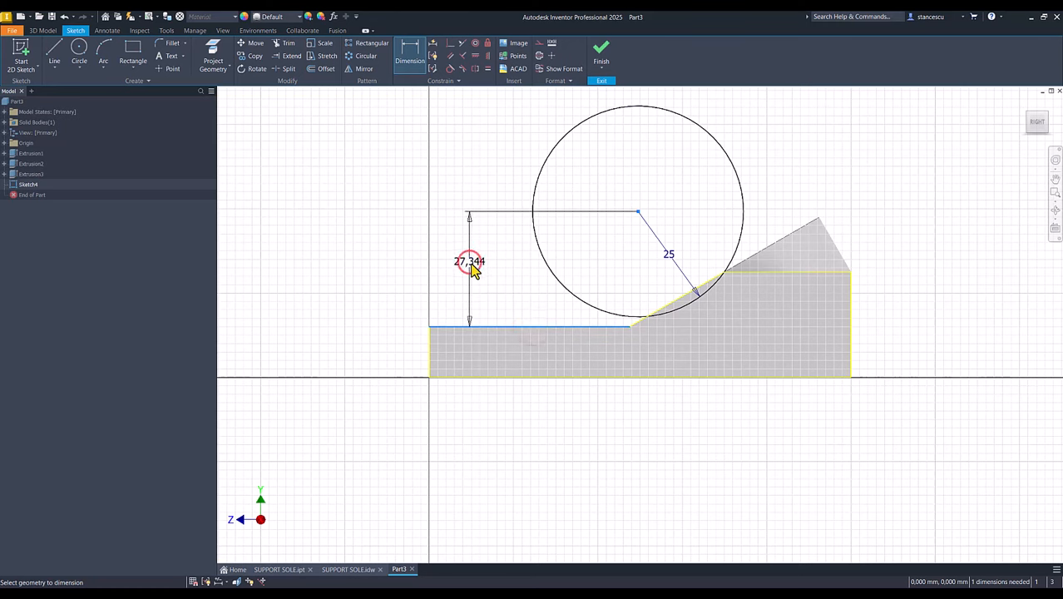
{"action": "left_click", "coordinate": [471, 267]}
{"action": "type", "text": "20"}
{"action": "key", "text": "Return"}
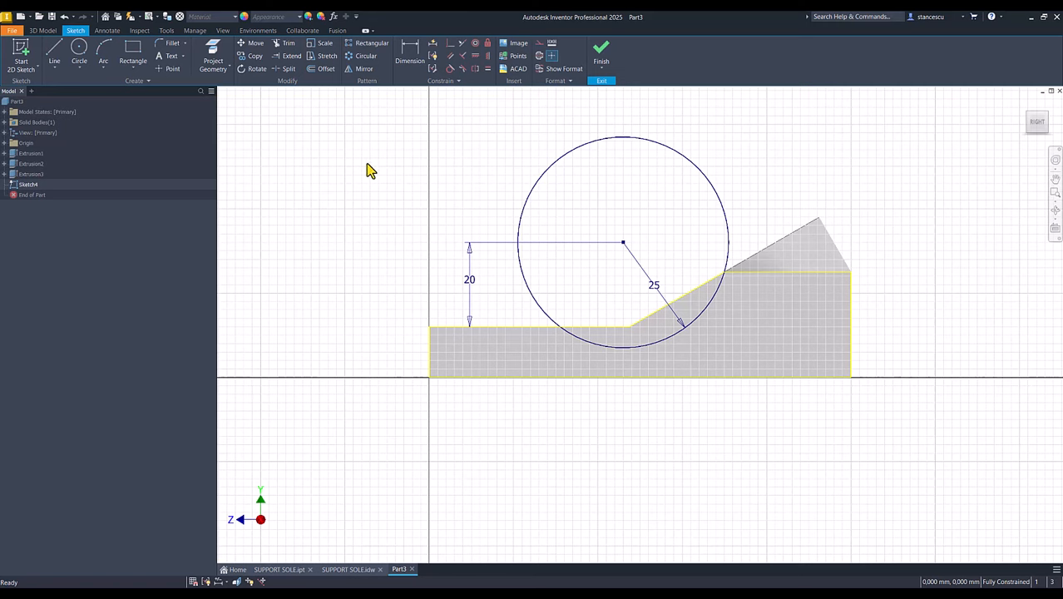
{"action": "left_click", "coordinate": [601, 52]}
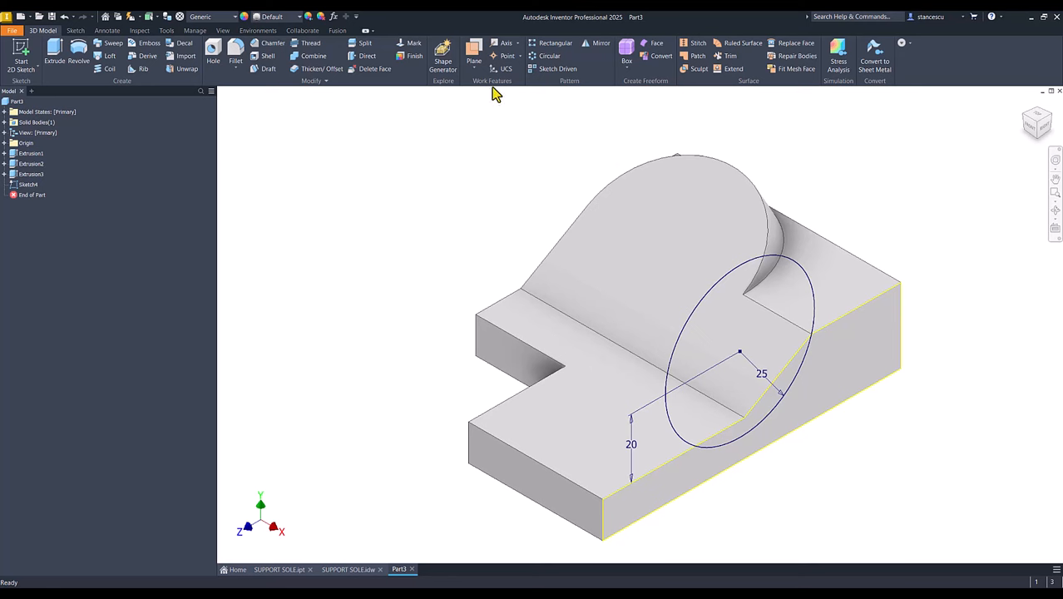
- Place a work point where the round boss meets the slope's upper edge and cut the full circle into the body up to that point
{"action": "left_click", "coordinate": [504, 55]}
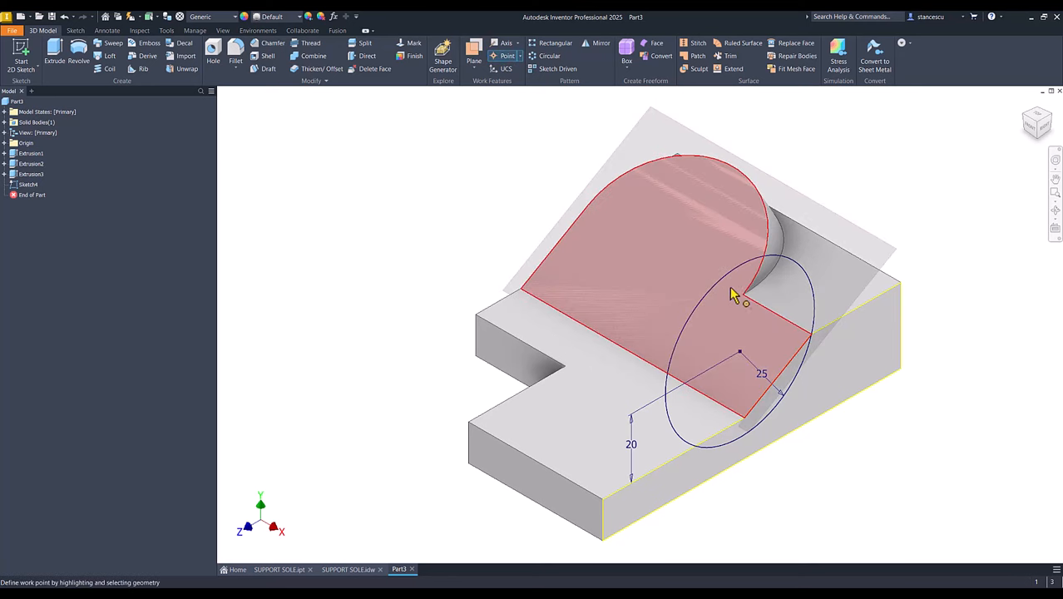
{"action": "left_click", "coordinate": [744, 297]}
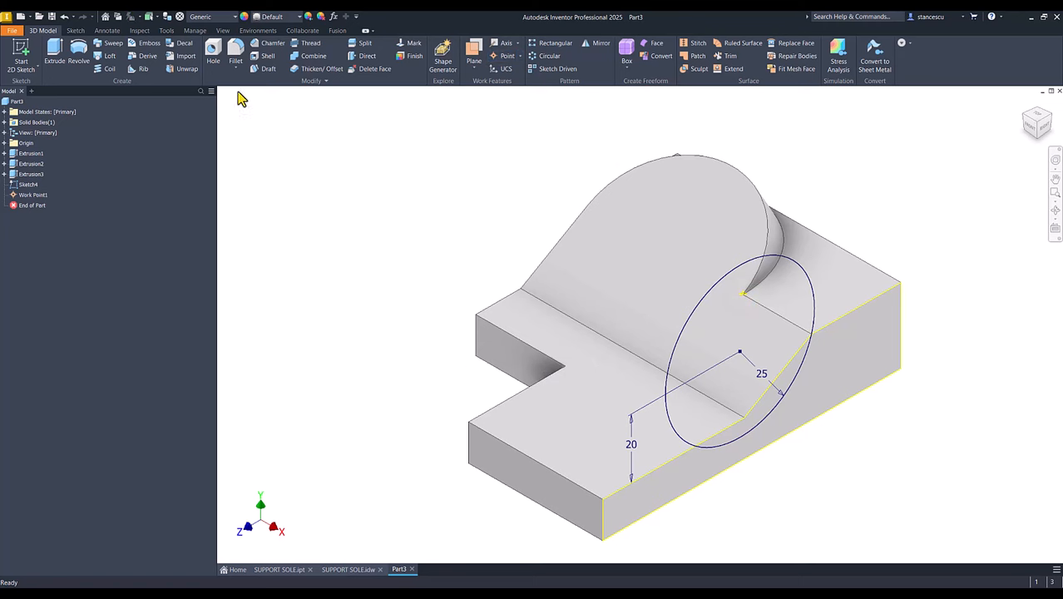
{"action": "left_click", "coordinate": [51, 55]}
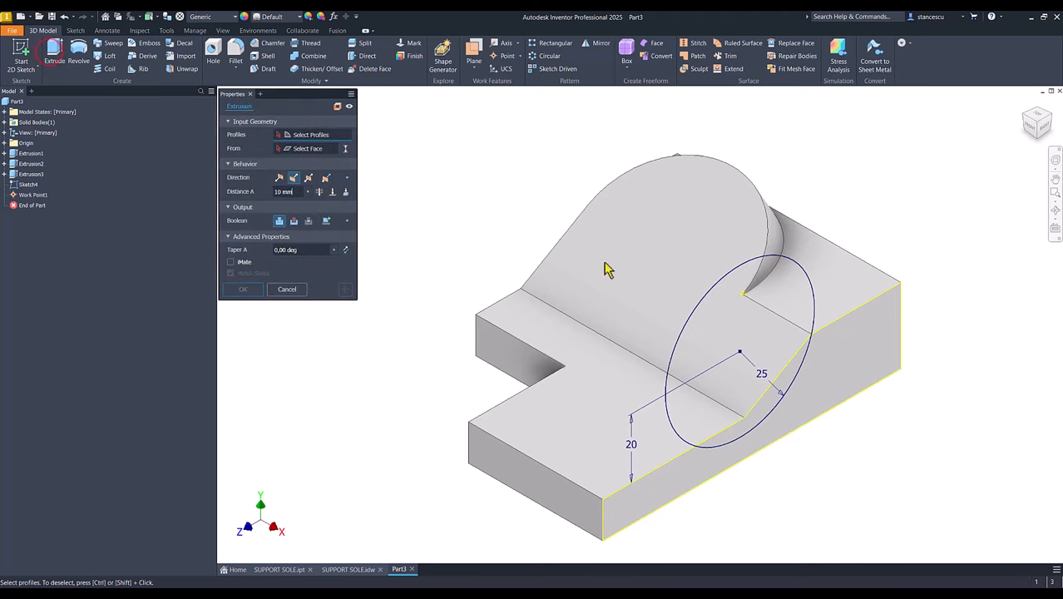
{"action": "left_click", "coordinate": [802, 275]}
{"action": "left_click", "coordinate": [804, 366]}
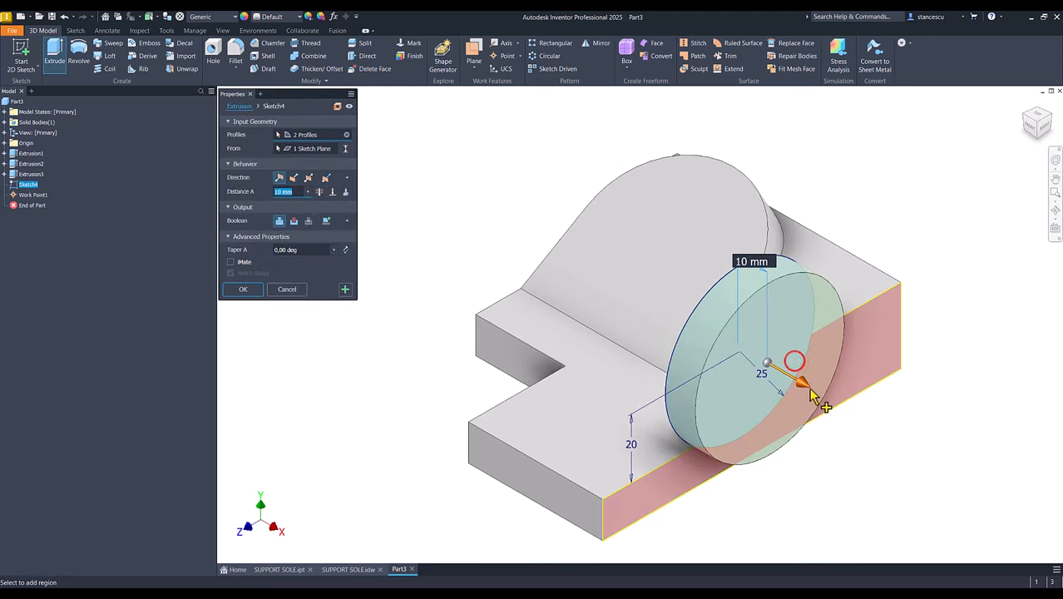
{"action": "left_click", "coordinate": [293, 177]}
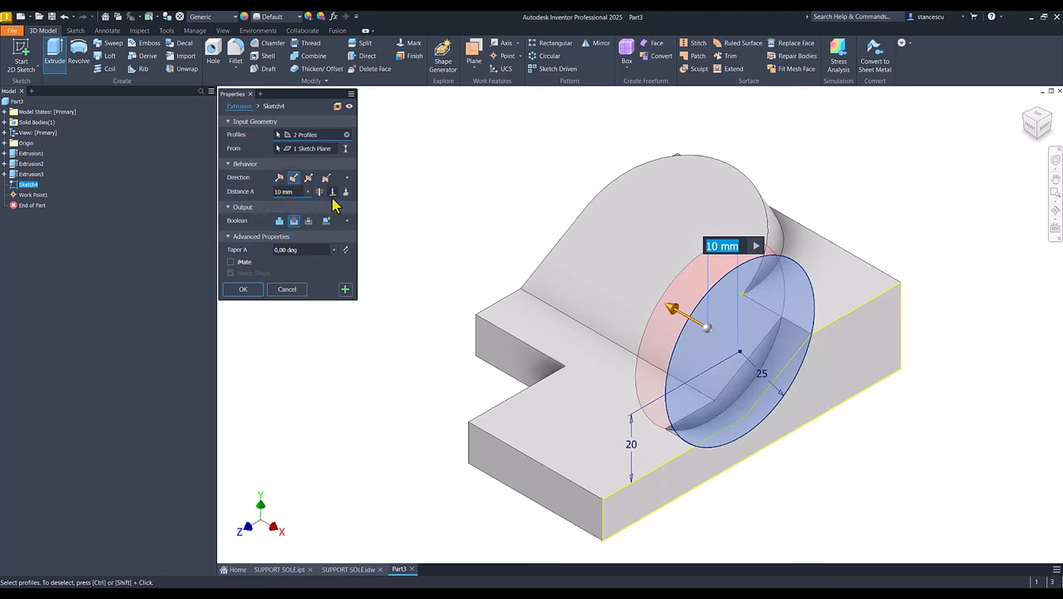
{"action": "left_click", "coordinate": [332, 192]}
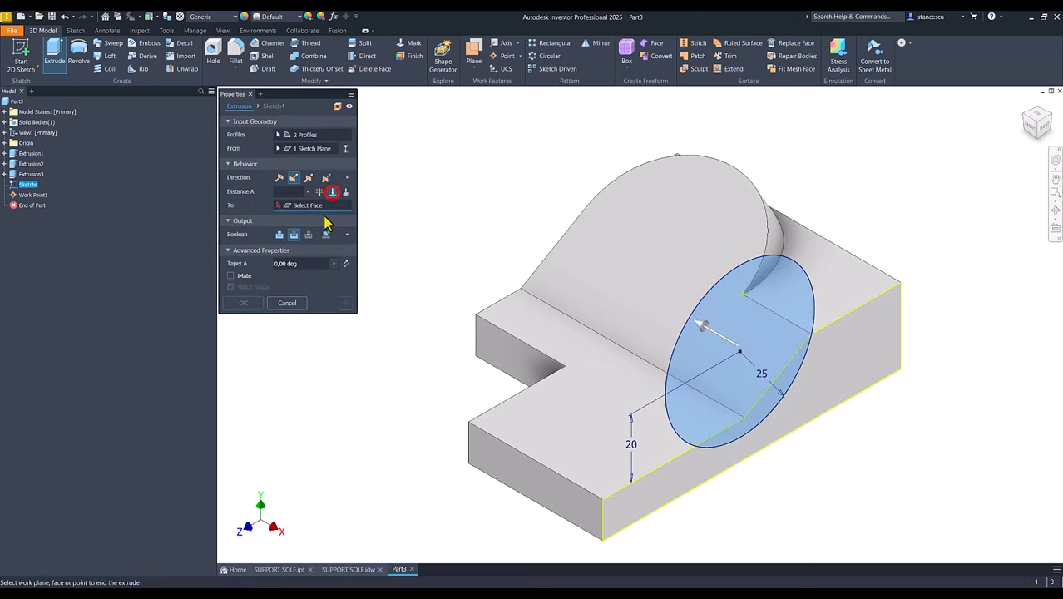
{"action": "left_click", "coordinate": [743, 298]}
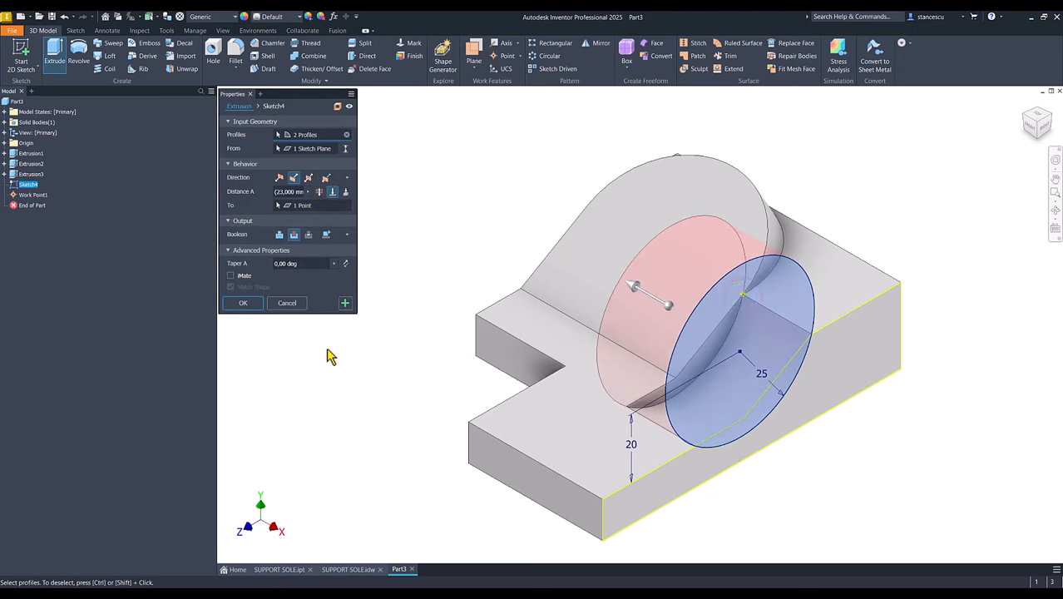
{"action": "left_click", "coordinate": [252, 304]}
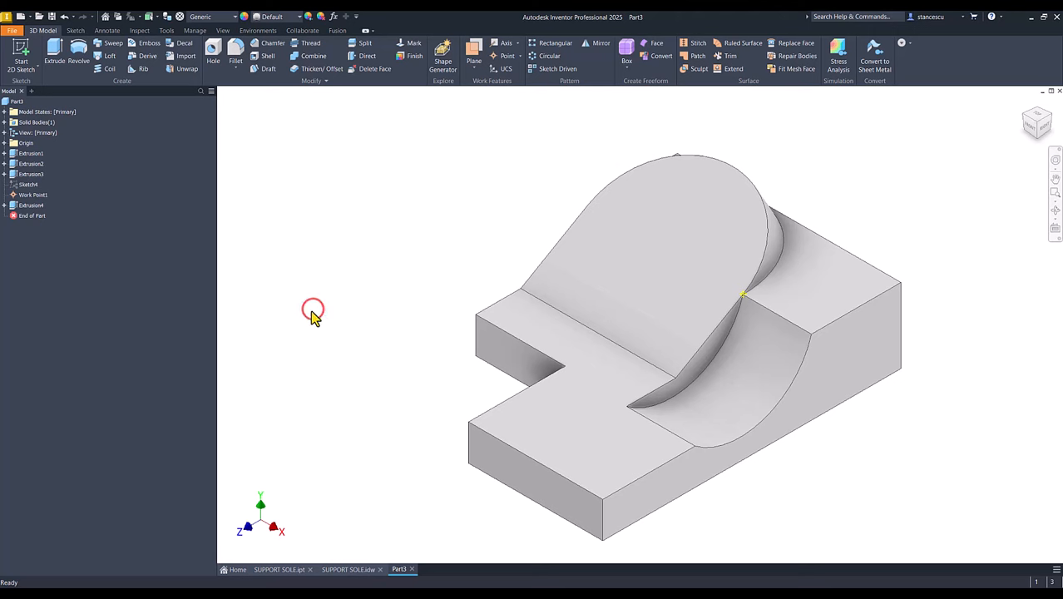
{"action": "left_click", "coordinate": [475, 200]}
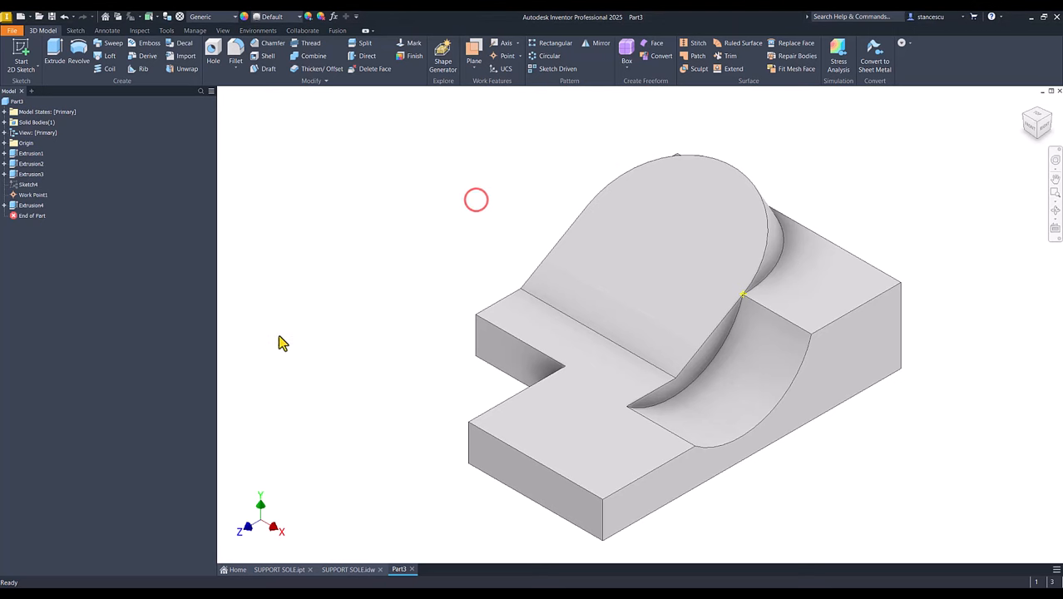
- Check the SUPPORT SOLE.idw drawing, return to Part3 and add a 20 mm through-all hole concentric with the sloped face's rounded edge
{"action": "left_click", "coordinate": [342, 571]}
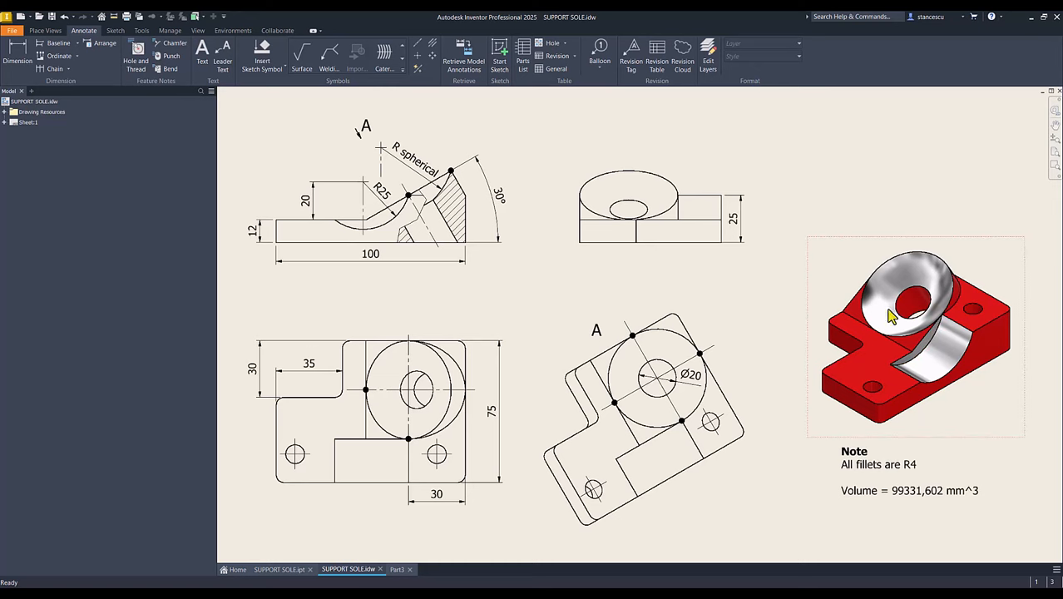
{"action": "left_click", "coordinate": [396, 571]}
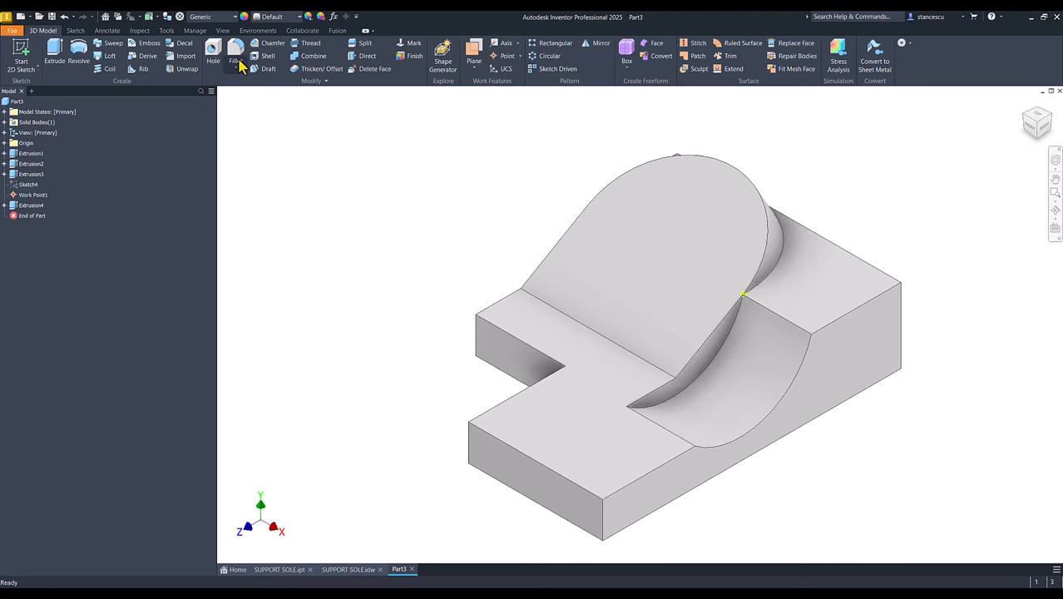
{"action": "left_click", "coordinate": [213, 55]}
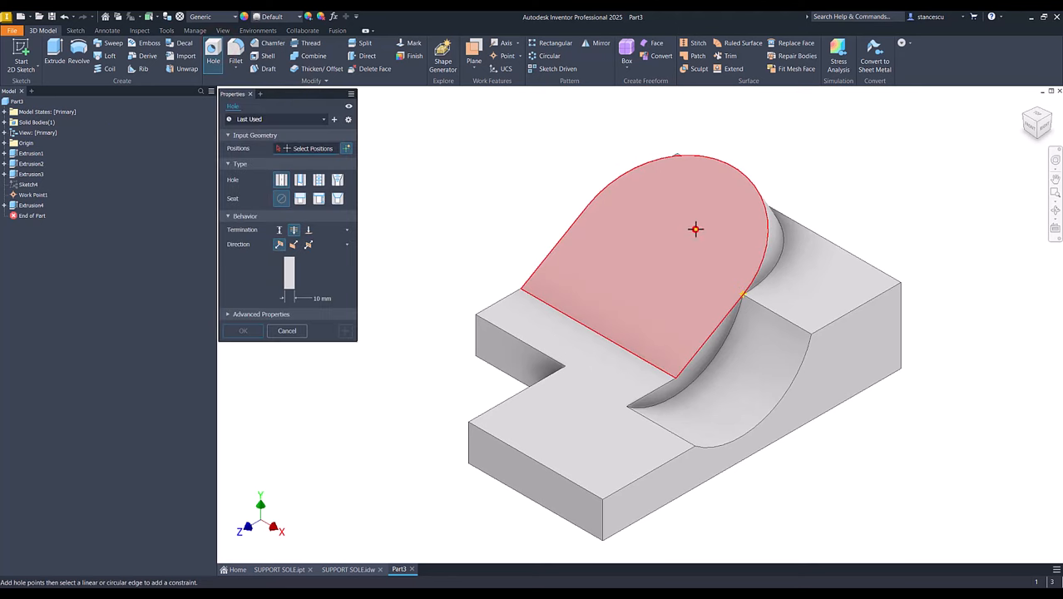
{"action": "left_click", "coordinate": [696, 229]}
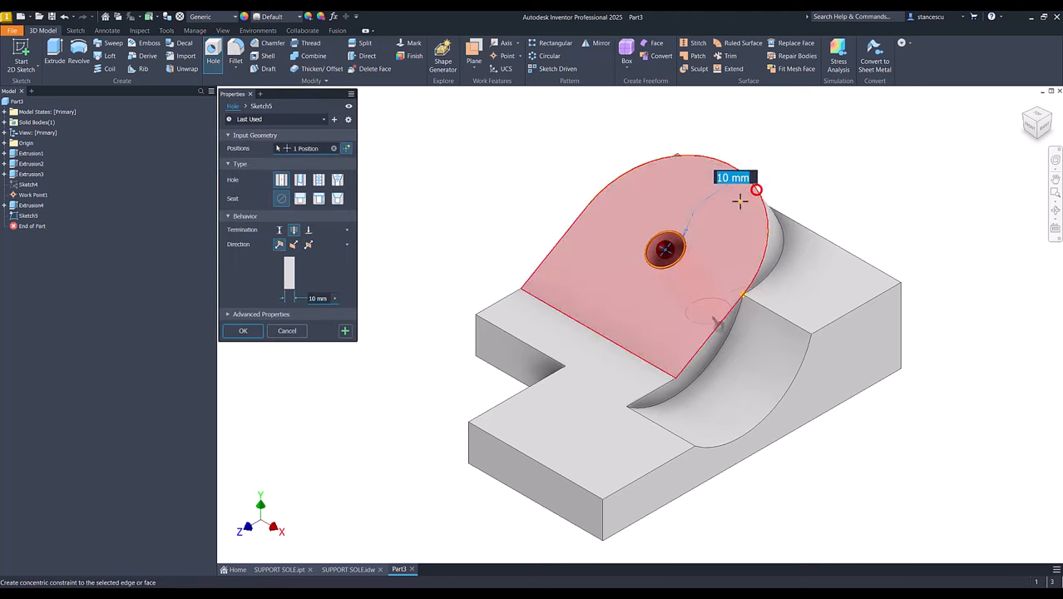
{"action": "left_click", "coordinate": [740, 200]}
{"action": "type", "text": "20"}
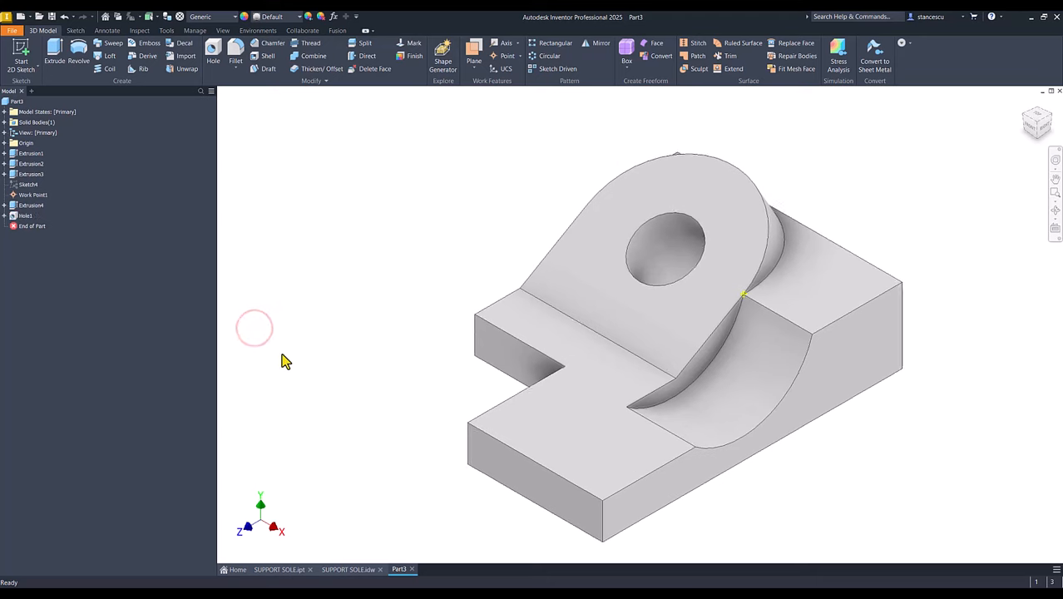
- Restore the home view and hide the work point at the boss corner
{"action": "key", "text": "F6"}
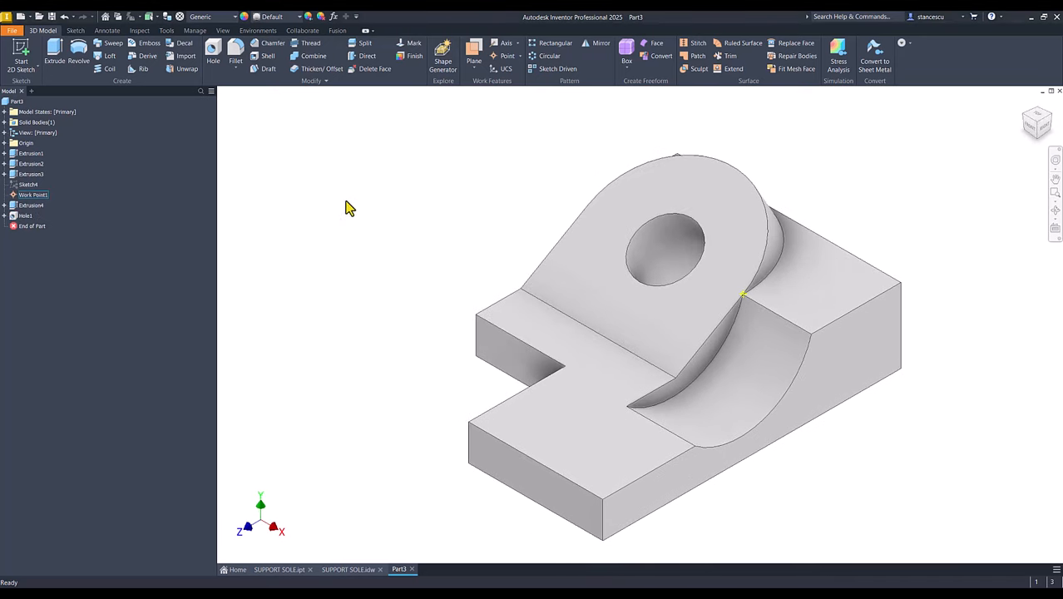
{"action": "right_click", "coordinate": [25, 196]}
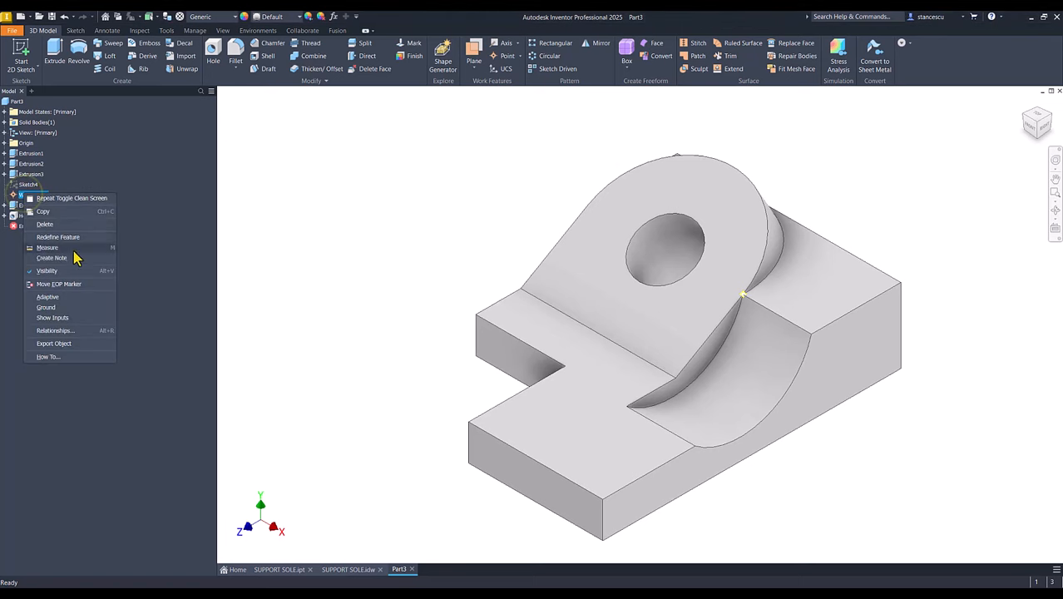
{"action": "left_click", "coordinate": [61, 271]}
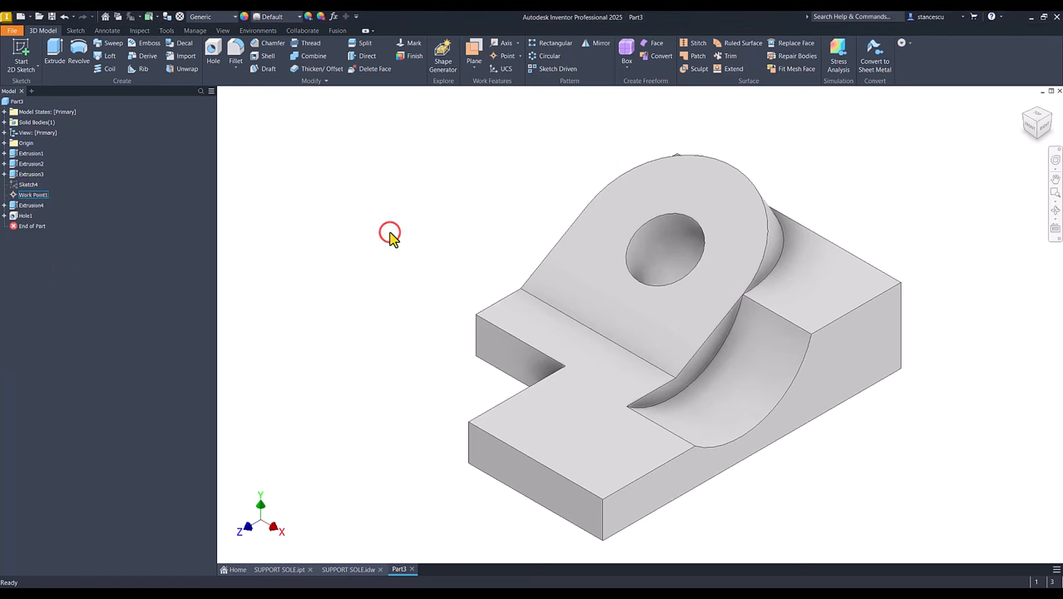
- Check the spherical cut's dimensions in SUPPORT SOLE.idw, return to Part3 and create a sketch on the sloped face with only its projected edges
{"action": "left_click", "coordinate": [349, 569]}
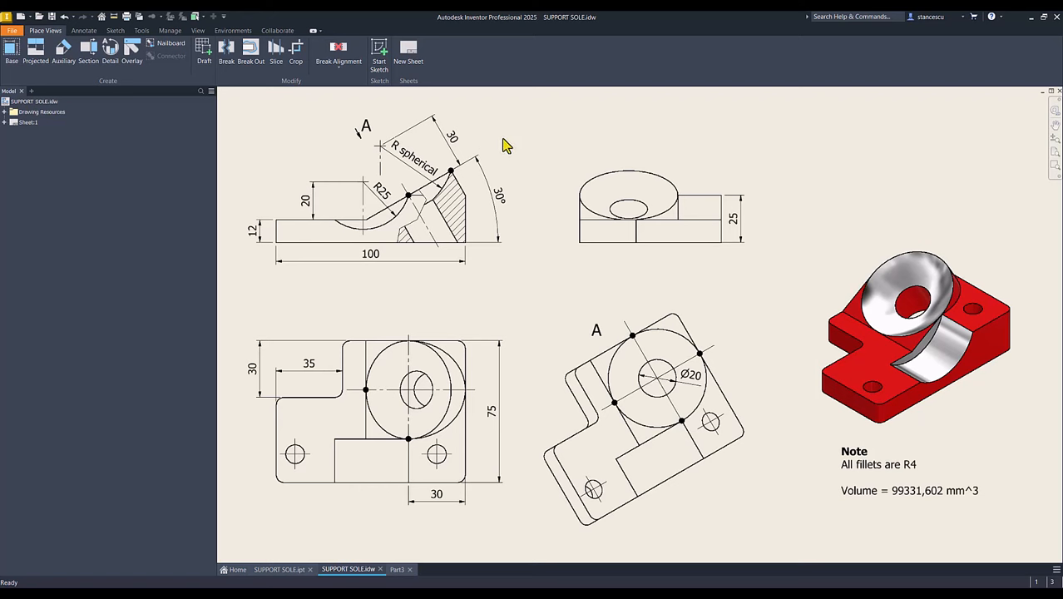
{"action": "left_click", "coordinate": [454, 140]}
{"action": "left_click", "coordinate": [430, 167]}
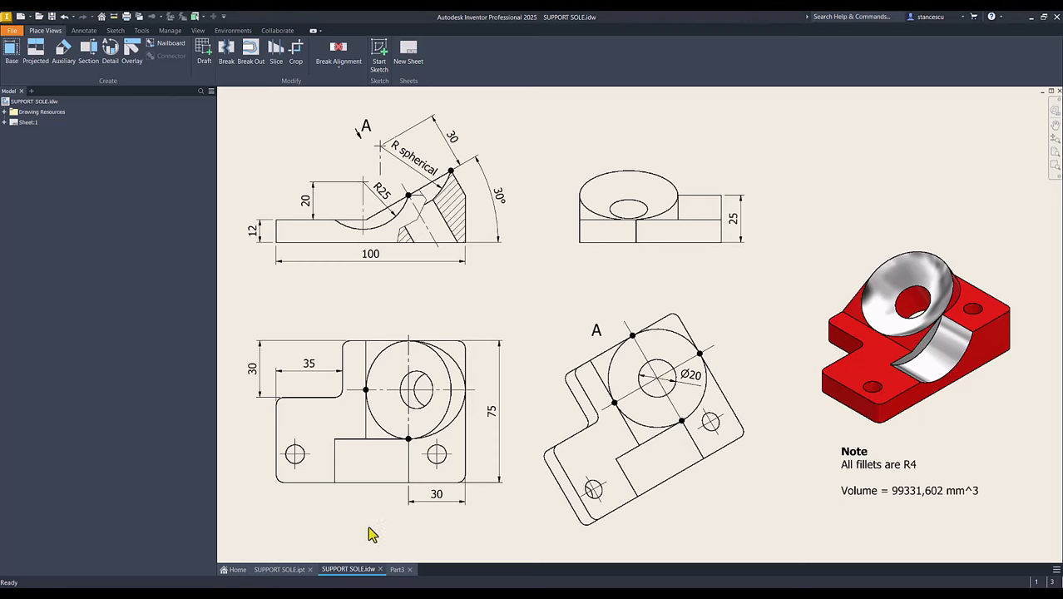
{"action": "left_click", "coordinate": [397, 570]}
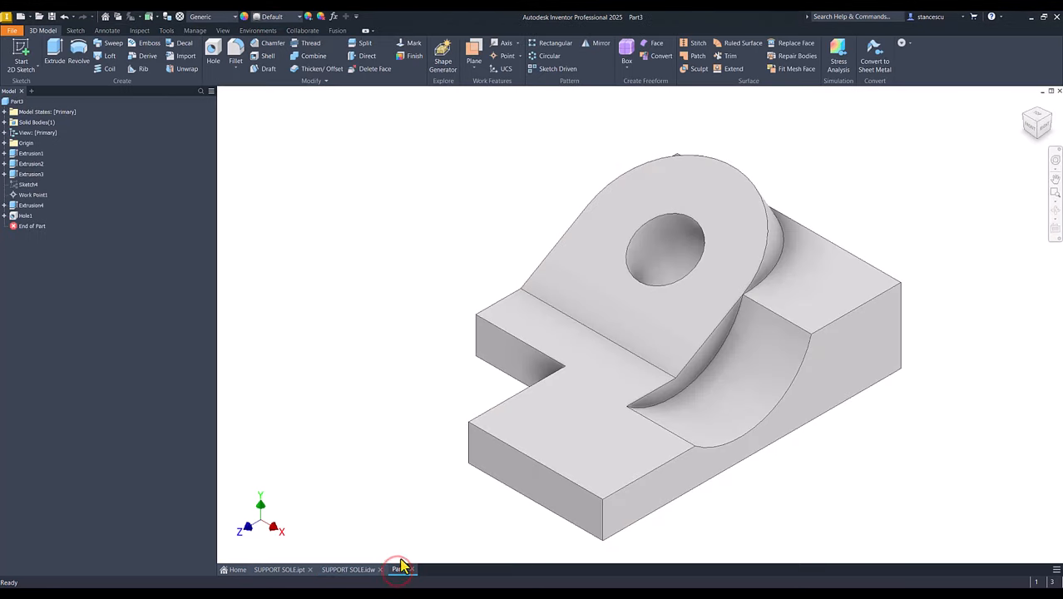
{"action": "left_click", "coordinate": [639, 201]}
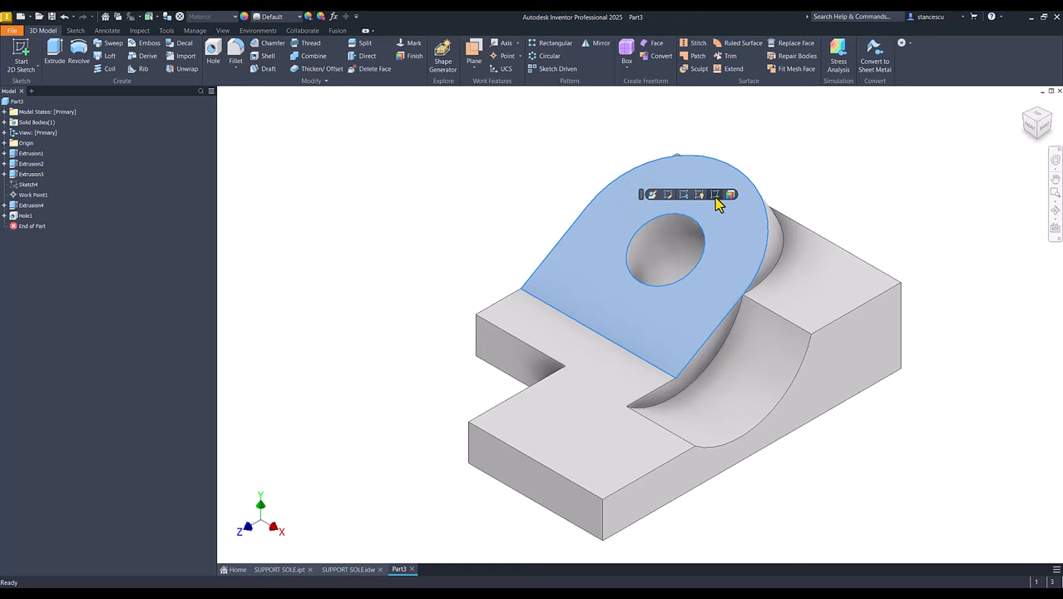
{"action": "left_click", "coordinate": [715, 196]}
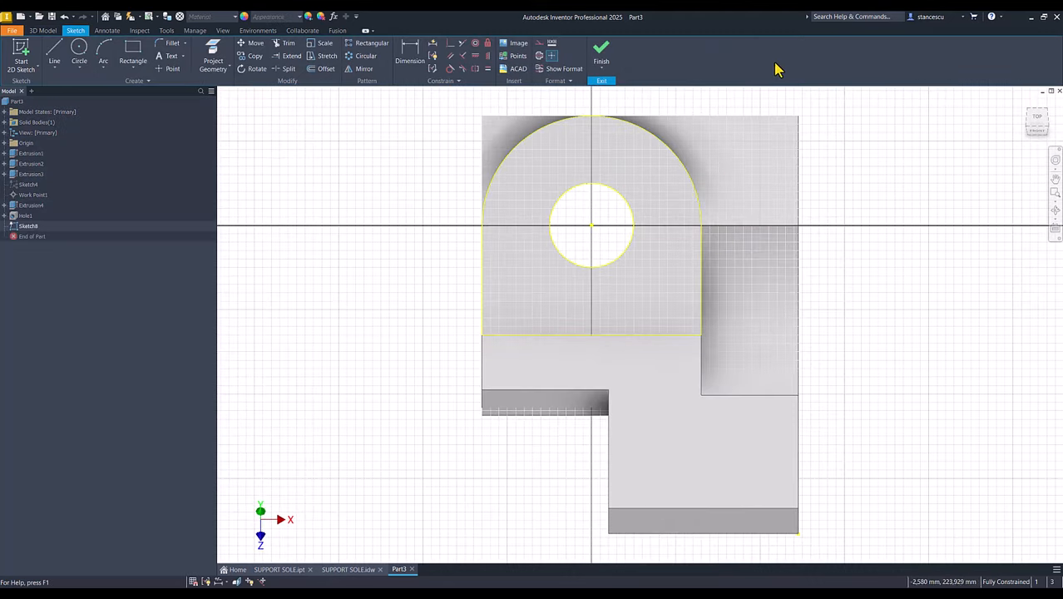
{"action": "left_click", "coordinate": [601, 53]}
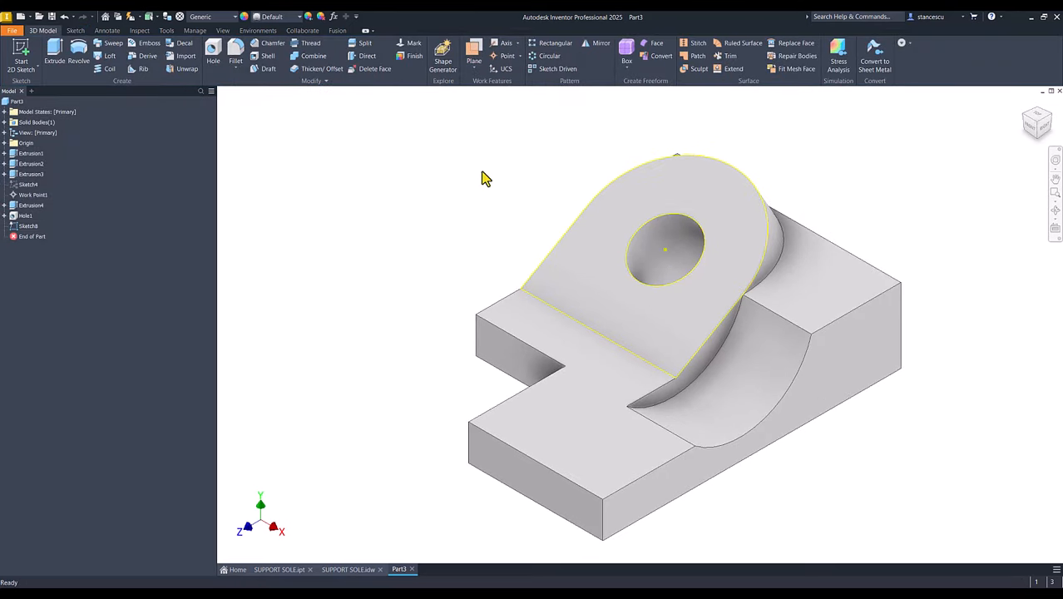
{"action": "left_click", "coordinate": [480, 170]}
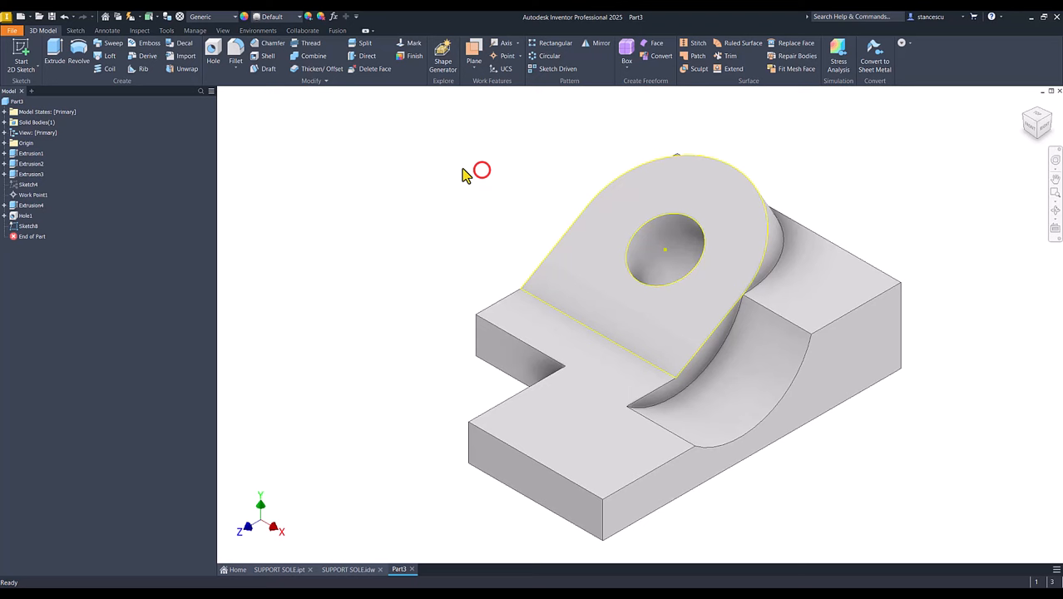
- Create a work plane parallel to the stepped side face through the hole's centre point and select it
{"action": "left_click", "coordinate": [474, 55]}
{"action": "left_click", "coordinate": [840, 364]}
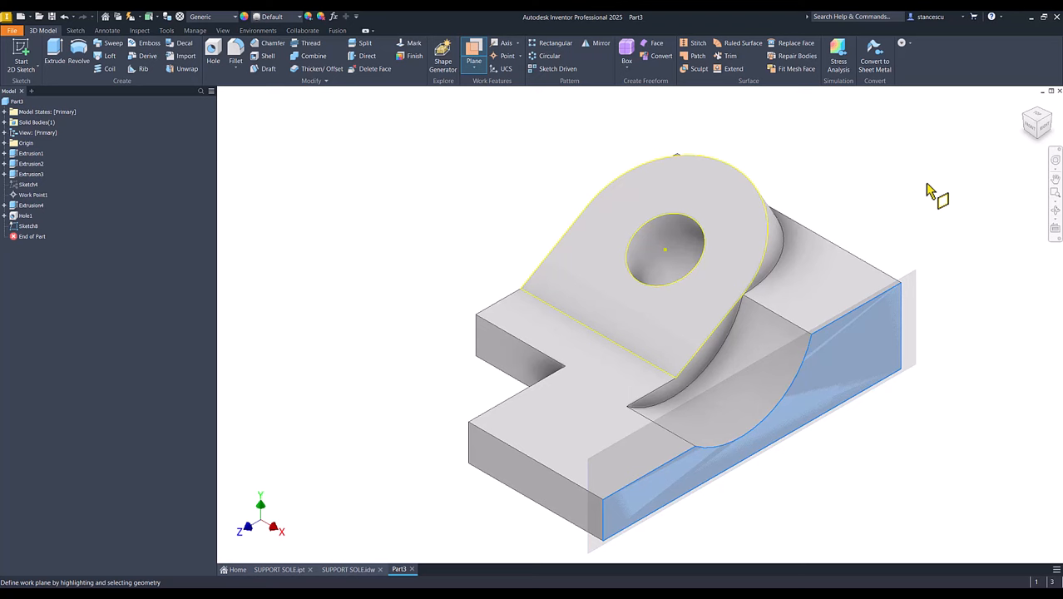
{"action": "left_click", "coordinate": [665, 250]}
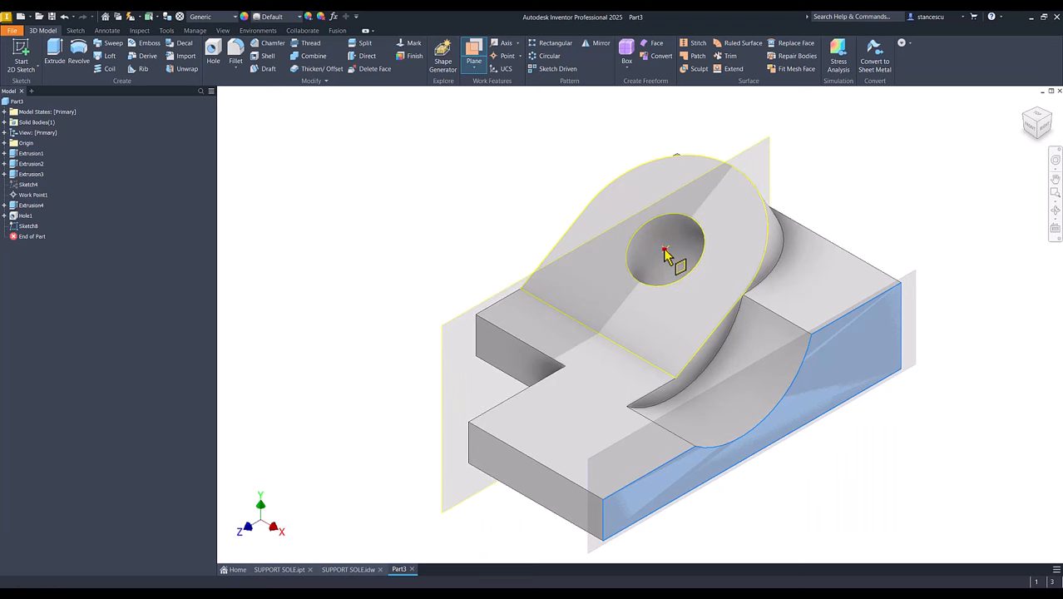
{"action": "left_click", "coordinate": [749, 148]}
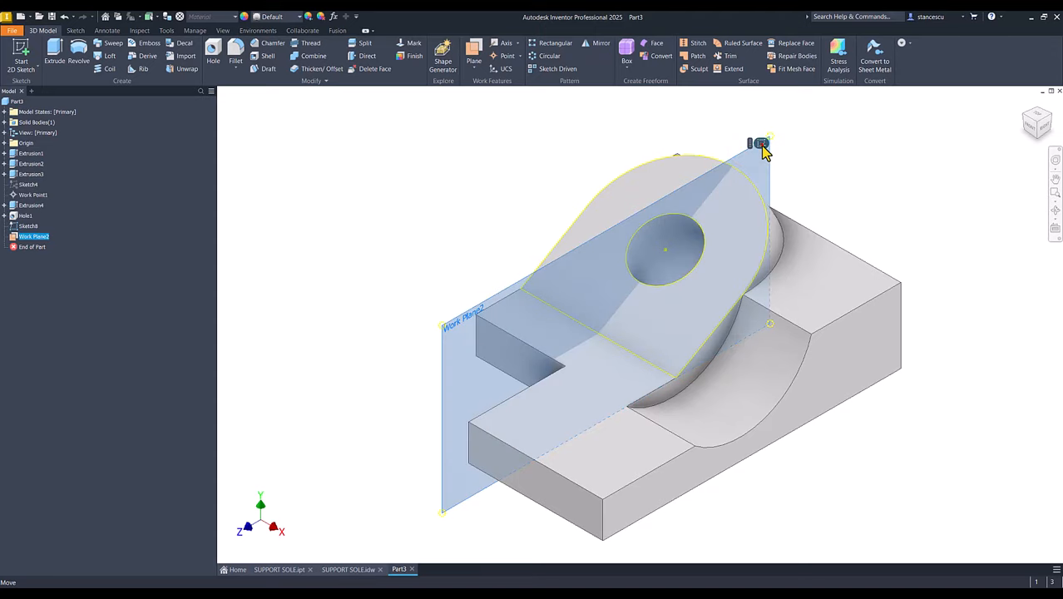
- Start a sketch on the new work plane, slice the part there and project the hole's bottom opening edge
{"action": "left_click", "coordinate": [761, 145]}
{"action": "key", "text": "Home"}
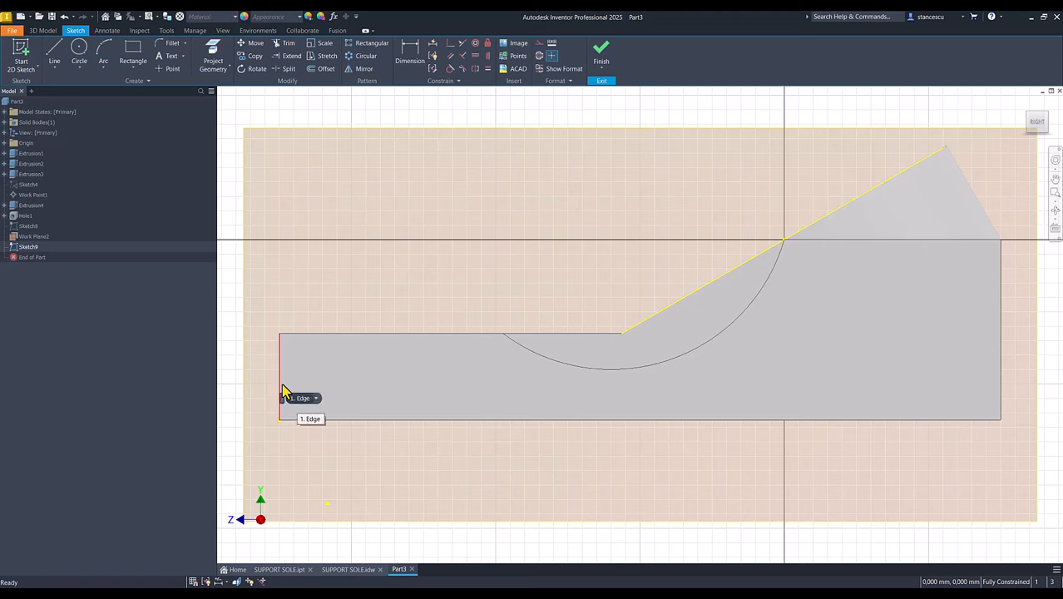
{"action": "key", "text": "F7"}
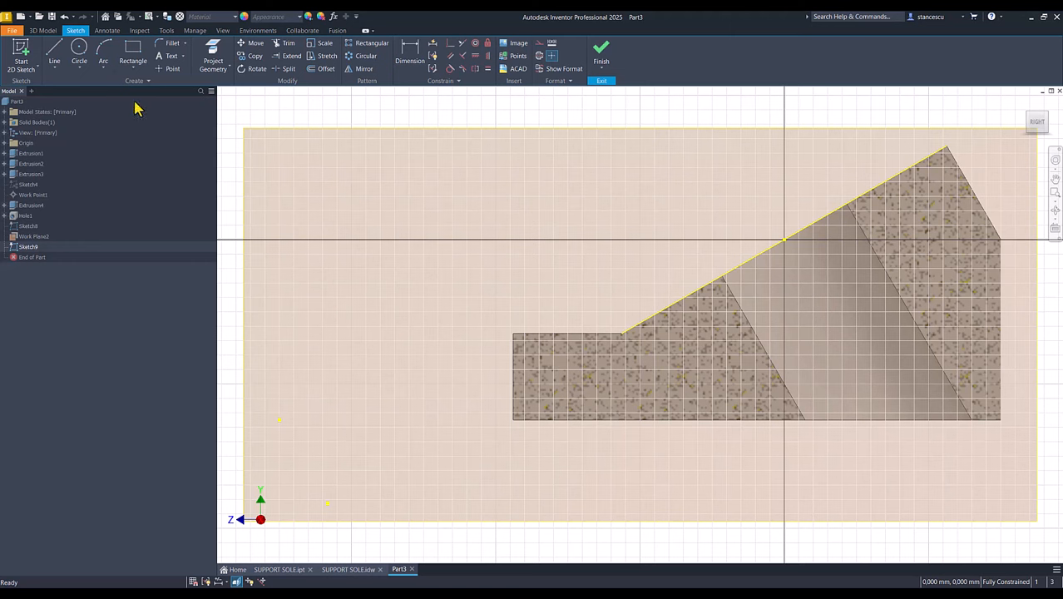
{"action": "left_click", "coordinate": [213, 55]}
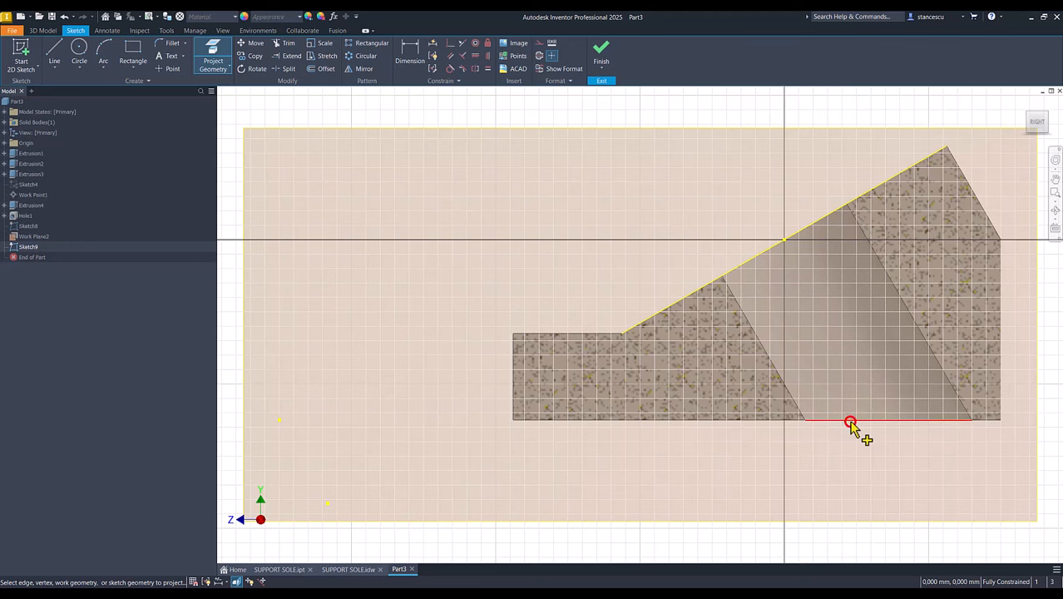
{"action": "left_click", "coordinate": [851, 423]}
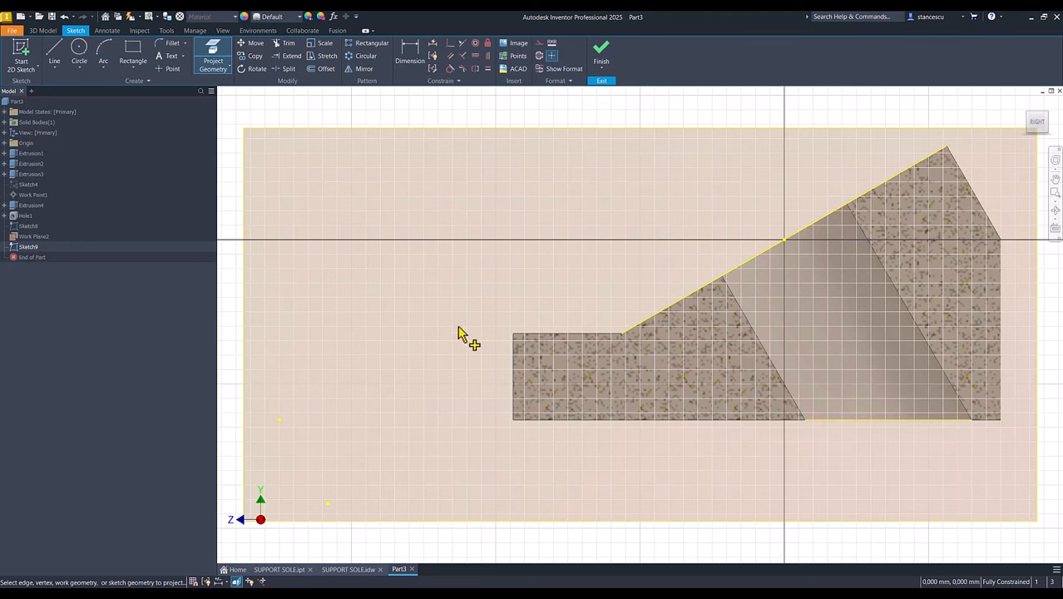
- Draw the hole's axis as a line from its centre point on the sloped edge to the midpoint of the projected bottom edge
{"action": "left_click", "coordinate": [54, 52]}
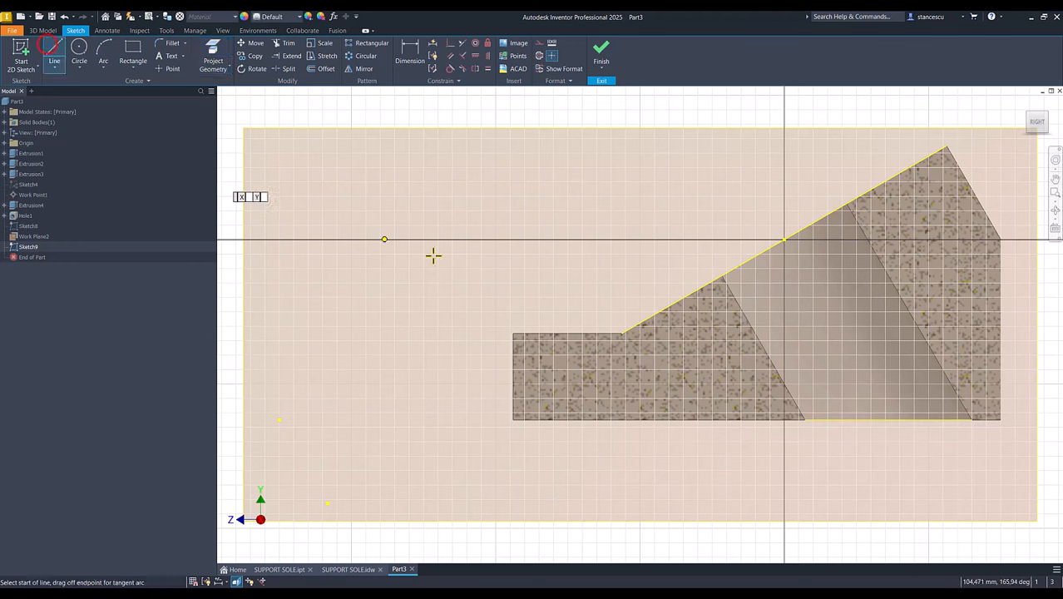
{"action": "left_click", "coordinate": [784, 240]}
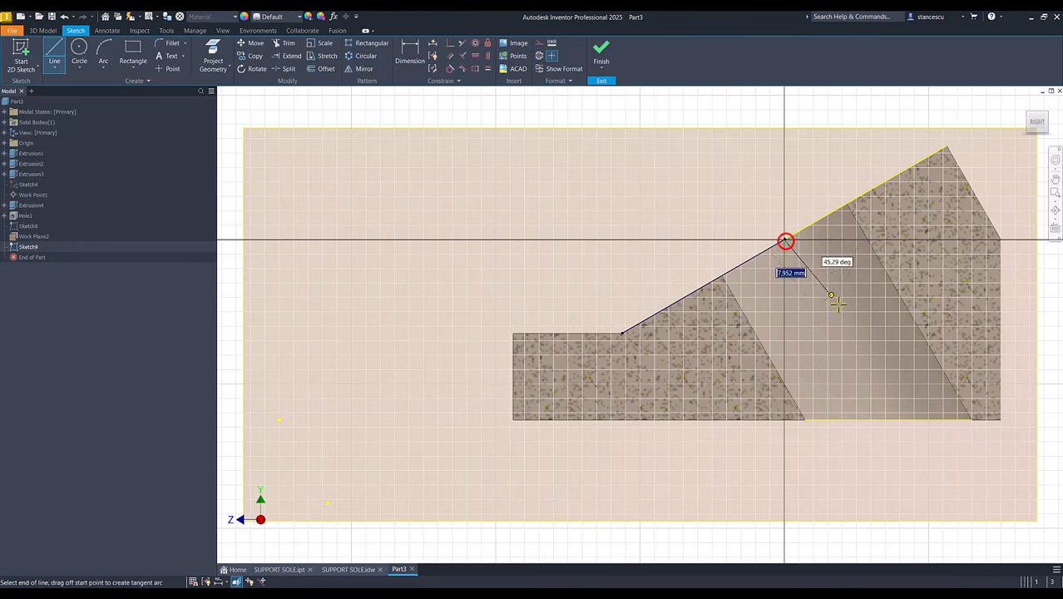
{"action": "double_click", "coordinate": [888, 420]}
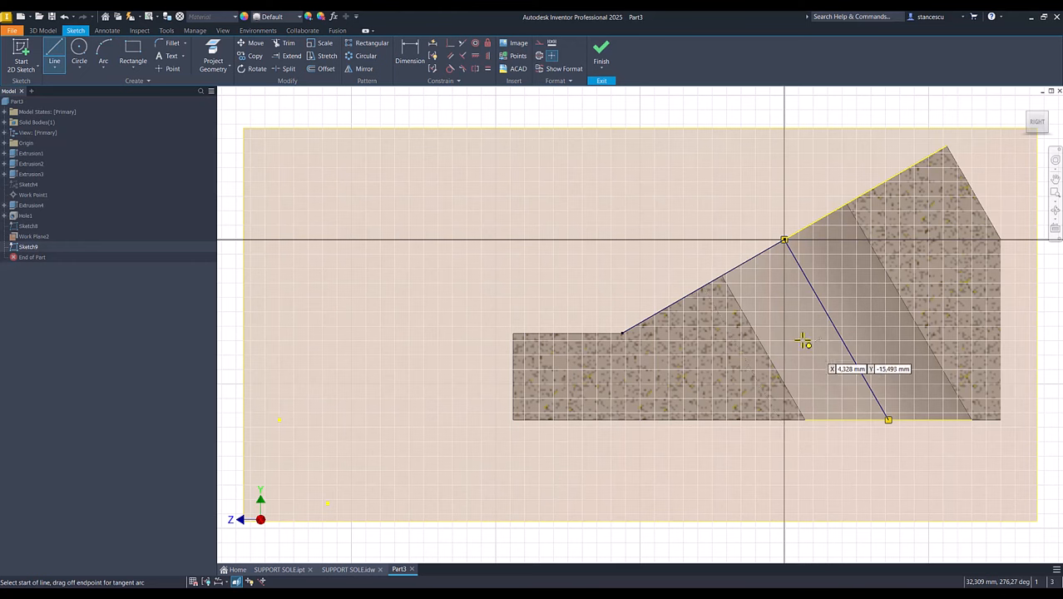
{"action": "left_click", "coordinate": [722, 275]}
{"action": "double_click", "coordinate": [805, 420]}
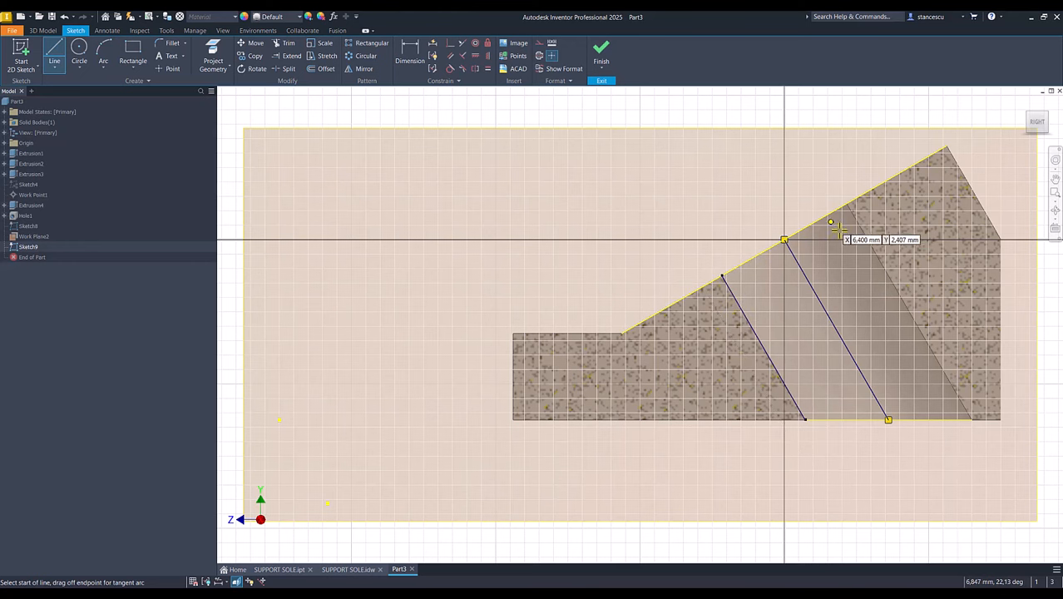
{"action": "key", "text": "ctrl+z"}
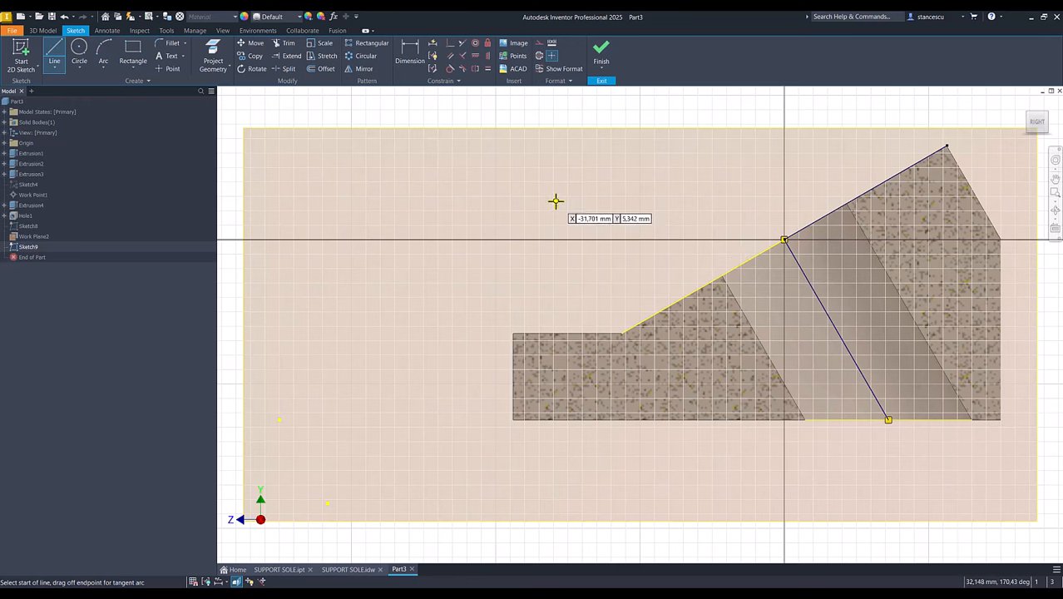
{"action": "key", "text": "Escape"}
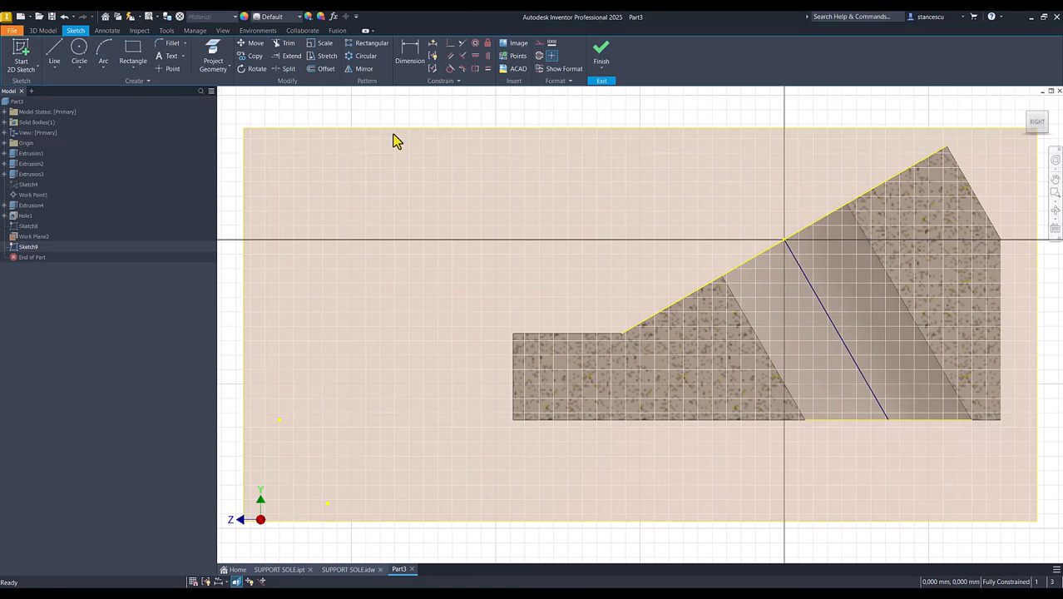
- Draw a circle above the sloped edge and make its centre coincident with the hole's axis line
{"action": "left_click", "coordinate": [79, 51]}
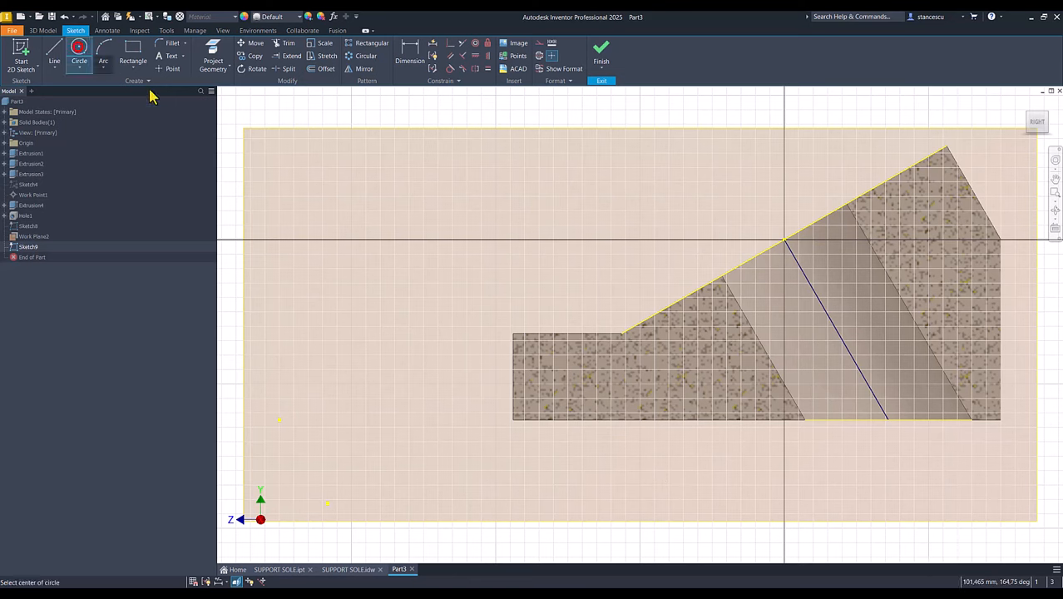
{"action": "left_click", "coordinate": [695, 114]}
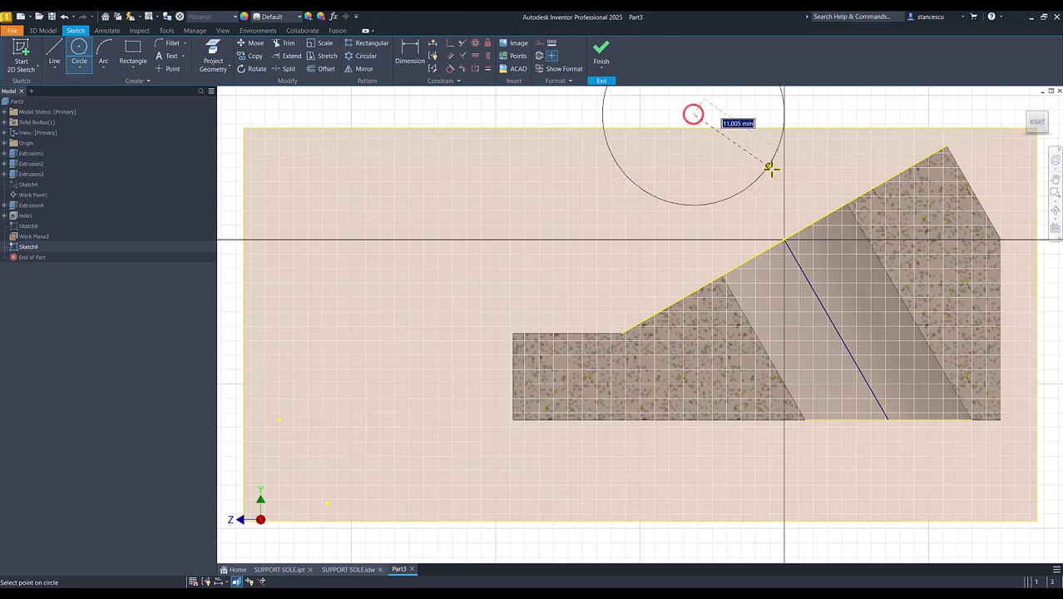
{"action": "left_click", "coordinate": [810, 198]}
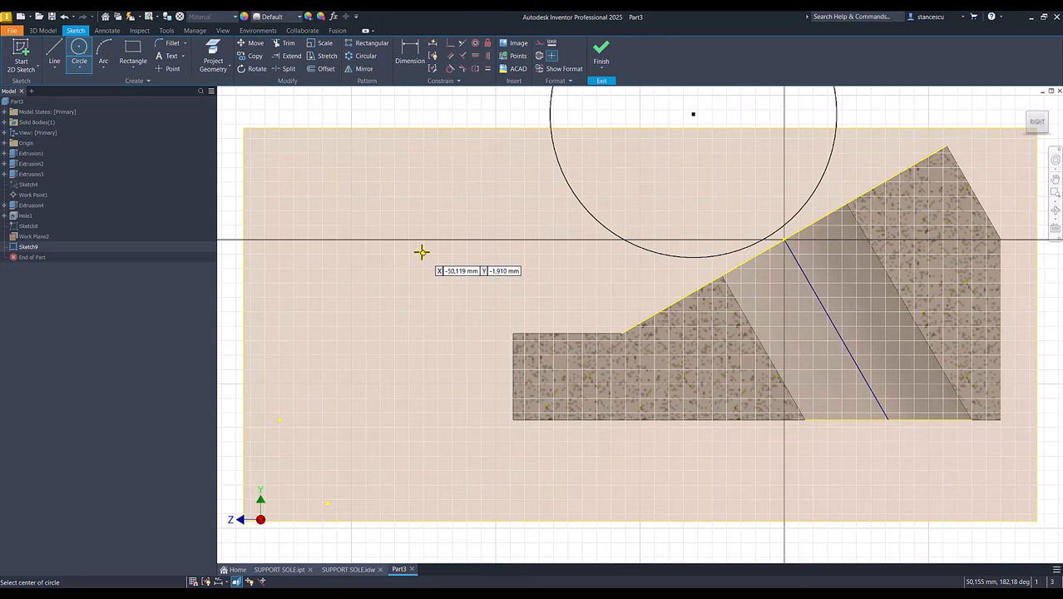
{"action": "left_click", "coordinate": [450, 43]}
{"action": "left_click", "coordinate": [694, 115]}
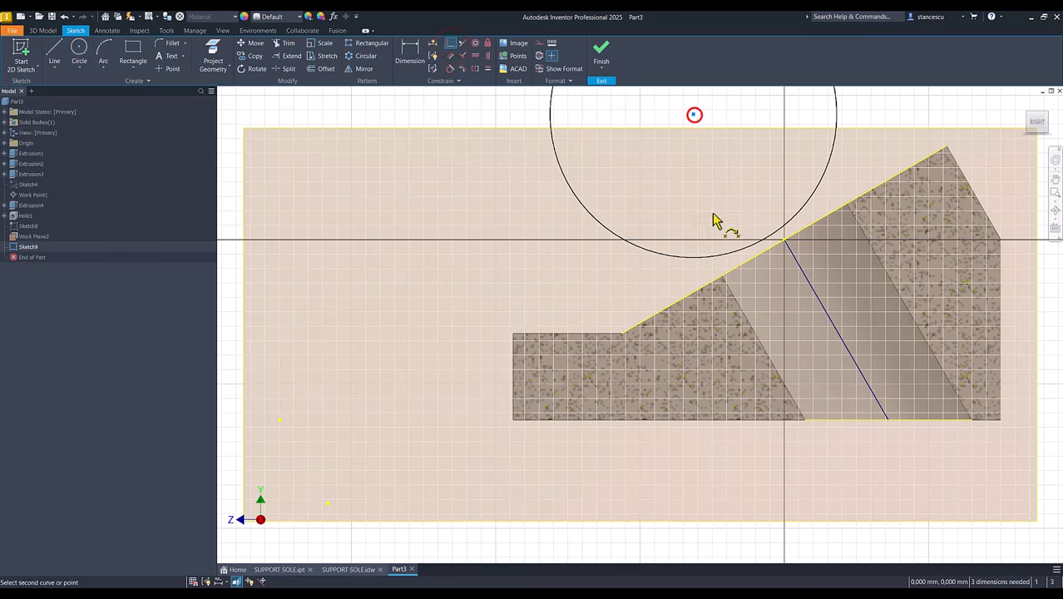
{"action": "left_click", "coordinate": [806, 277]}
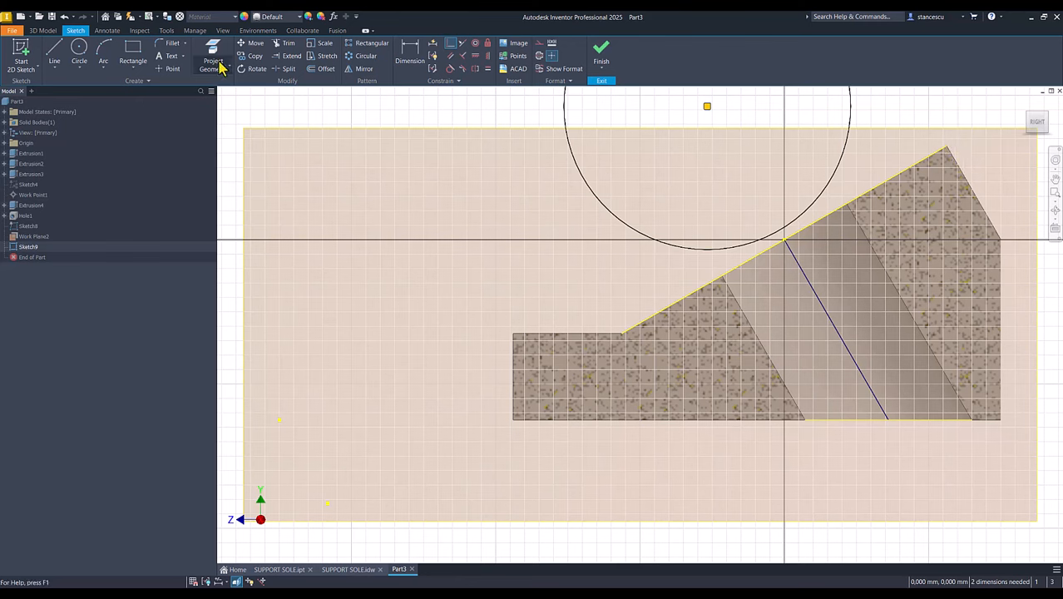
- Place a sketch point at the sloped edge's upper end and make the circle coincident with it
{"action": "left_click", "coordinate": [171, 70]}
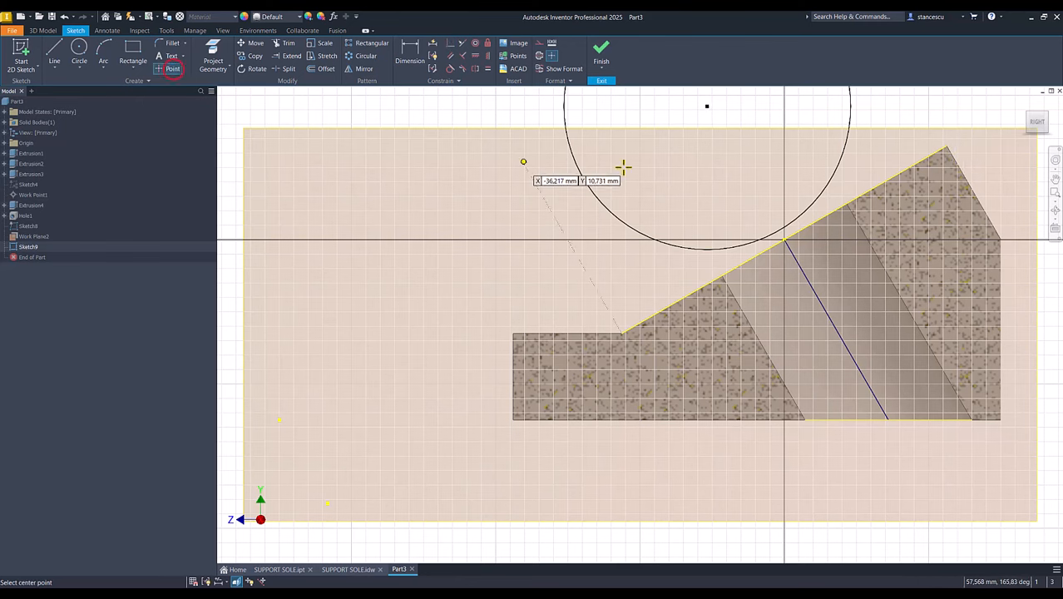
{"action": "left_click", "coordinate": [947, 146]}
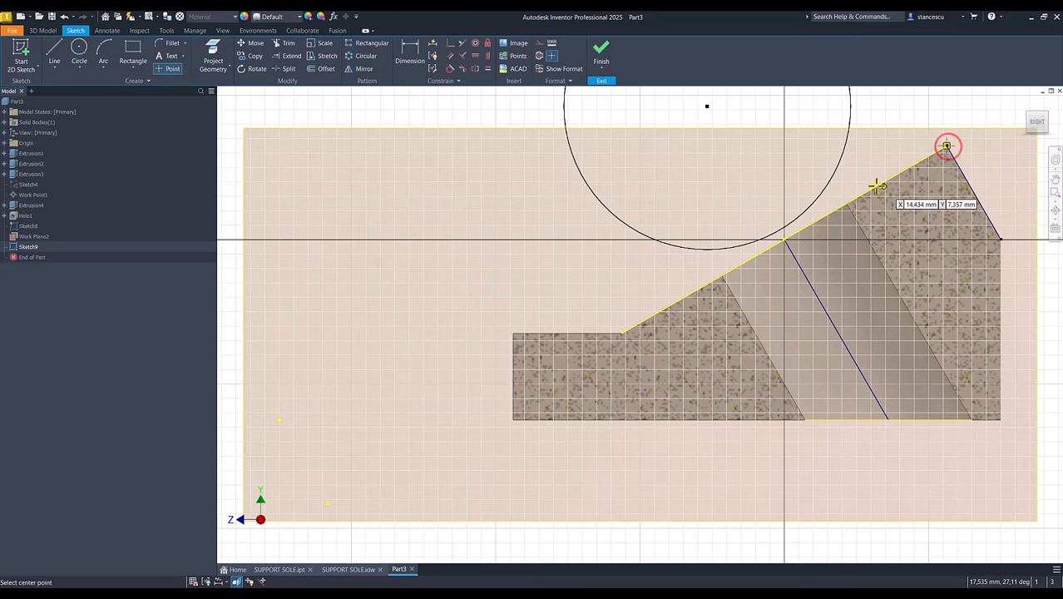
{"action": "left_click", "coordinate": [449, 45]}
{"action": "left_click", "coordinate": [845, 139]}
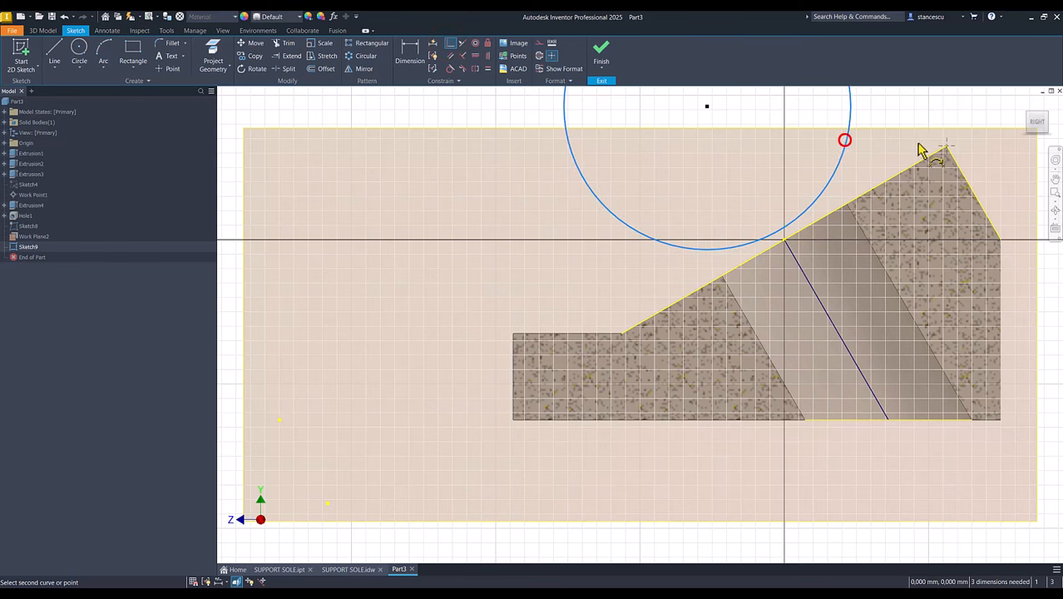
{"action": "left_click", "coordinate": [946, 147]}
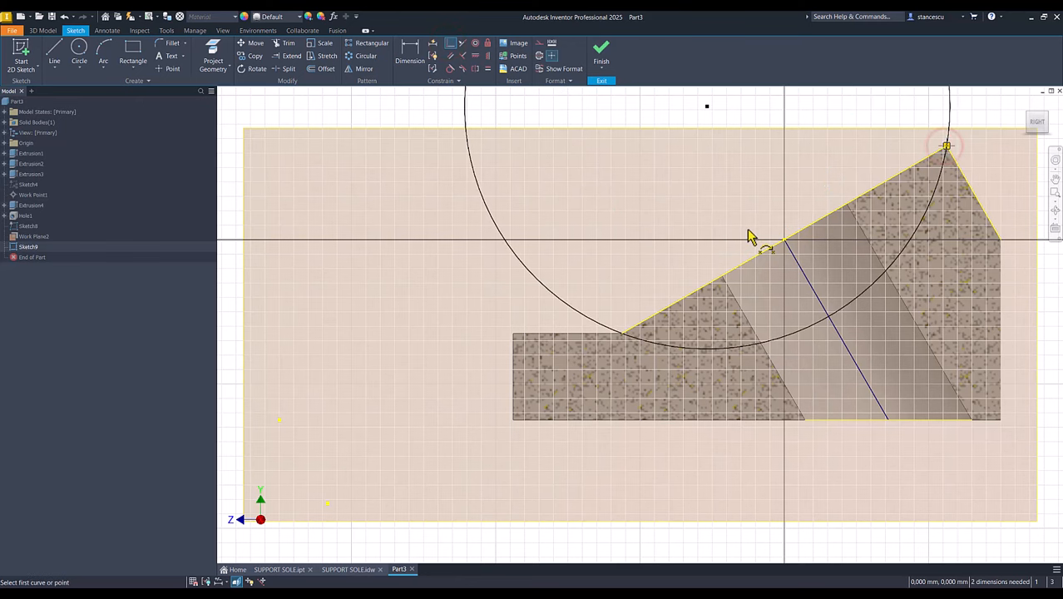
- Dimension the distance from the circle's centre to the sloped edge as 30 mm
{"action": "key", "text": "Num_Lock"}
{"action": "scroll", "coordinate": [732, 241], "scroll_direction": "down", "scroll_amount": 1}
{"action": "scroll", "coordinate": [637, 267], "scroll_direction": "down", "scroll_amount": 1}
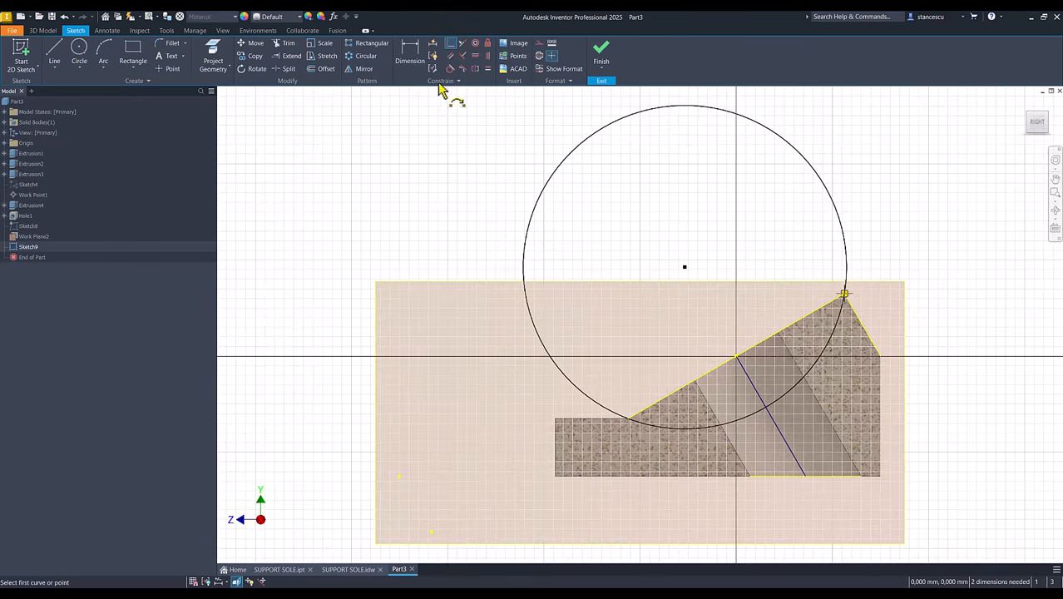
{"action": "left_click", "coordinate": [406, 50]}
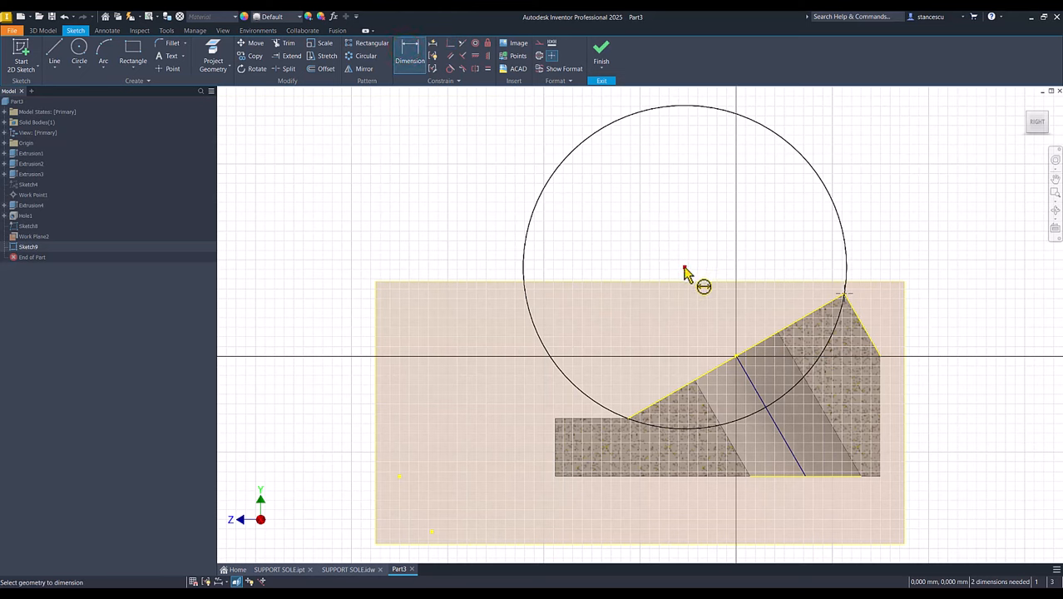
{"action": "left_click", "coordinate": [790, 327]}
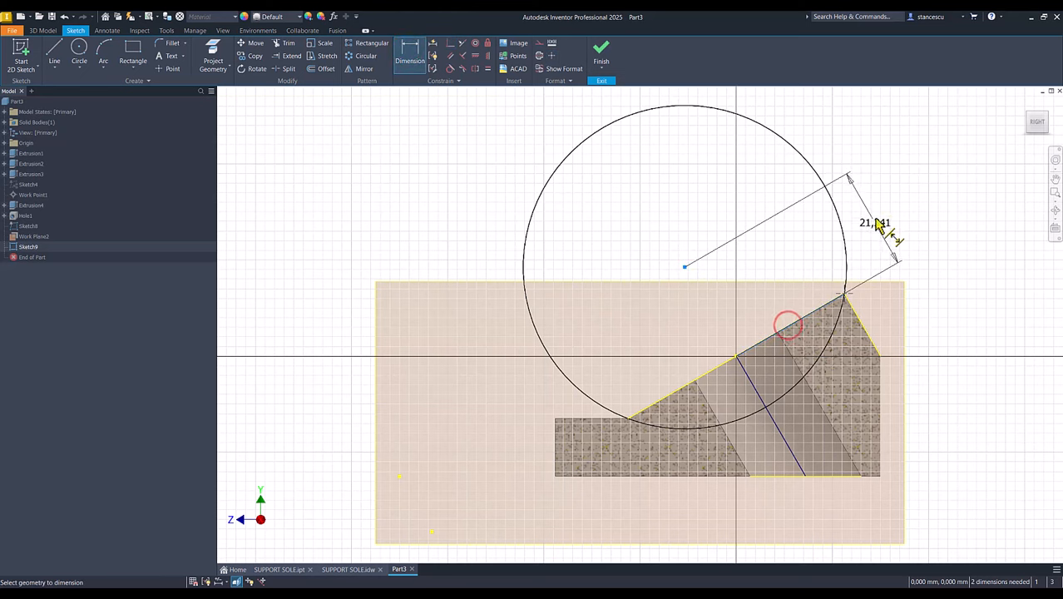
{"action": "left_click", "coordinate": [875, 216]}
{"action": "type", "text": "30"}
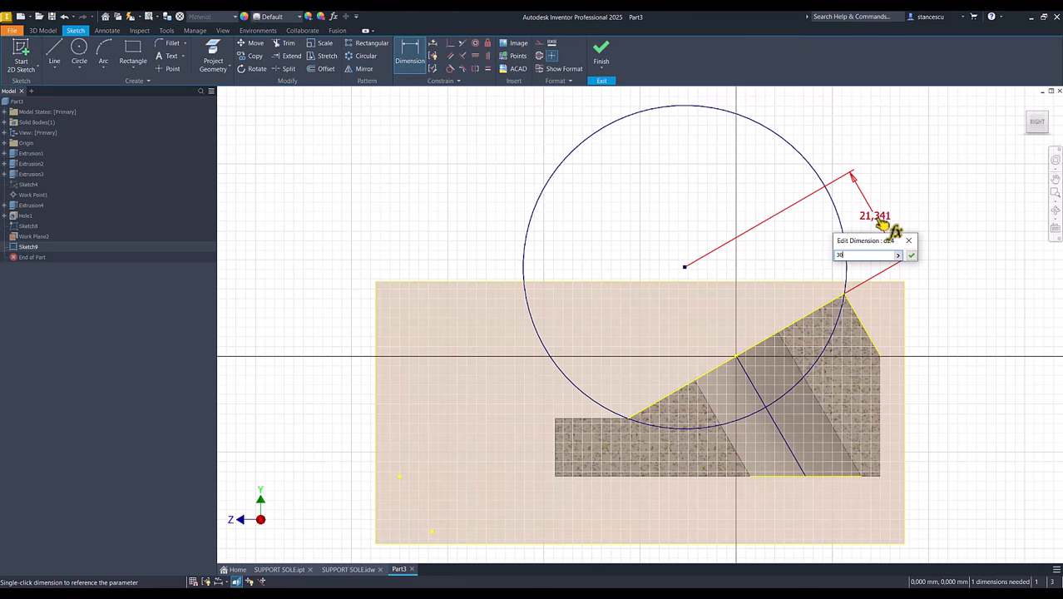
{"action": "key", "text": "Return"}
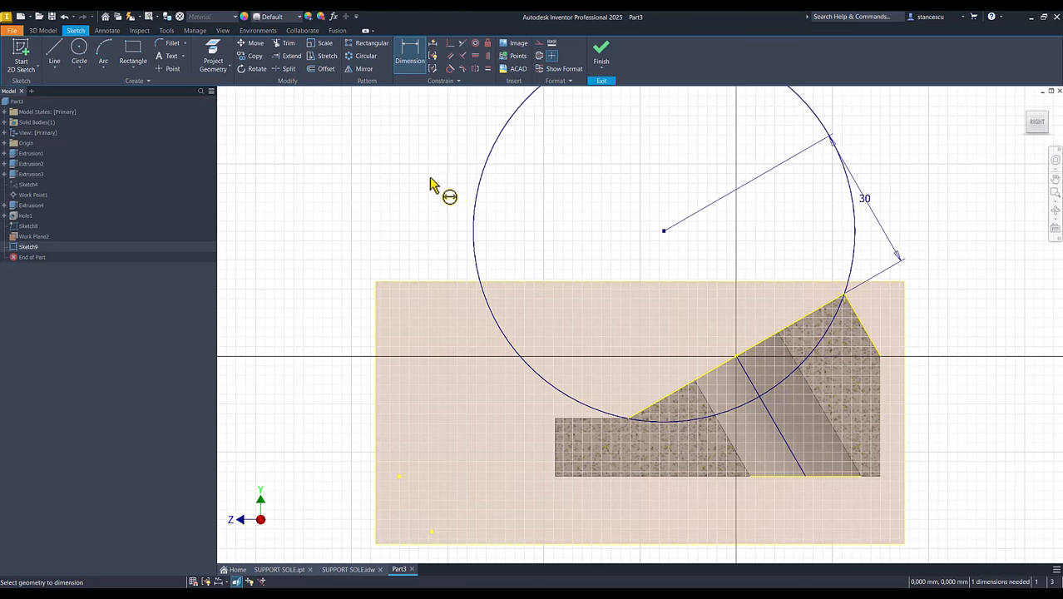
{"action": "key", "text": "Escape"}
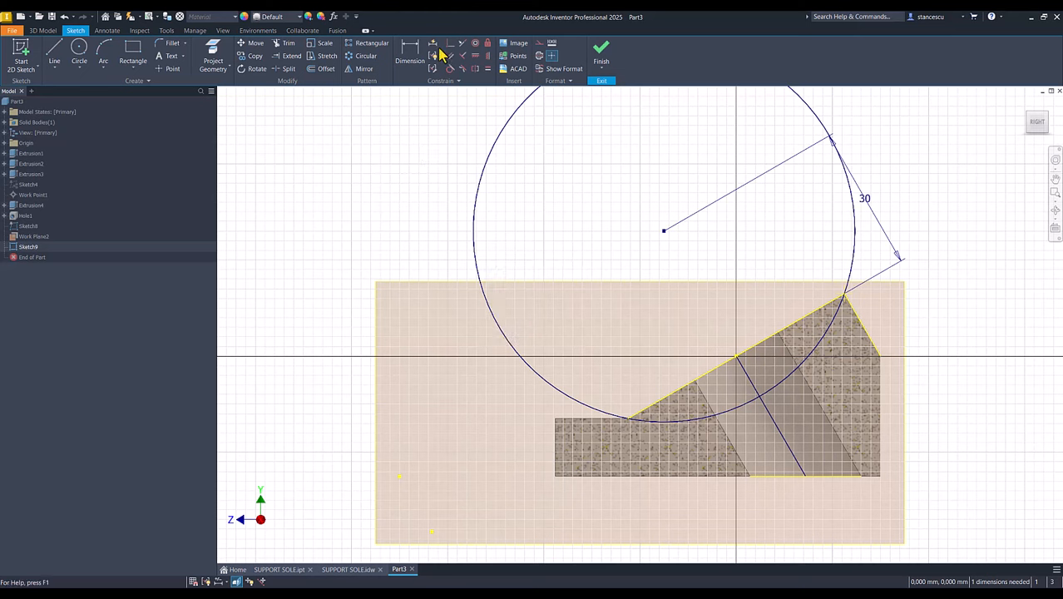
- Apply Auto Dimension to the sketch with dimensions and constraints enabled, use its Remove option and close it
{"action": "left_click", "coordinate": [433, 44]}
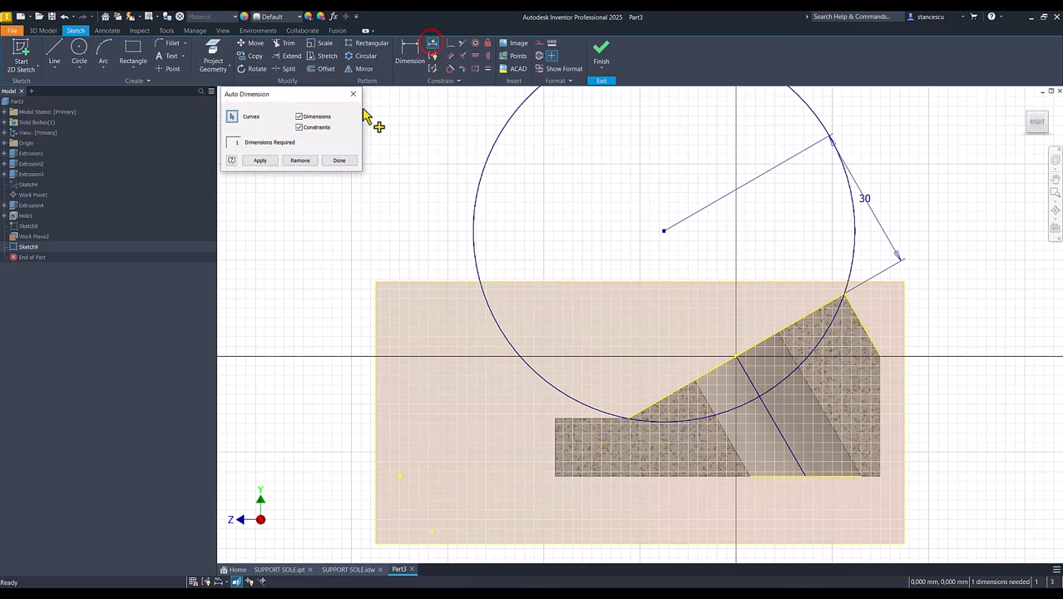
{"action": "left_click", "coordinate": [257, 161]}
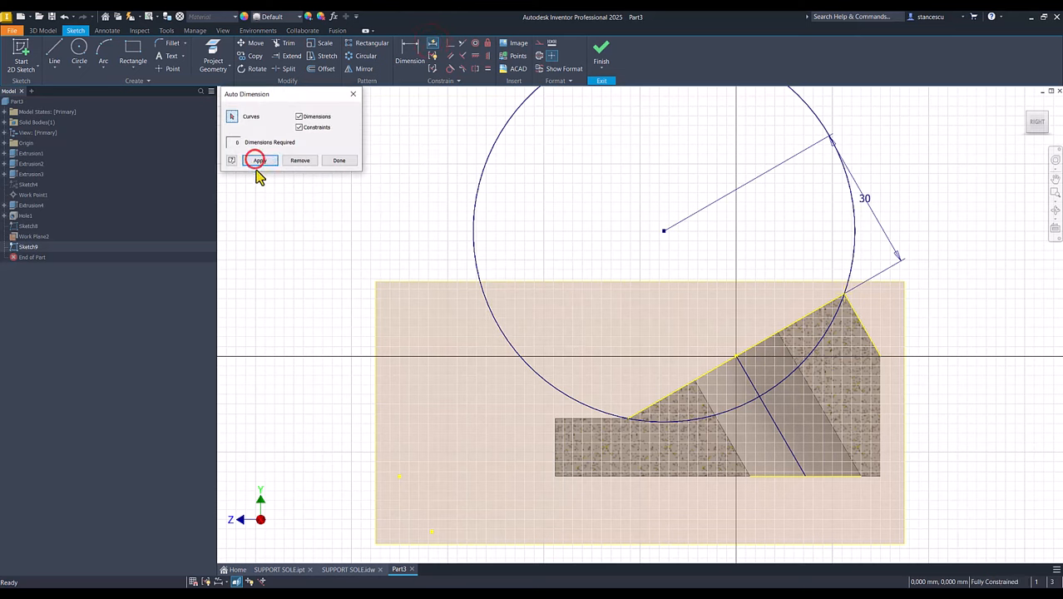
{"action": "left_click", "coordinate": [309, 169]}
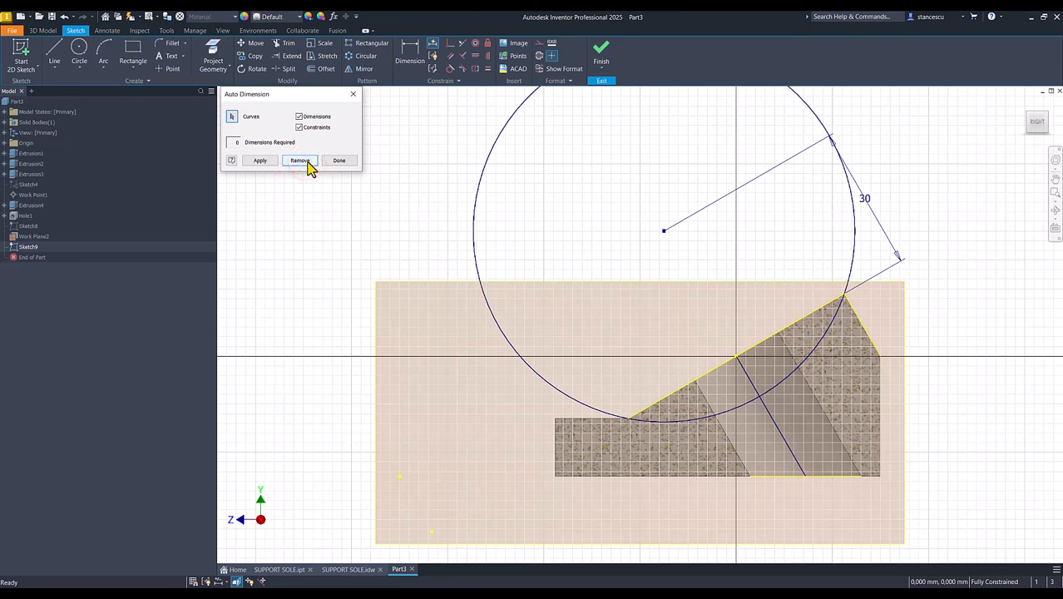
{"action": "left_click", "coordinate": [399, 218]}
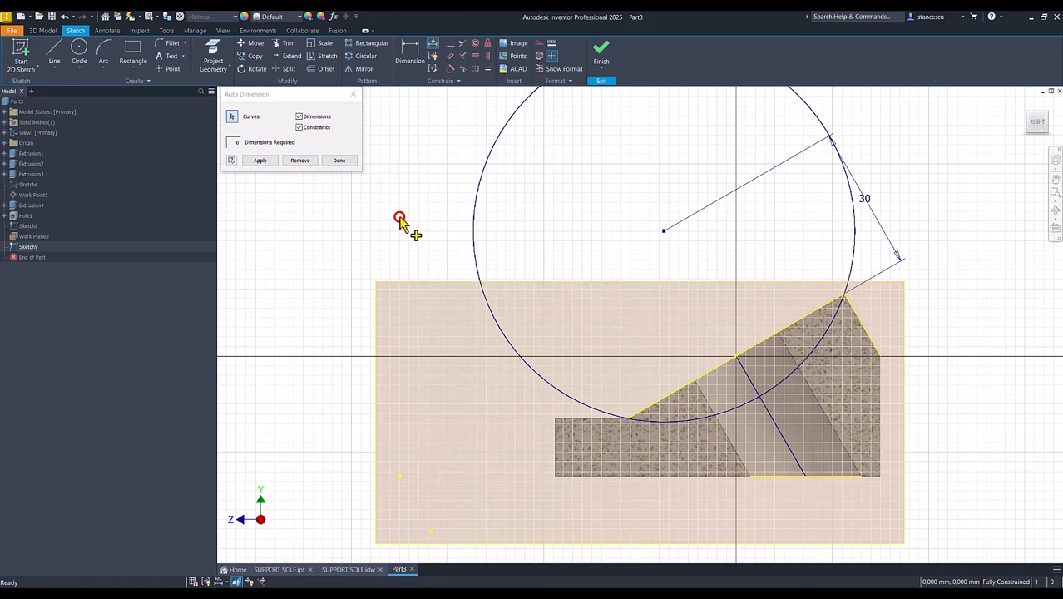
{"action": "left_click", "coordinate": [333, 162]}
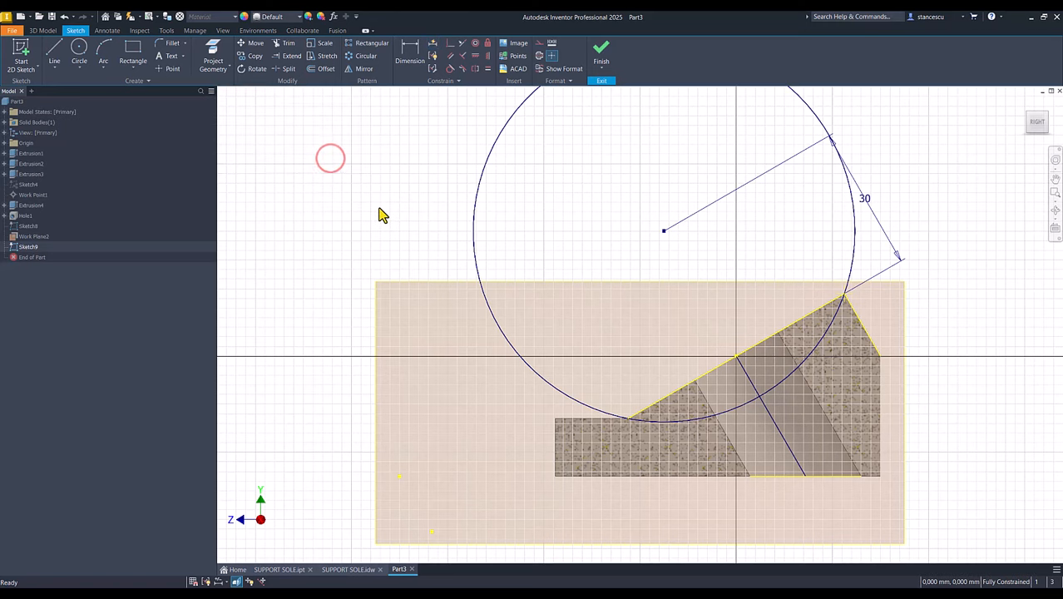
- Draw a diameter line through the circle's centre along the hole's axis, ending on the circle at both sides
{"action": "scroll", "coordinate": [376, 218], "scroll_direction": "up", "scroll_amount": 3}
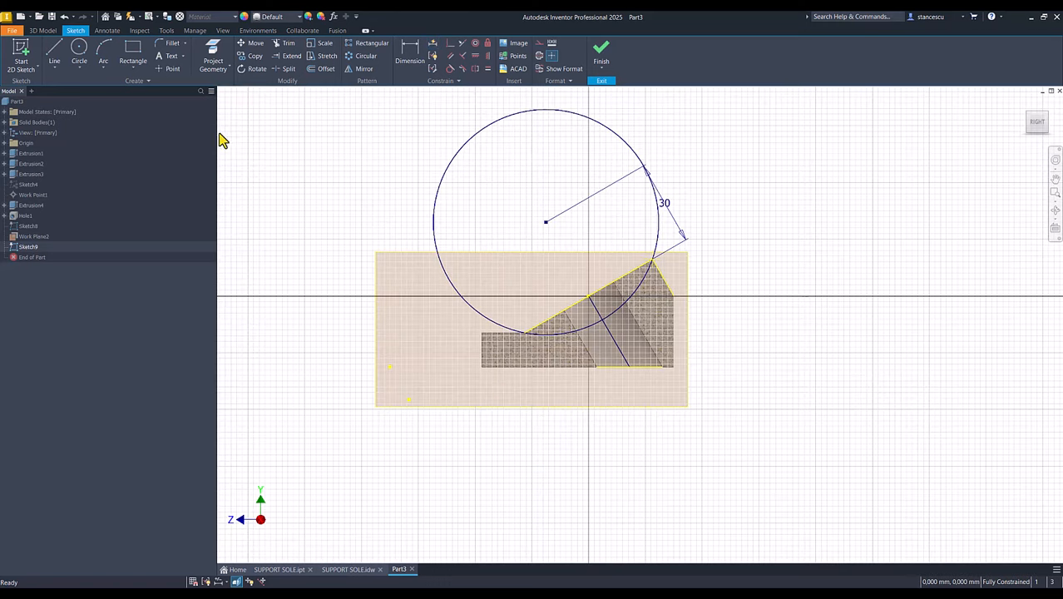
{"action": "left_click", "coordinate": [55, 52]}
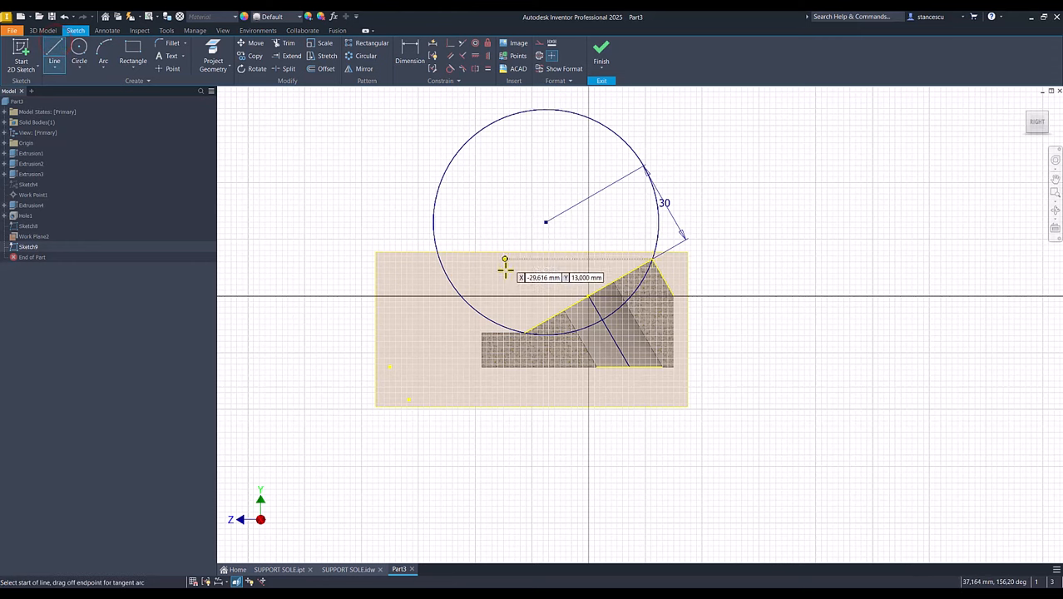
{"action": "left_click", "coordinate": [597, 310]}
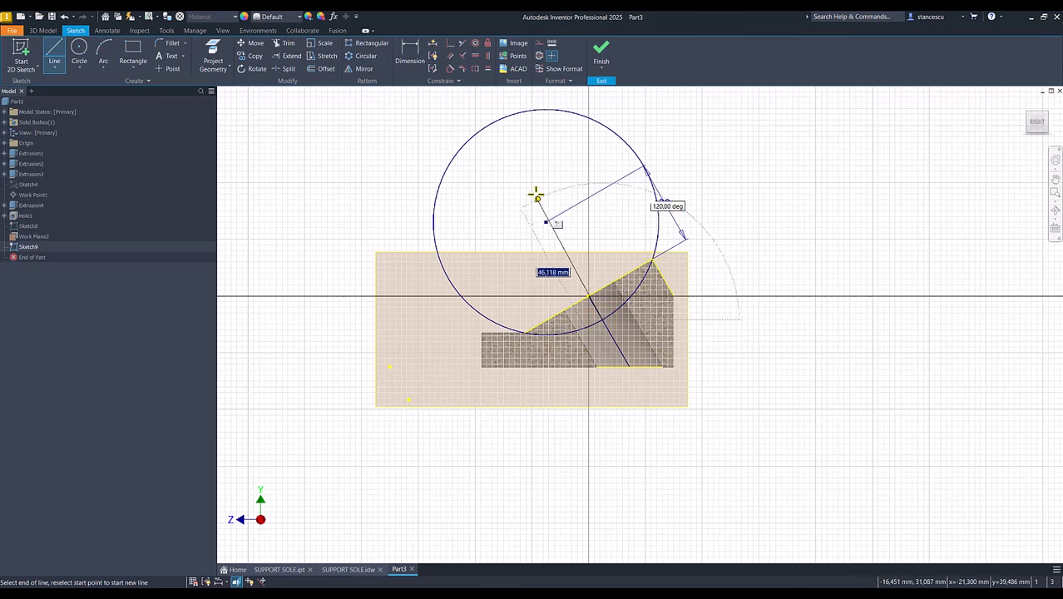
{"action": "left_click", "coordinate": [489, 125]}
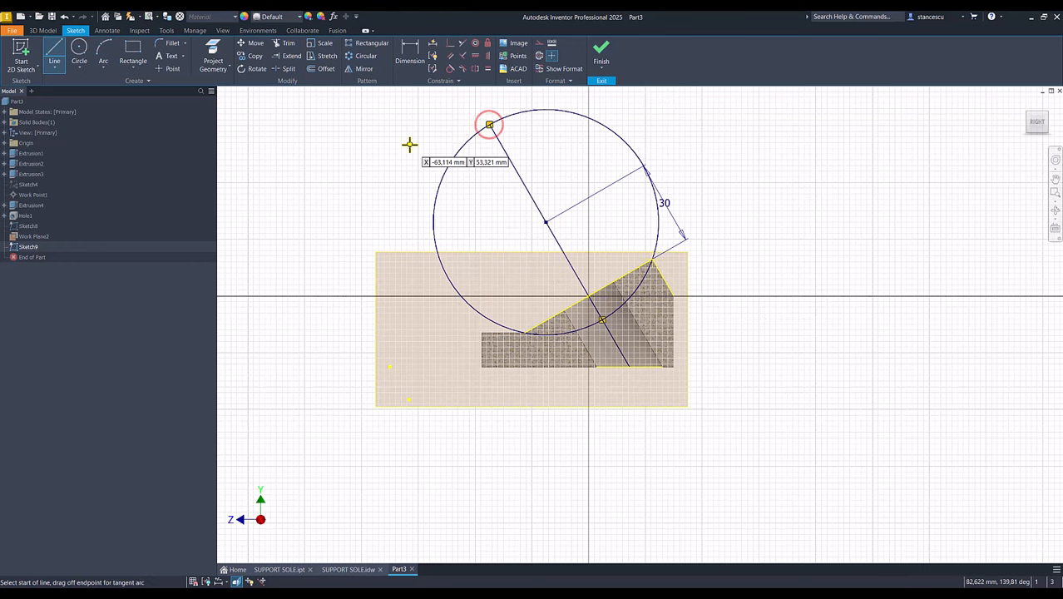
{"action": "key", "text": "Escape"}
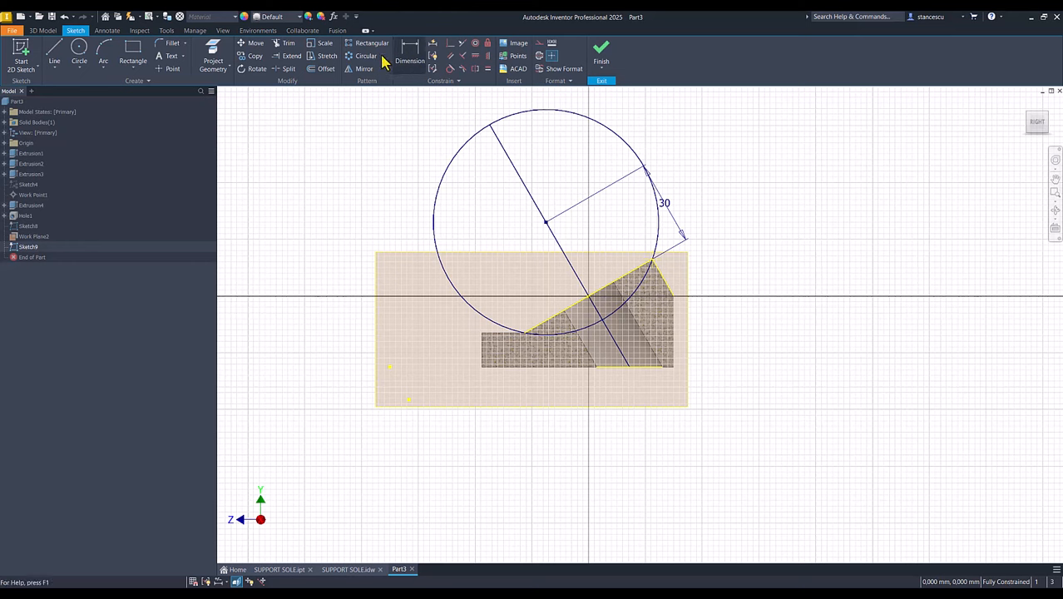
- Trim the circle at the diameter line, keeping only the semicircle that passes through the sloped edge's upper end
{"action": "left_click", "coordinate": [283, 43]}
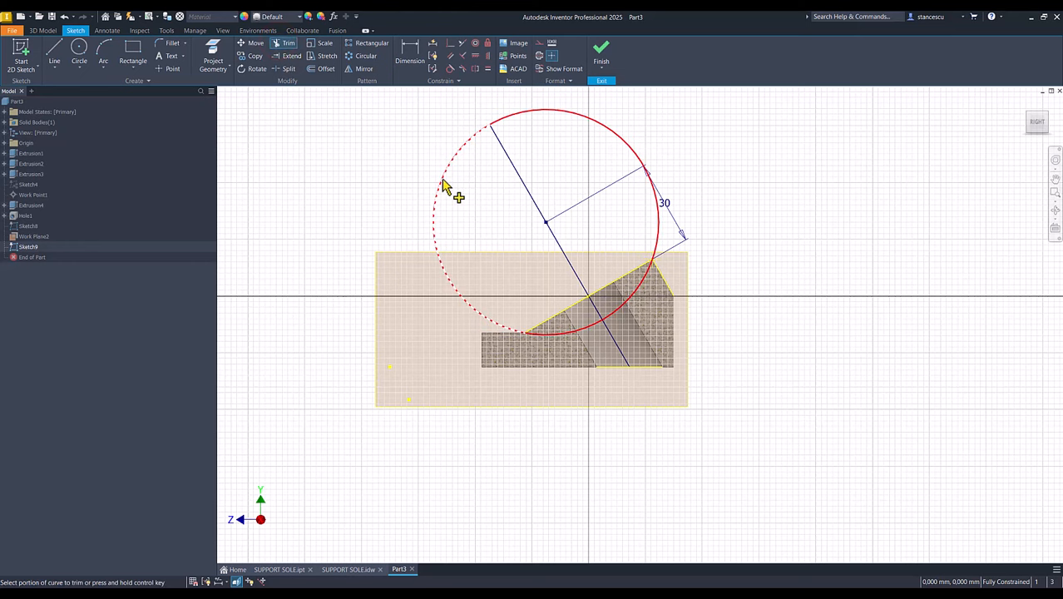
{"action": "left_click", "coordinate": [442, 180]}
{"action": "left_click", "coordinate": [549, 337]}
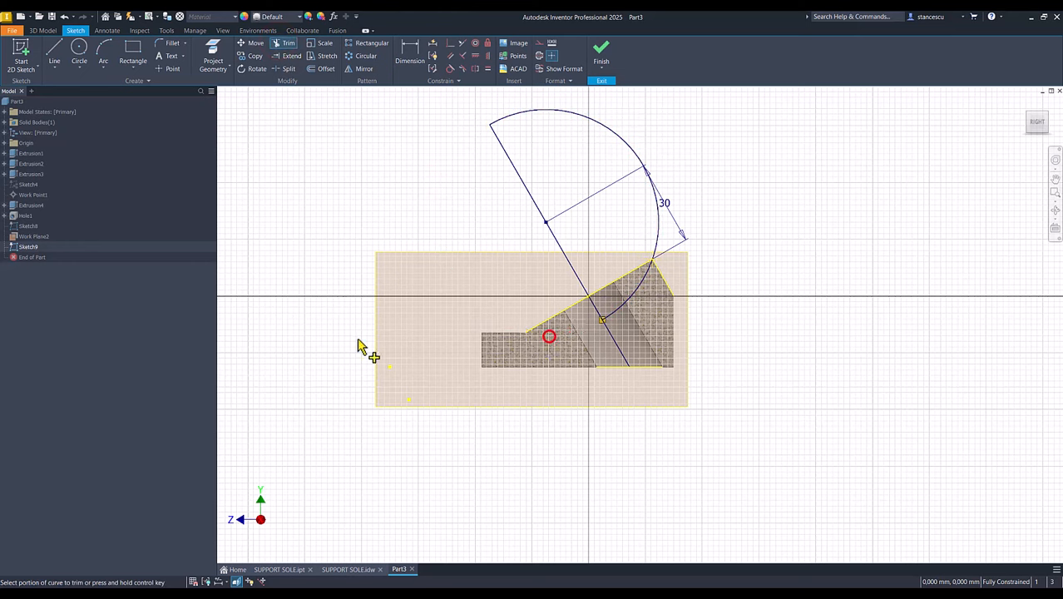
{"action": "key", "text": "Escape"}
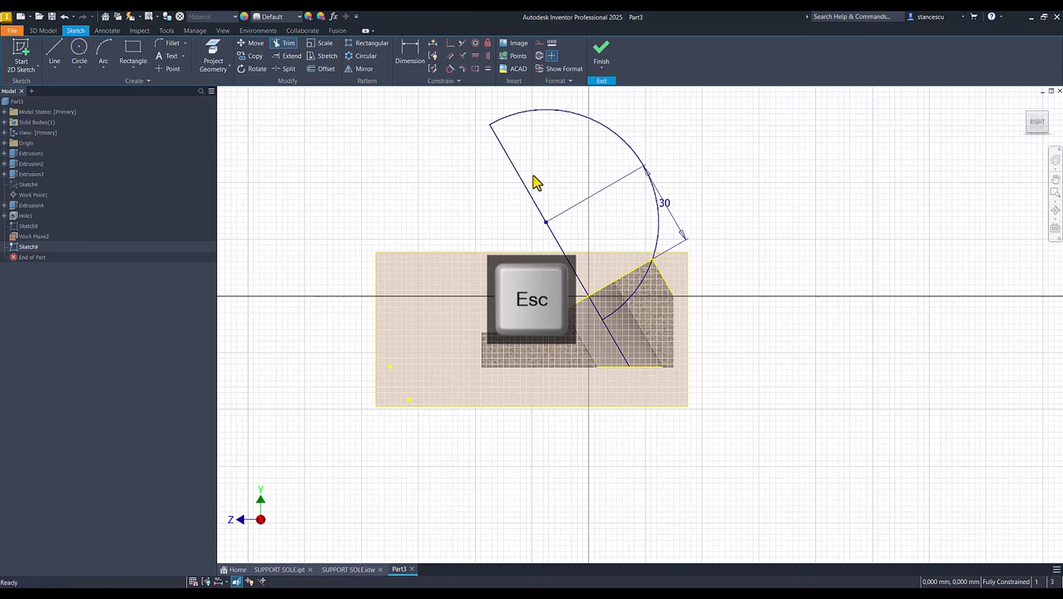
- Convert the diameter line to a centerline and move the 30 mm dimension outward, clear of the arc
{"action": "left_click", "coordinate": [533, 175]}
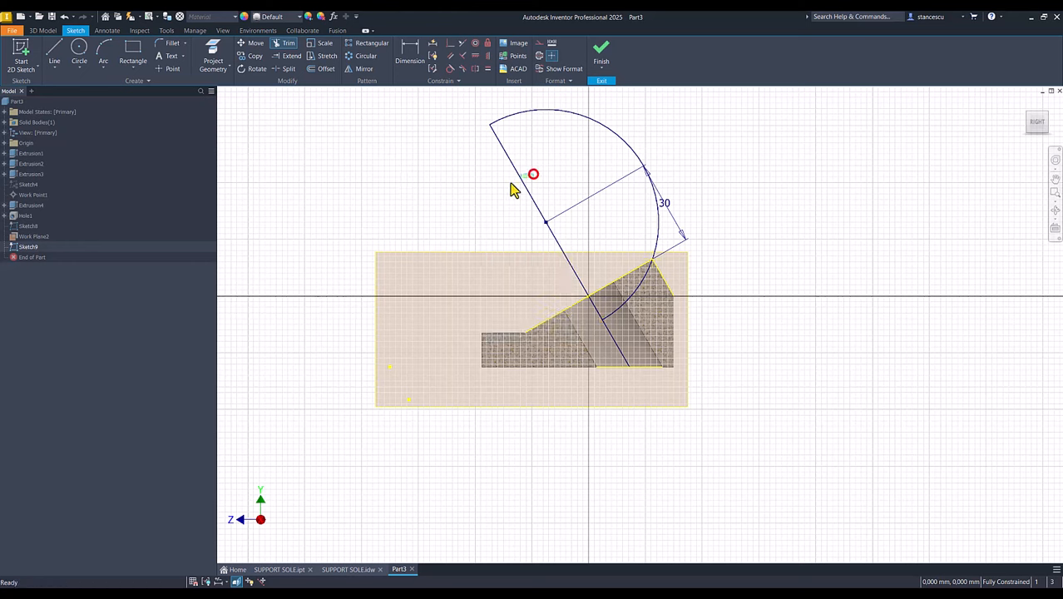
{"action": "left_click", "coordinate": [540, 55]}
{"action": "left_click", "coordinate": [755, 162]}
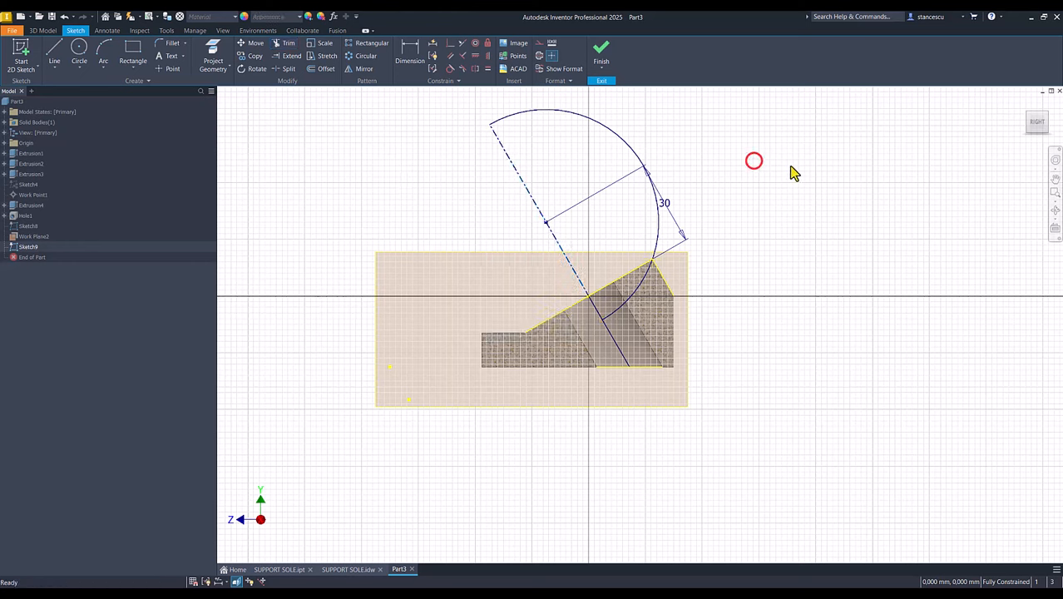
{"action": "left_click_drag", "start_coordinate": [663, 210], "coordinate": [691, 184]}
{"action": "left_click", "coordinate": [763, 180]}
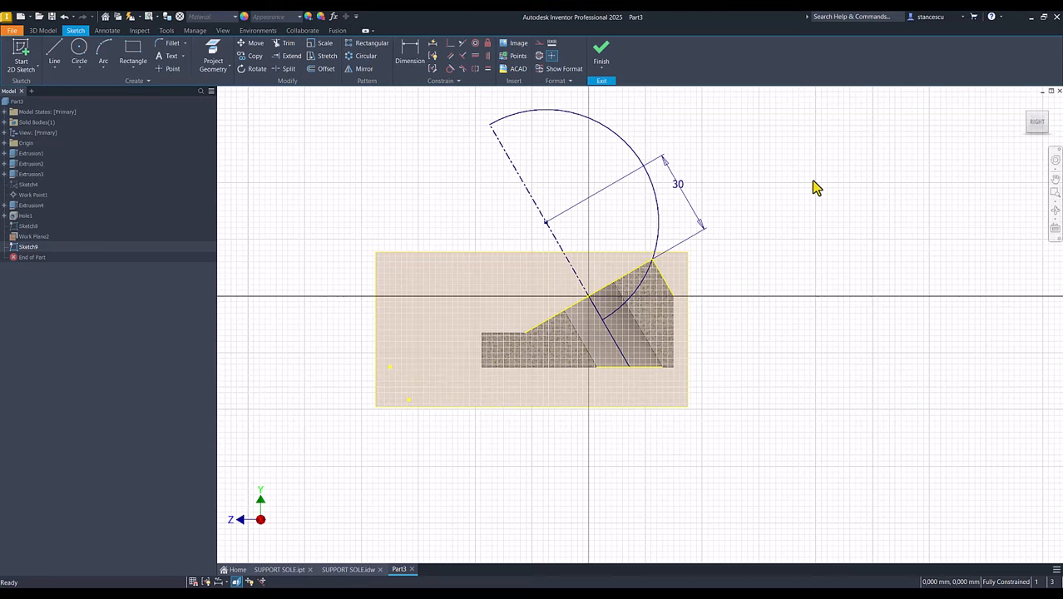
- Finish the sketch and revolve the semicircular profile 360° about the centerline as a cut into the sloped face
{"action": "key", "text": "Home"}
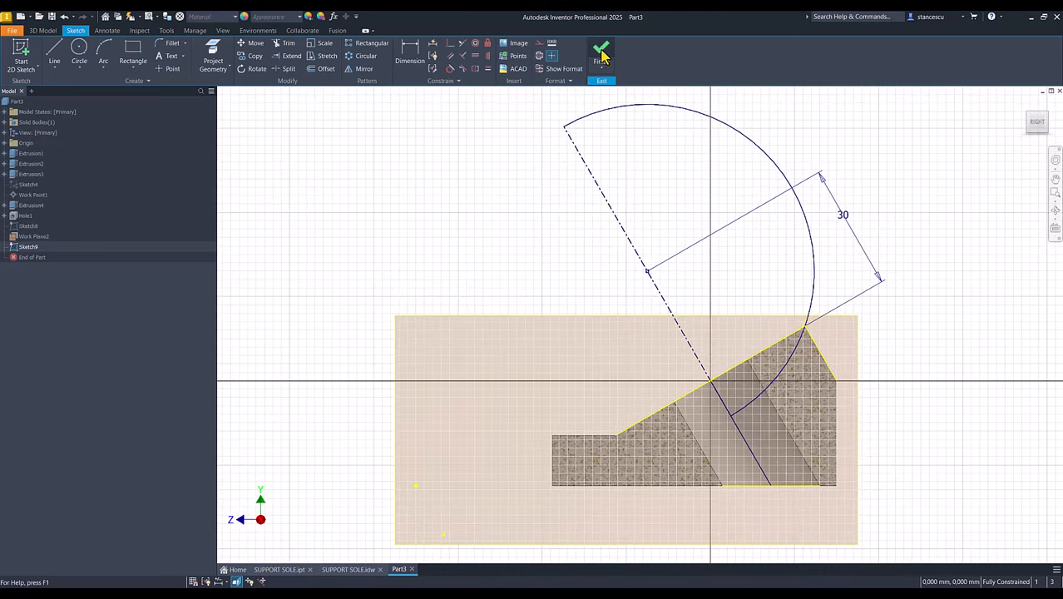
{"action": "left_click", "coordinate": [602, 56]}
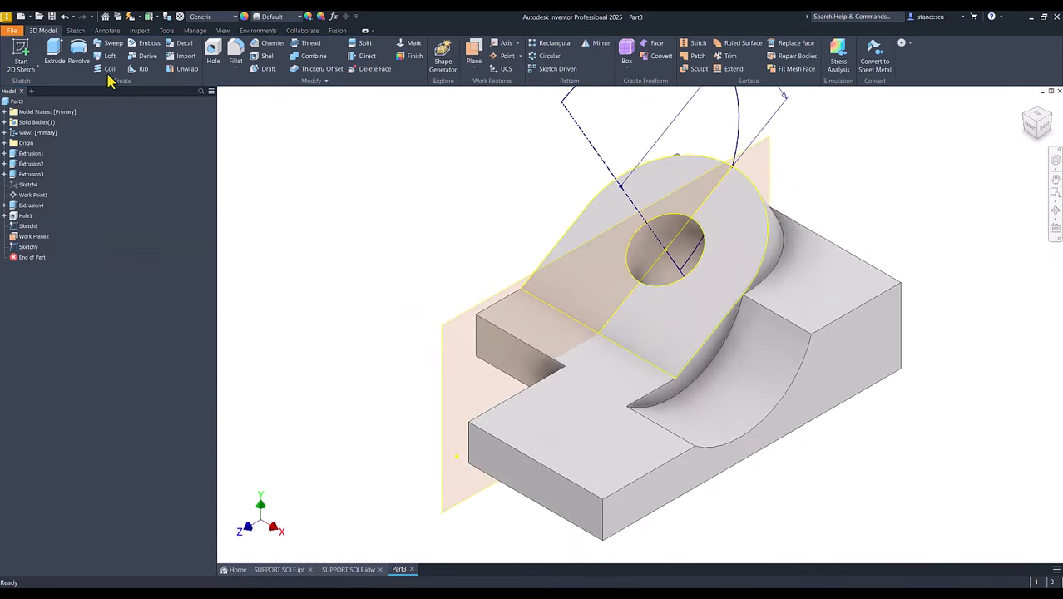
{"action": "left_click", "coordinate": [78, 53]}
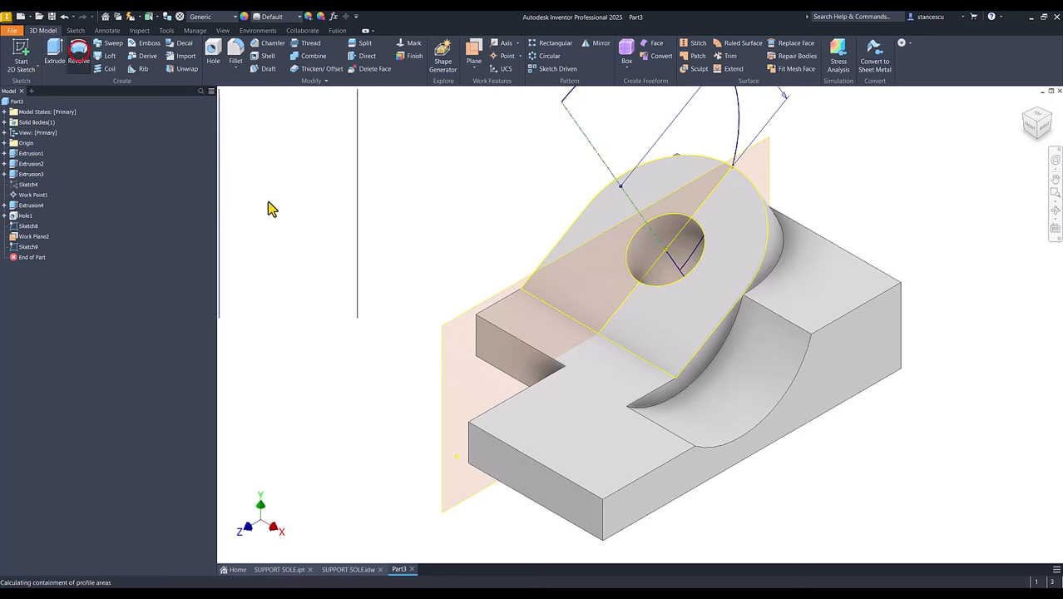
{"action": "left_click", "coordinate": [601, 158]}
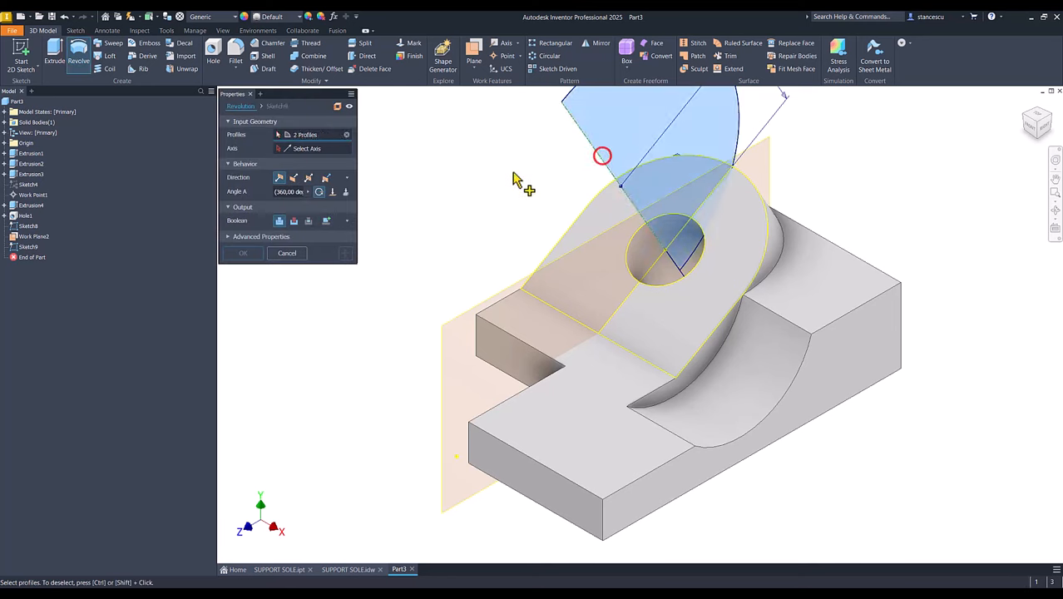
{"action": "left_click", "coordinate": [305, 149]}
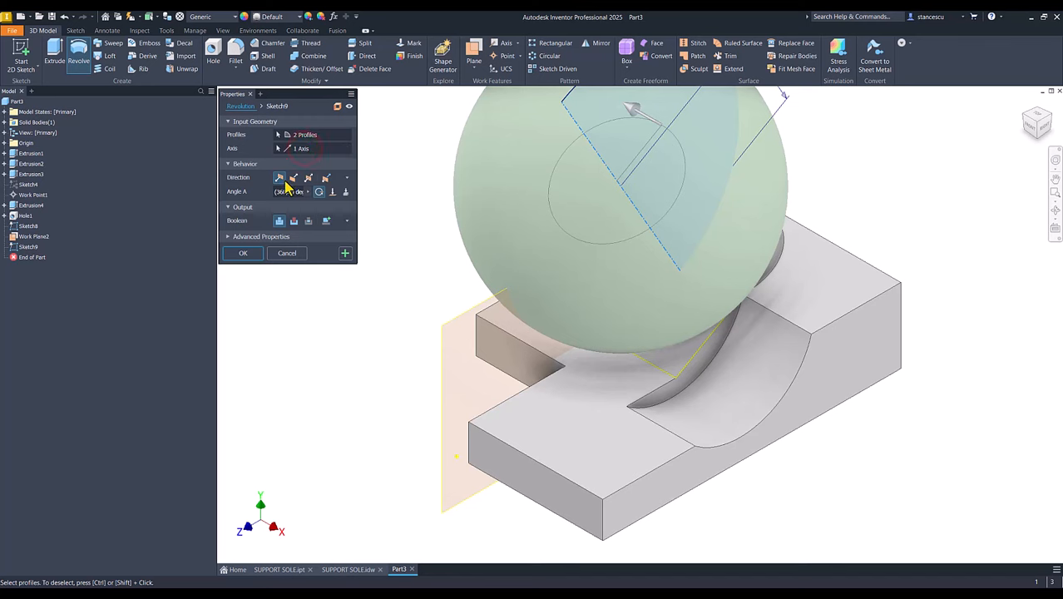
{"action": "left_click", "coordinate": [293, 223]}
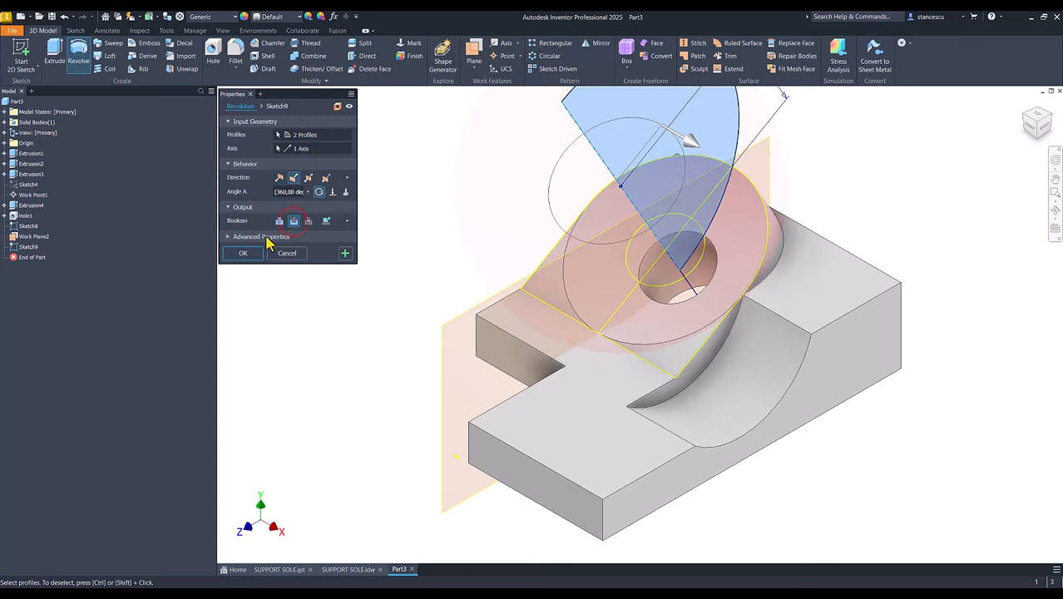
{"action": "left_click", "coordinate": [240, 254]}
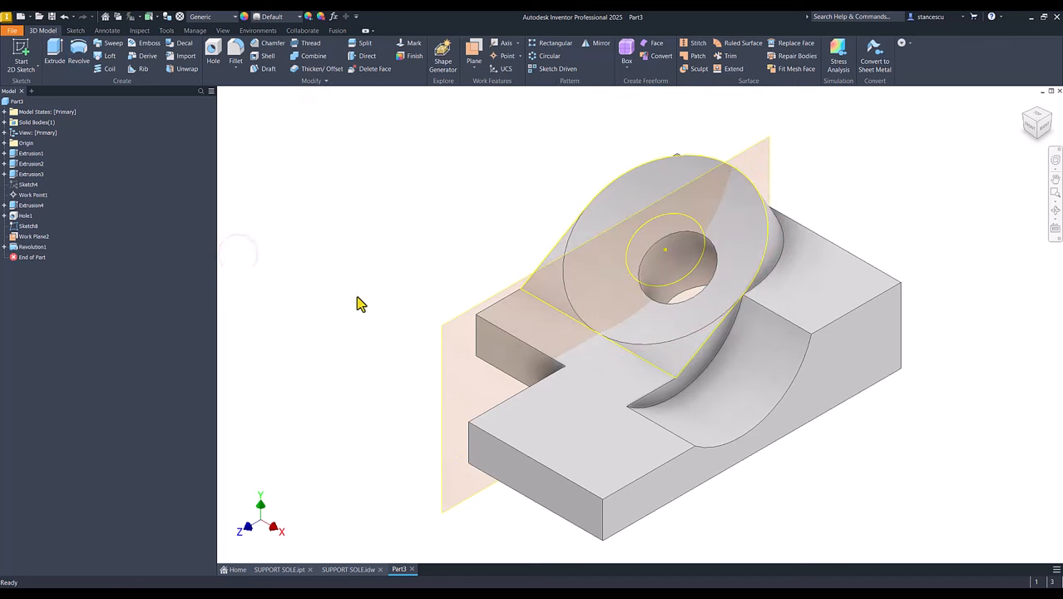
- Turn off the visibility of Sketch8 and Work Plane2, then restore the home view
{"action": "left_click", "coordinate": [27, 226]}
{"action": "key", "text": "Caps_Lock"}
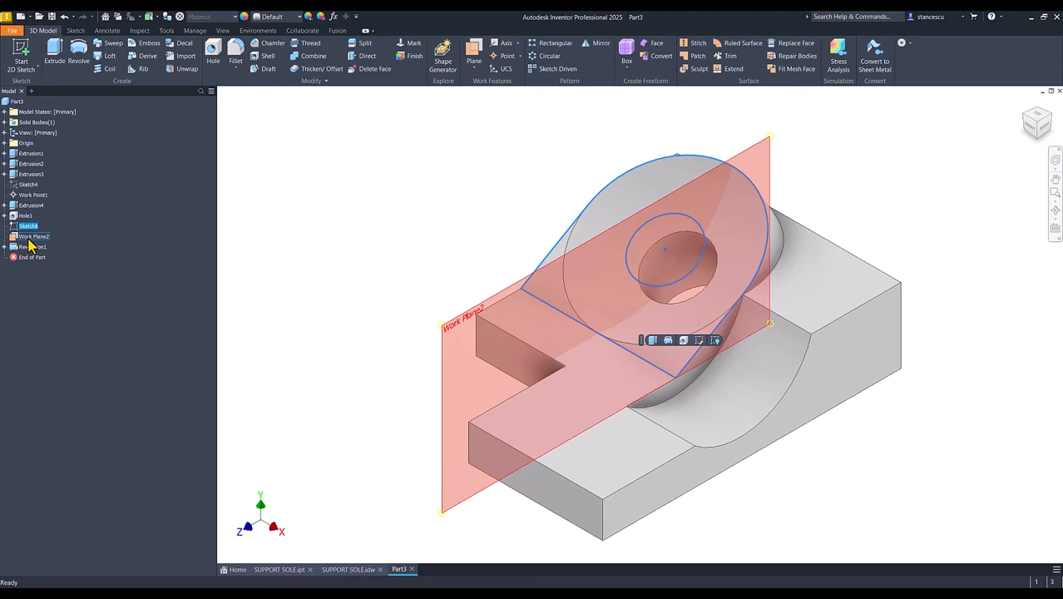
{"action": "left_click", "coordinate": [30, 237], "text": "ctrl"}
{"action": "right_click", "coordinate": [30, 238]}
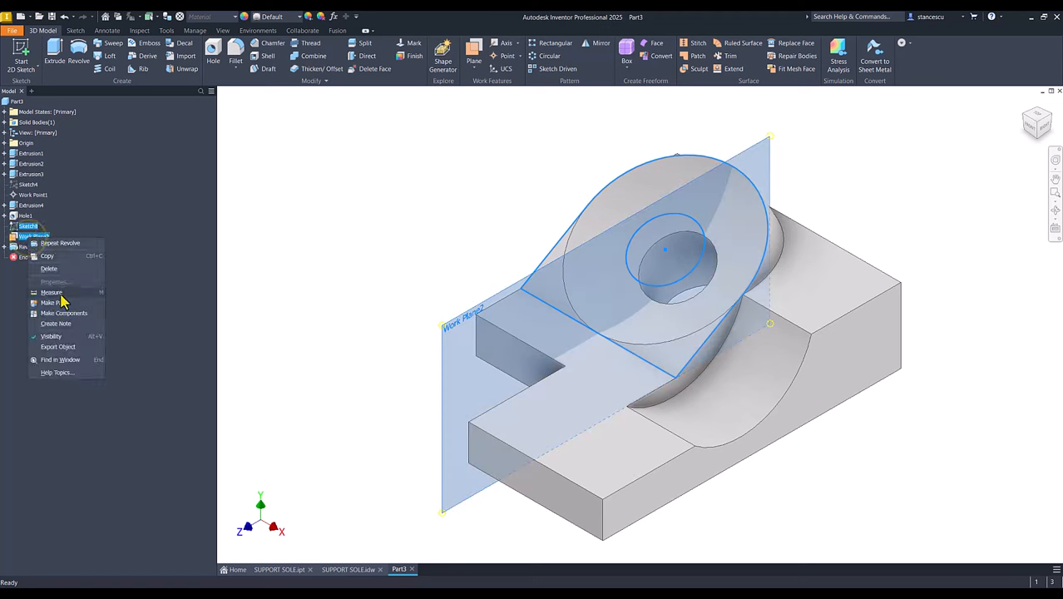
{"action": "left_click", "coordinate": [52, 338]}
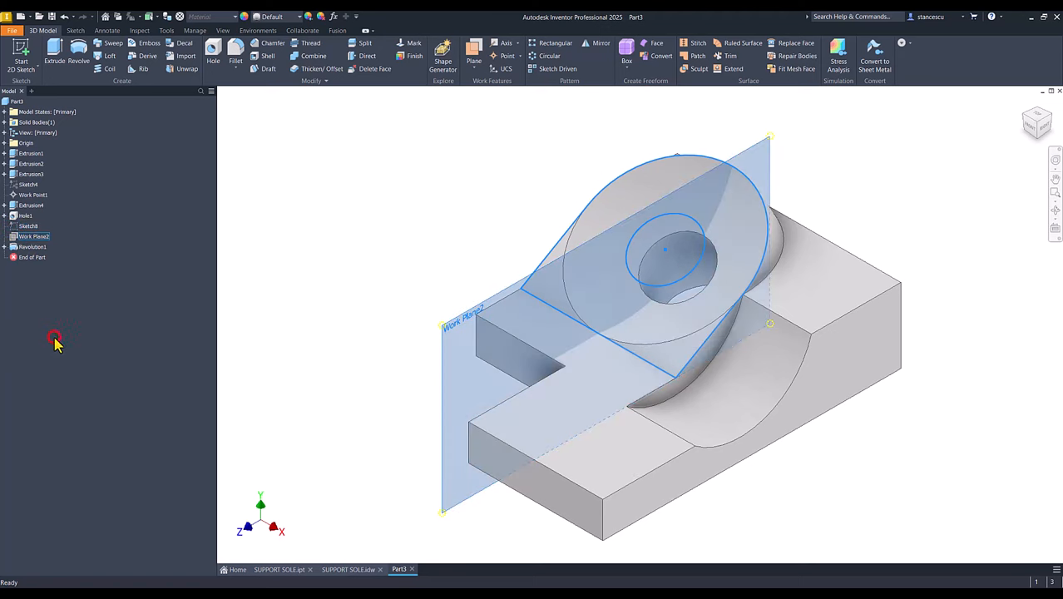
{"action": "left_click", "coordinate": [321, 225]}
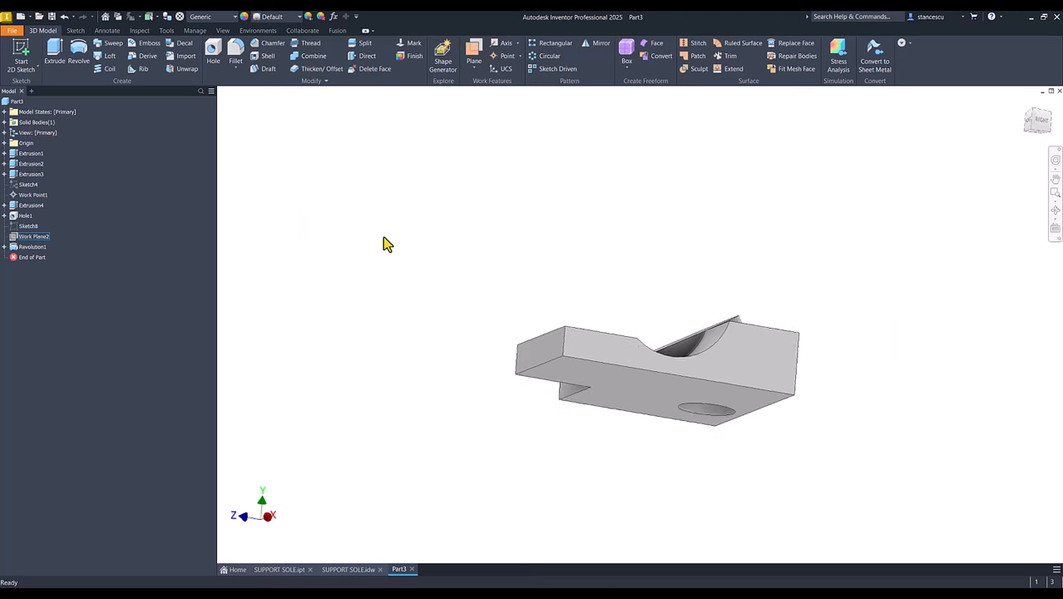
{"action": "key", "text": "F6"}
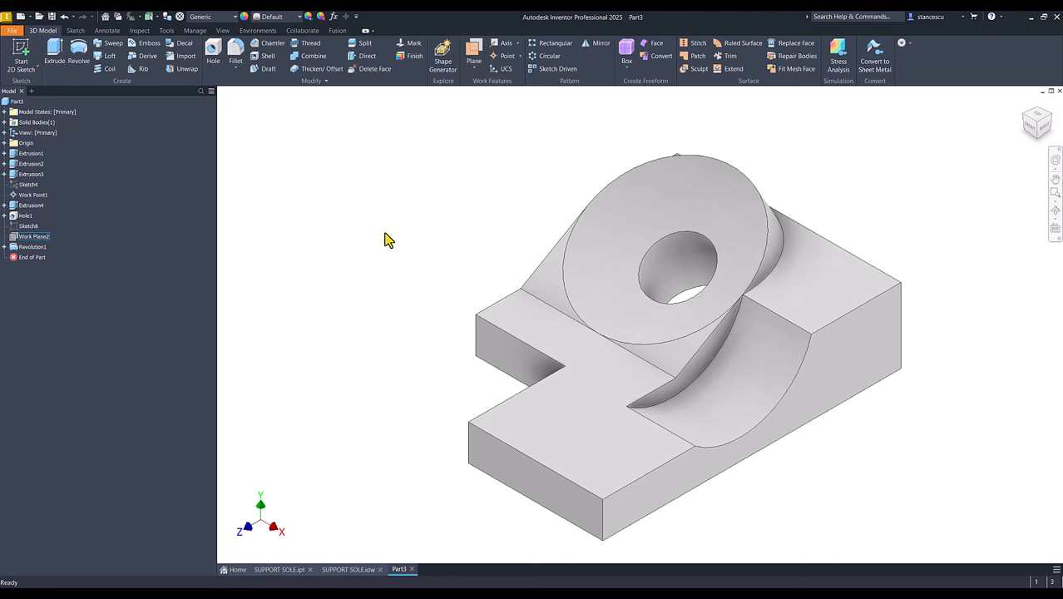
- Check the fillet note in SUPPORT SOLE.idw and fillet the part's six vertical corner edges with a 4 mm radius
{"action": "left_click", "coordinate": [344, 570]}
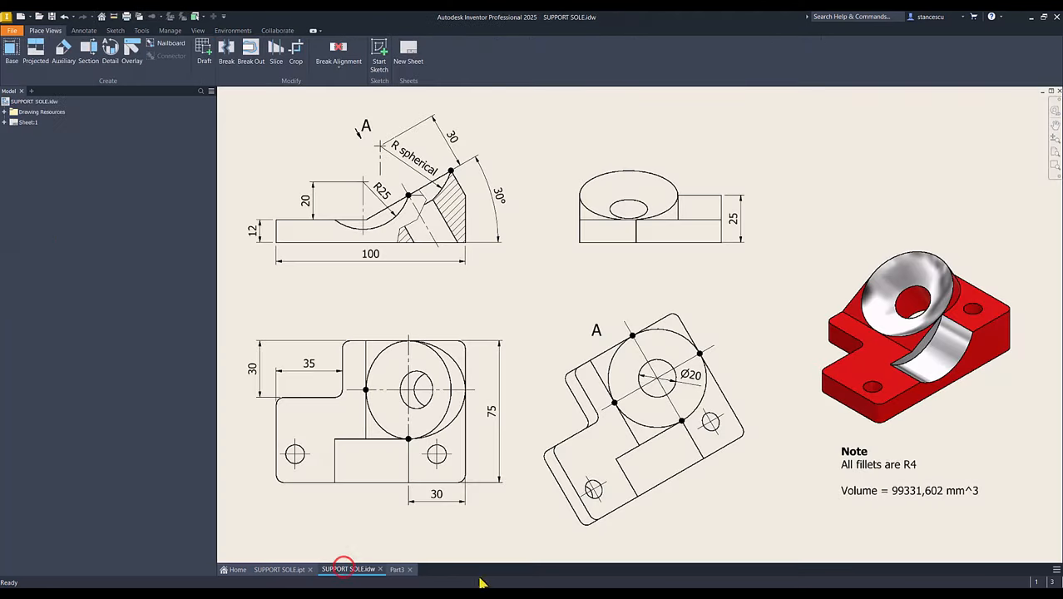
{"action": "left_click", "coordinate": [397, 569]}
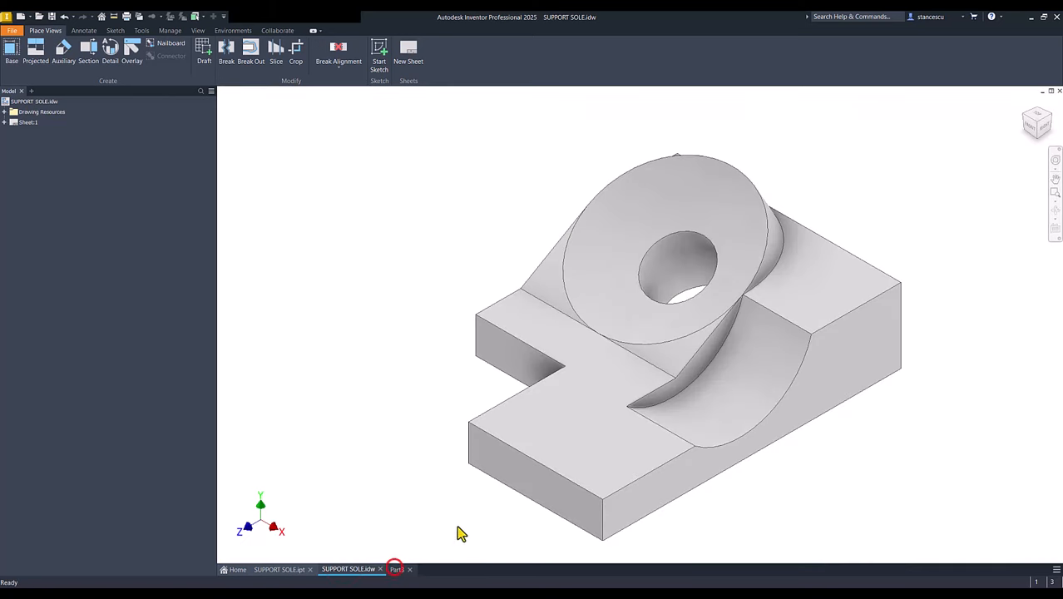
{"action": "left_click", "coordinate": [603, 521]}
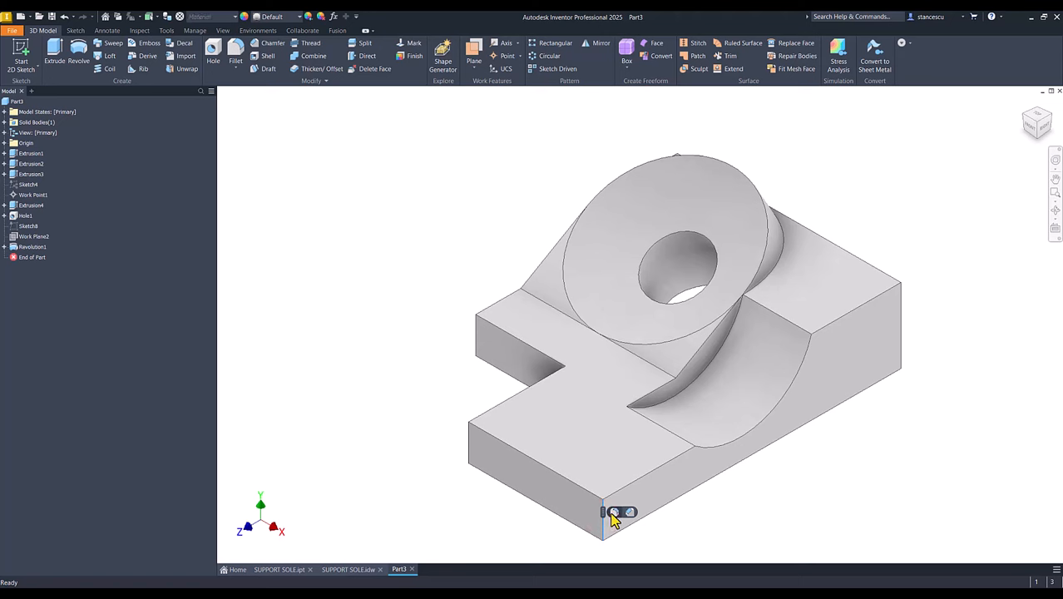
{"action": "left_click", "coordinate": [613, 514]}
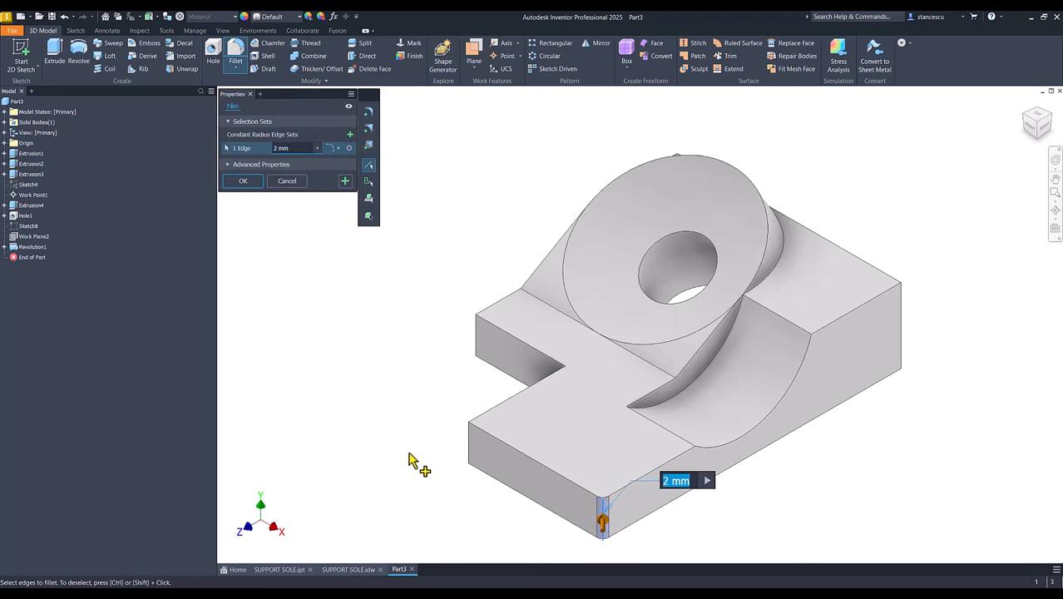
{"action": "type", "text": "4"}
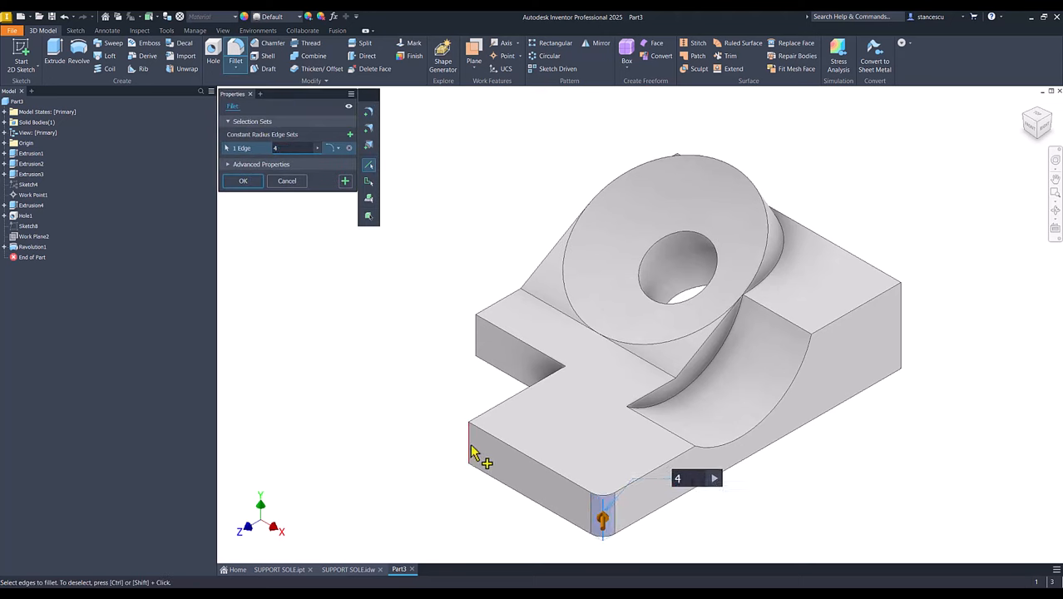
{"action": "left_click", "coordinate": [469, 448]}
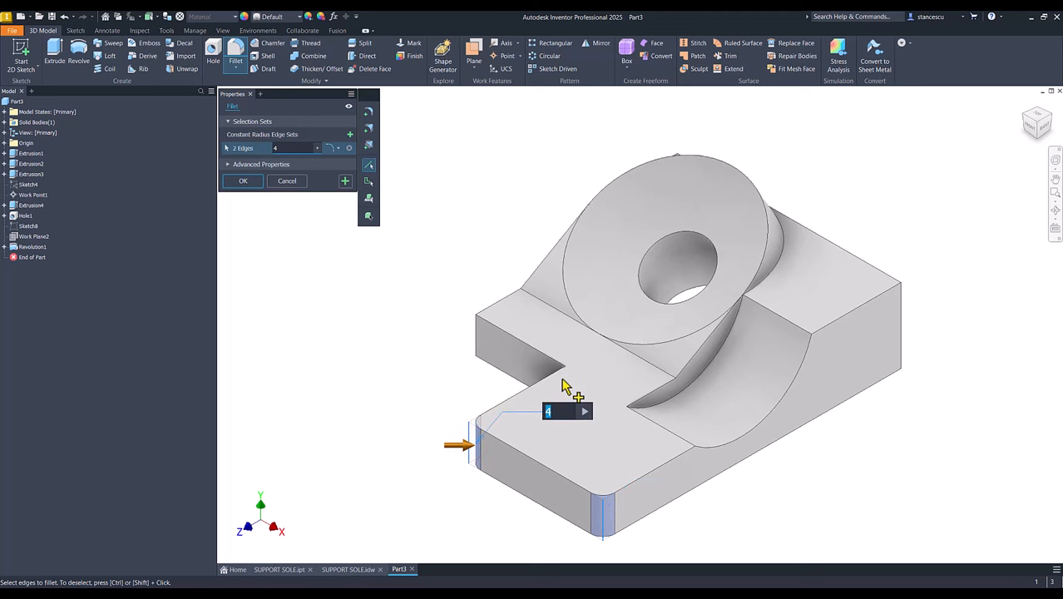
{"action": "left_click", "coordinate": [564, 379]}
{"action": "left_click", "coordinate": [549, 368]}
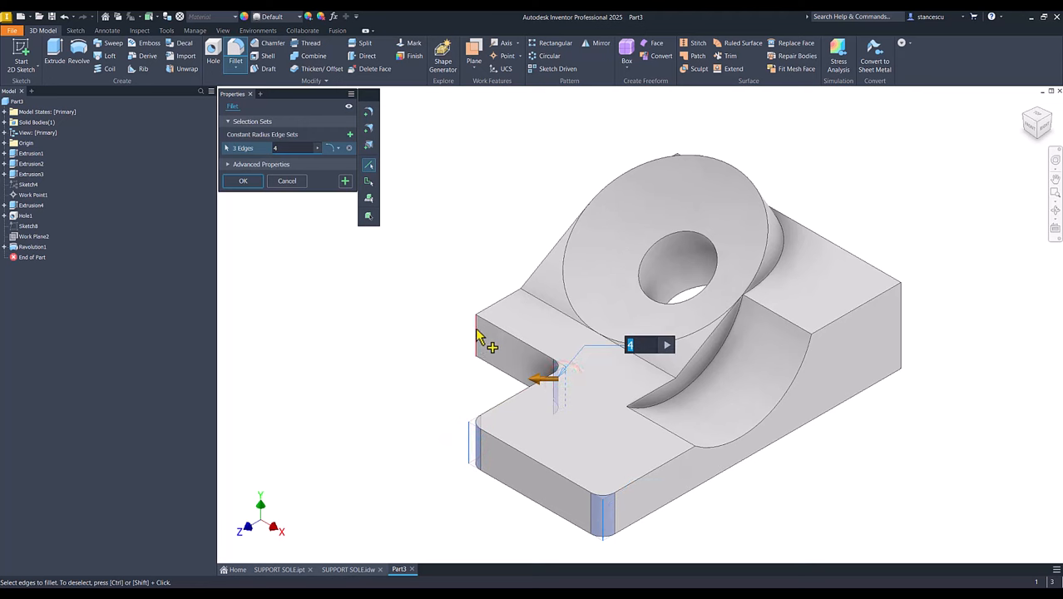
{"action": "left_click", "coordinate": [901, 337]}
{"action": "left_click", "coordinate": [680, 175]}
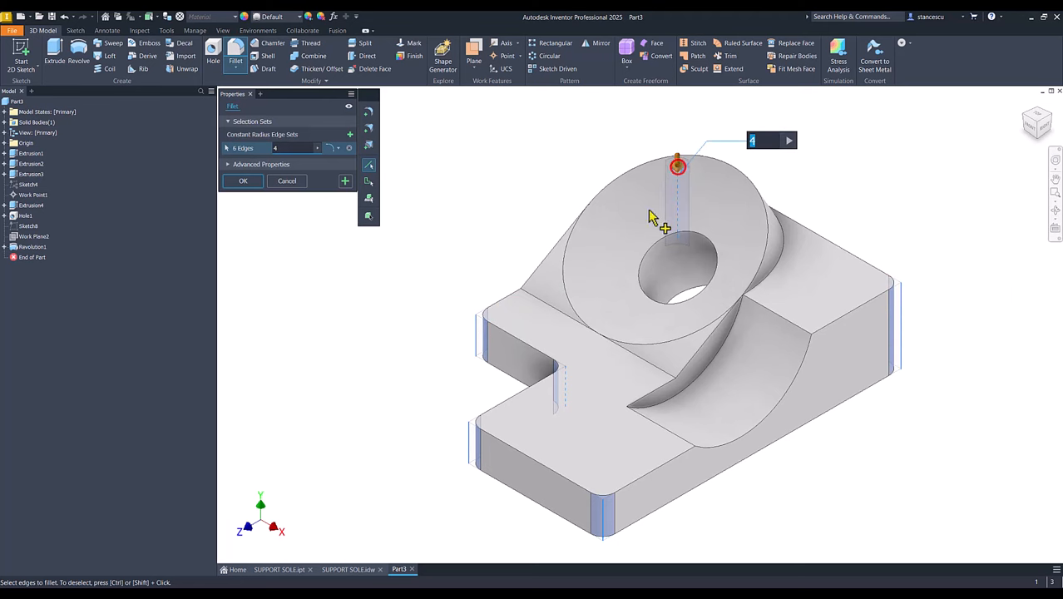
{"action": "middle_click_drag", "start_coordinate": [340, 334], "coordinate": [341, 345], "text": "shift"}
{"action": "key", "text": "F6"}
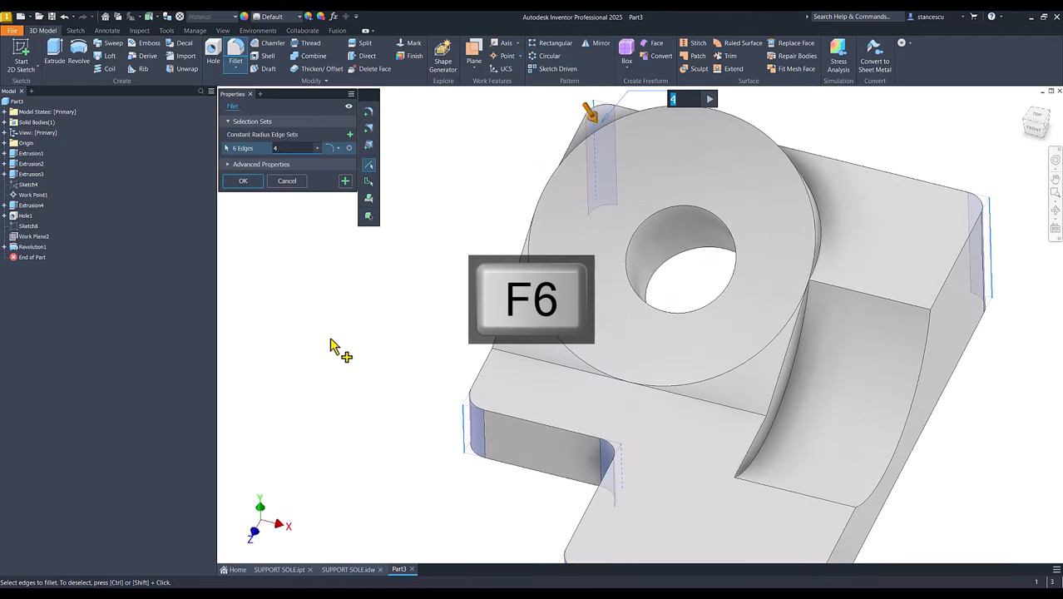
{"action": "left_click", "coordinate": [255, 182]}
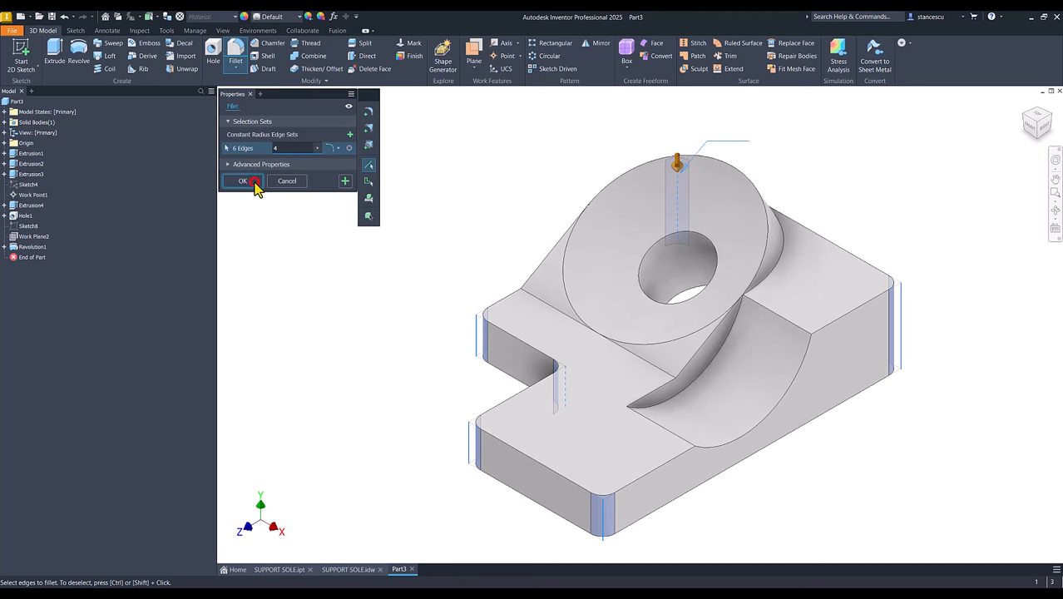
{"action": "left_click", "coordinate": [323, 277]}
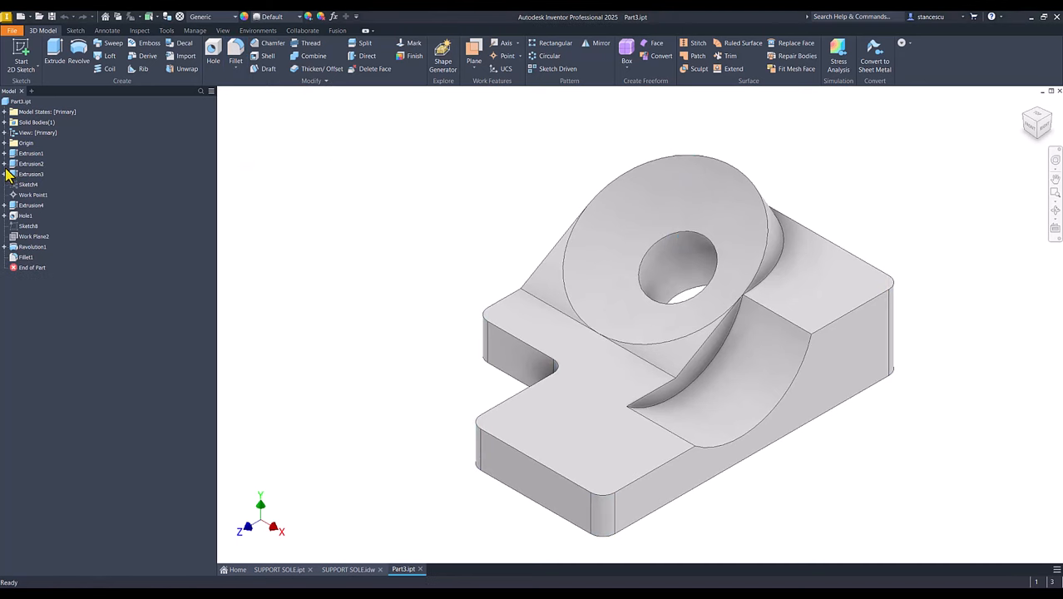
- Open Sketch2 of Extrusion2 for editing and pull its 30 by 35 mm rectangle farther out beyond the plate's edge
{"action": "left_click", "coordinate": [4, 164]}
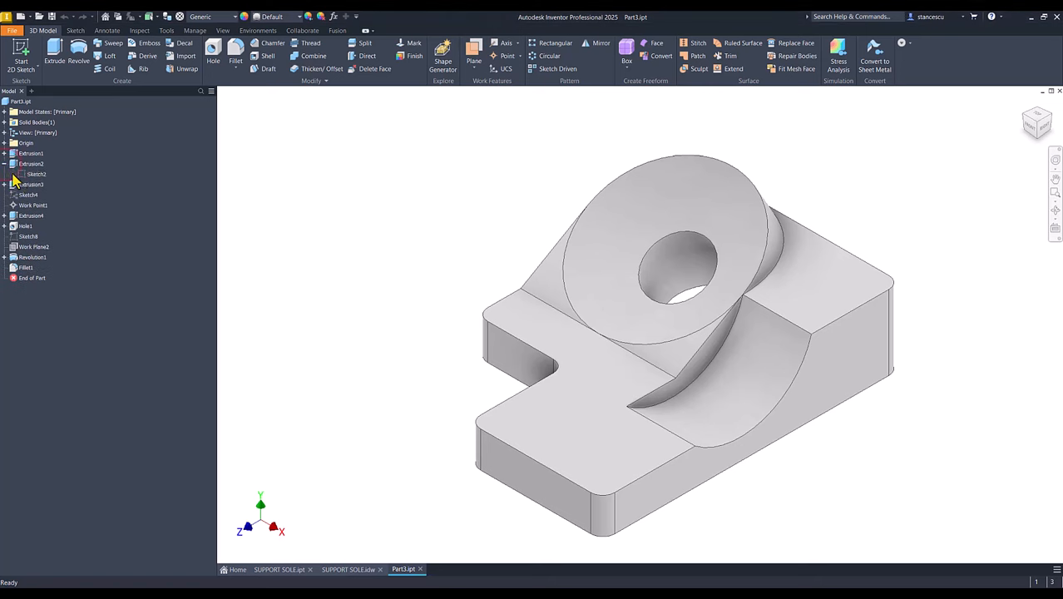
{"action": "mouse_move", "coordinate": [25, 176]}
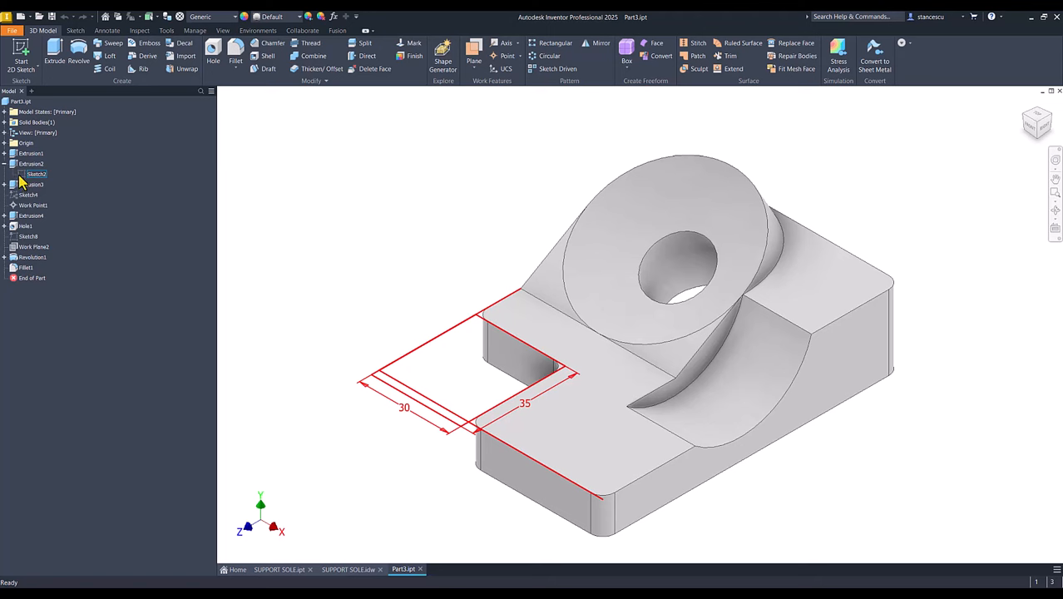
{"action": "left_click", "coordinate": [4, 185]}
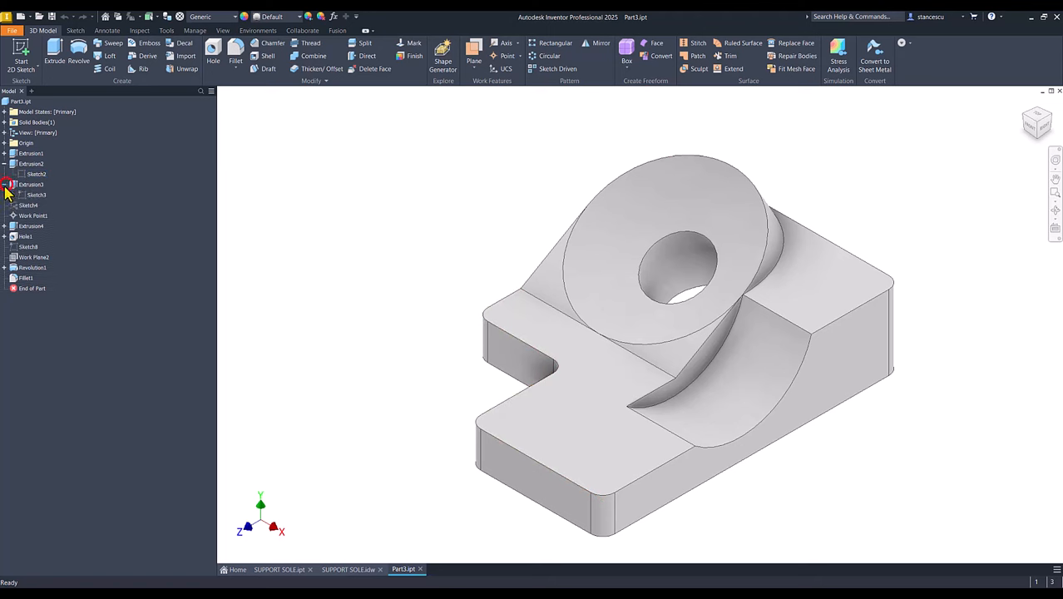
{"action": "mouse_move", "coordinate": [22, 197]}
{"action": "mouse_move", "coordinate": [25, 177]}
{"action": "double_click", "coordinate": [32, 174]}
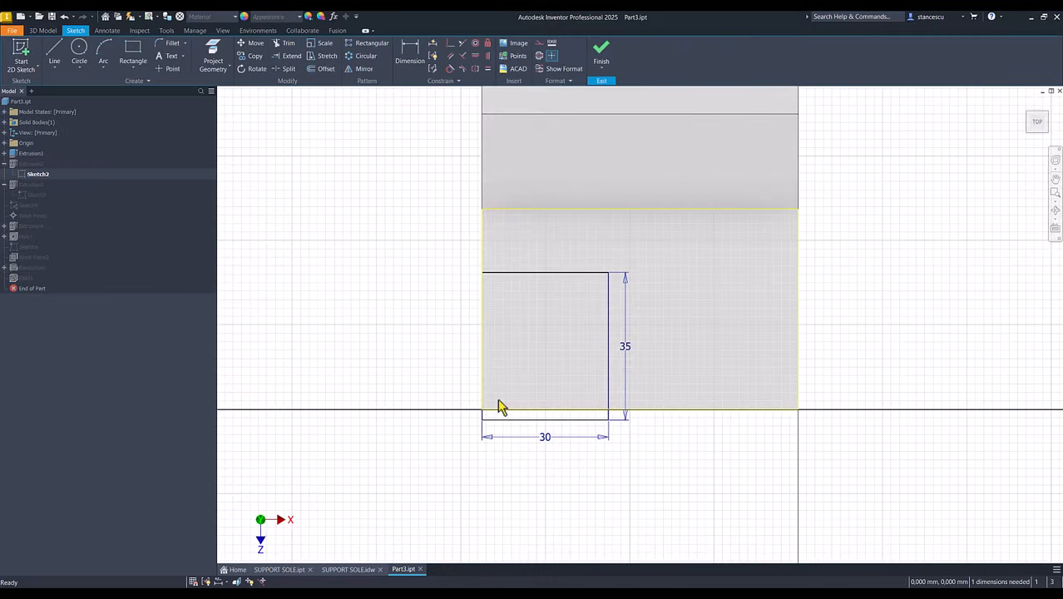
{"action": "left_click_drag", "start_coordinate": [566, 420], "coordinate": [570, 452]}
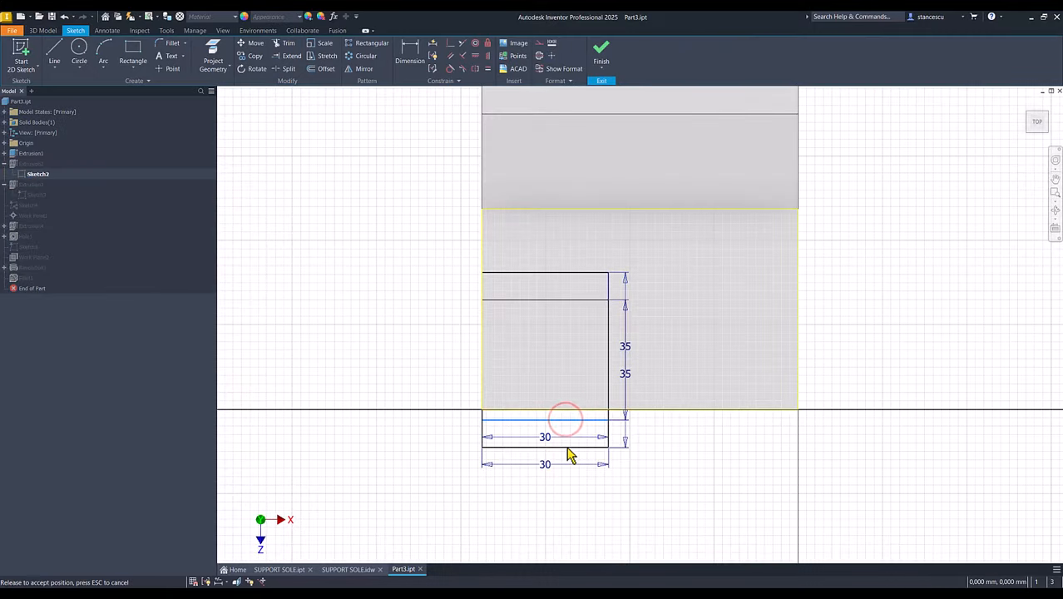
{"action": "left_click", "coordinate": [698, 450]}
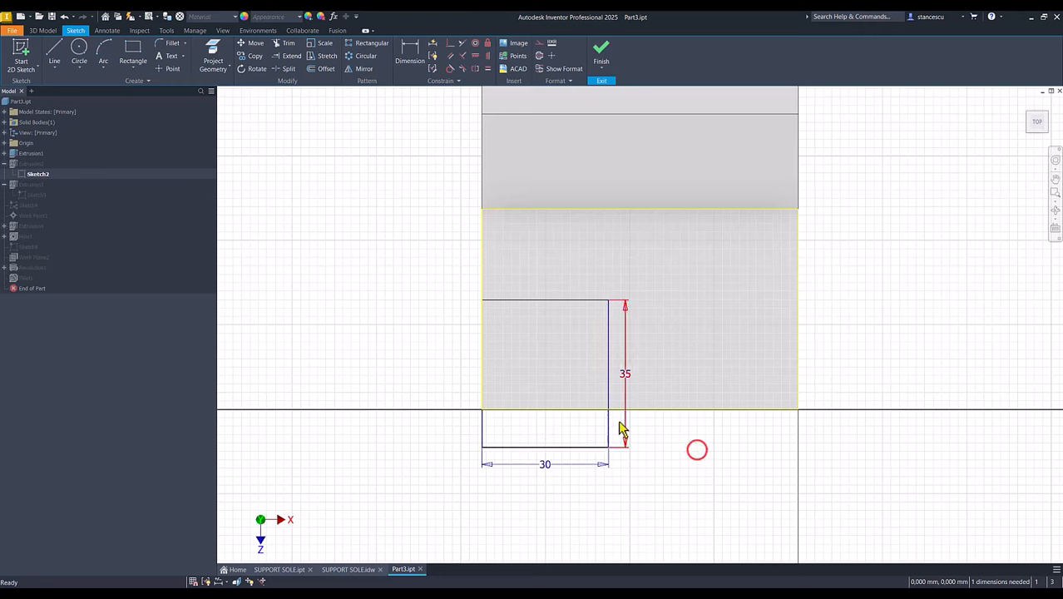
- Constrain the rectangle's outer edge in Sketch2 collinear with the plate's edge, finish the sketch, and collapse Extrusion2 and Extrusion3 in the browser
{"action": "left_click", "coordinate": [461, 44]}
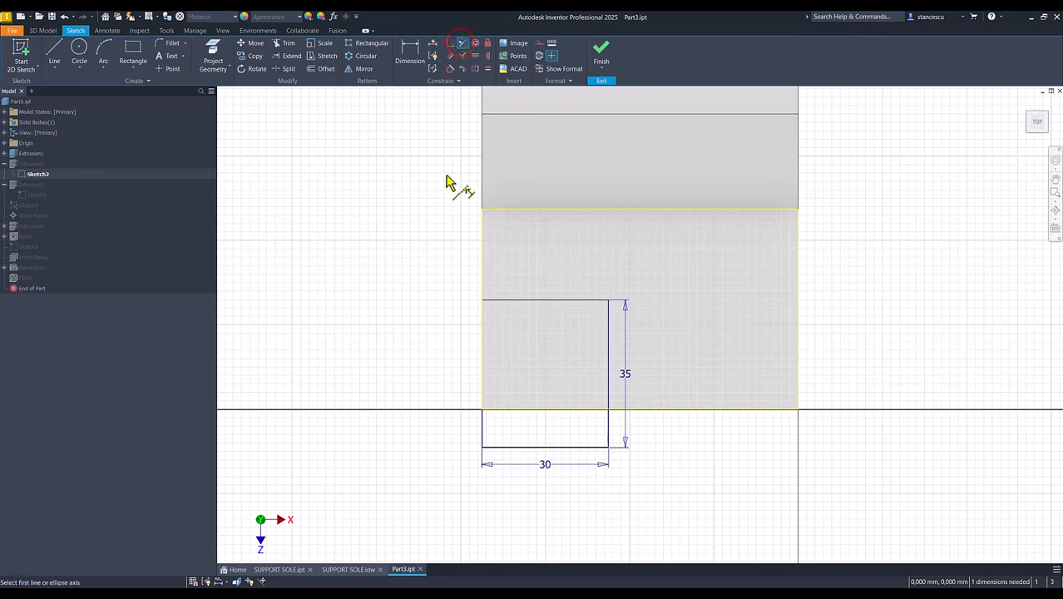
{"action": "left_click", "coordinate": [587, 447]}
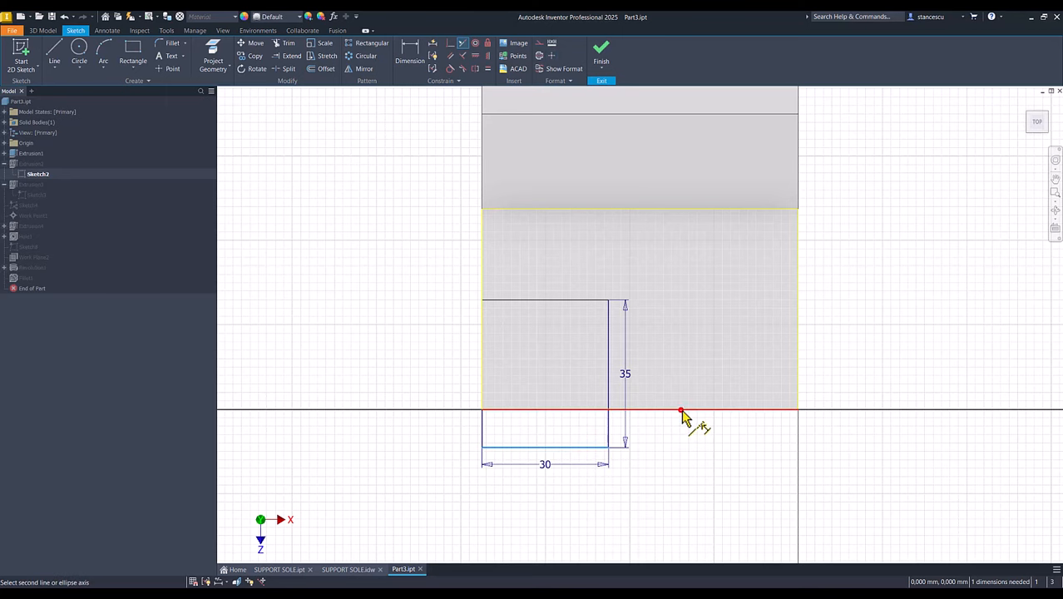
{"action": "left_click", "coordinate": [682, 410]}
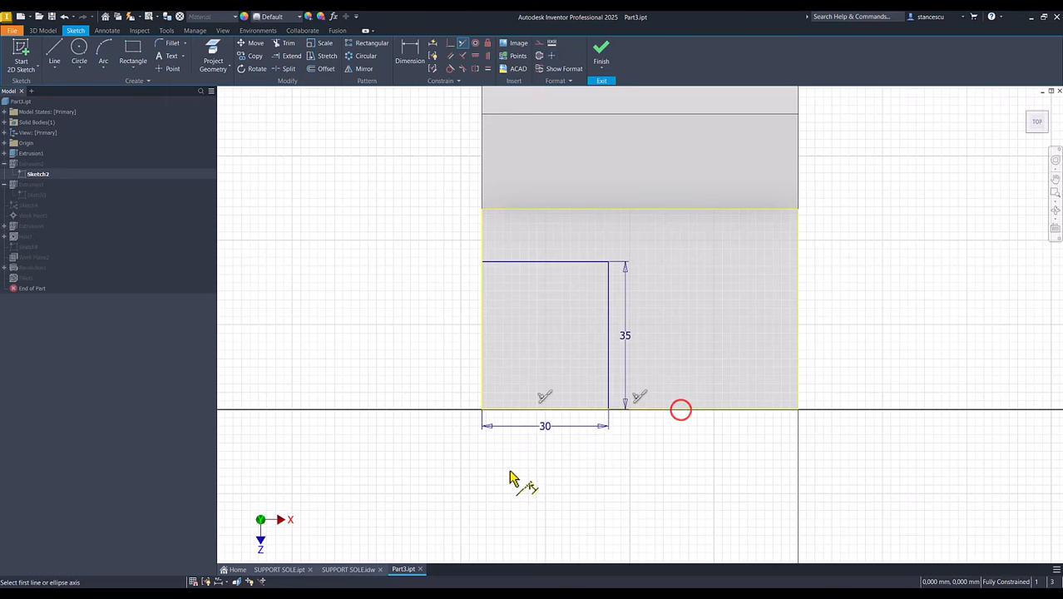
{"action": "left_click", "coordinate": [600, 53]}
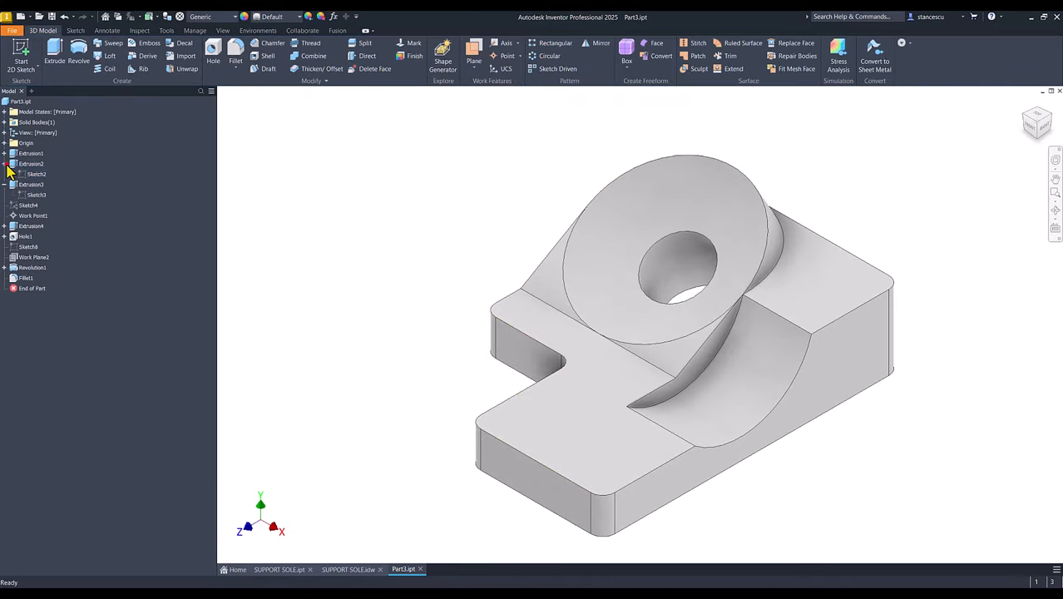
{"action": "left_click", "coordinate": [4, 164]}
{"action": "left_click", "coordinate": [5, 174]}
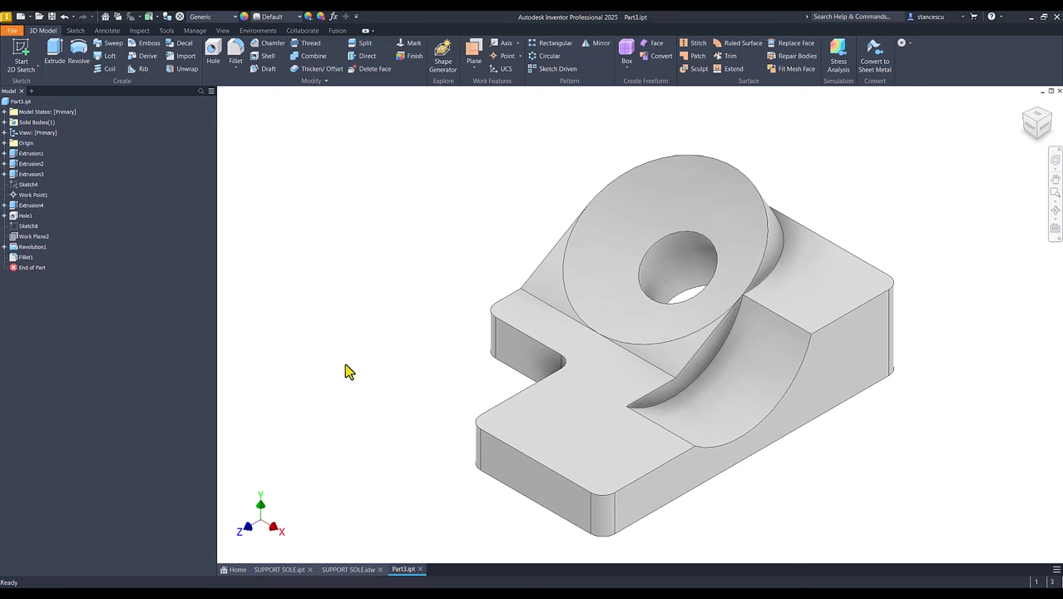
{"action": "left_click", "coordinate": [368, 384]}
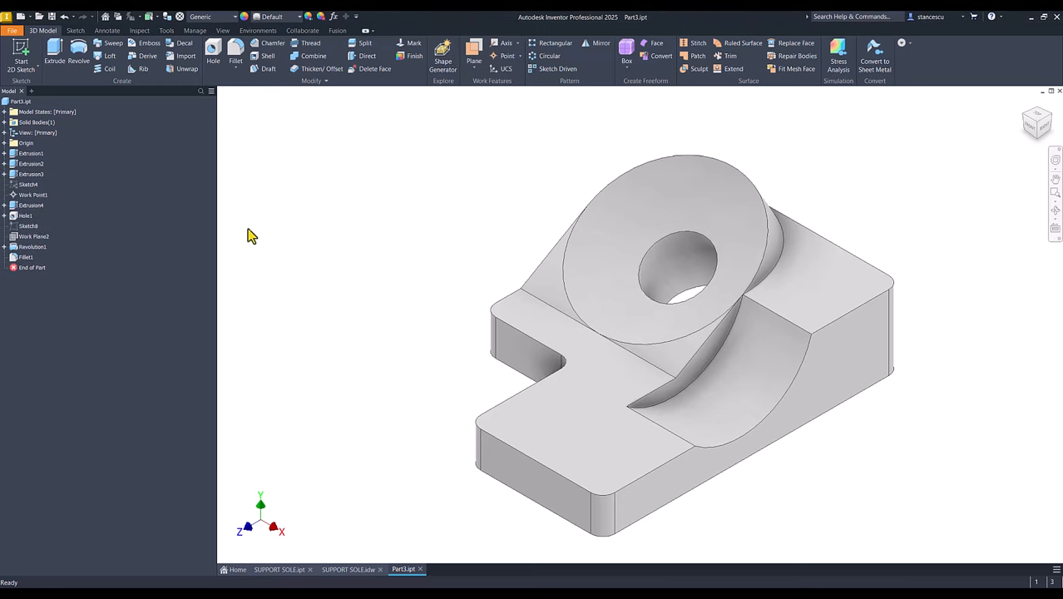
- Check the hole dimensions in SUPPORT SOLE.idw, then sketch a 75 mm lengthwise line starting on the raised block's flat top face in Part3.ipt
{"action": "left_click", "coordinate": [350, 569]}
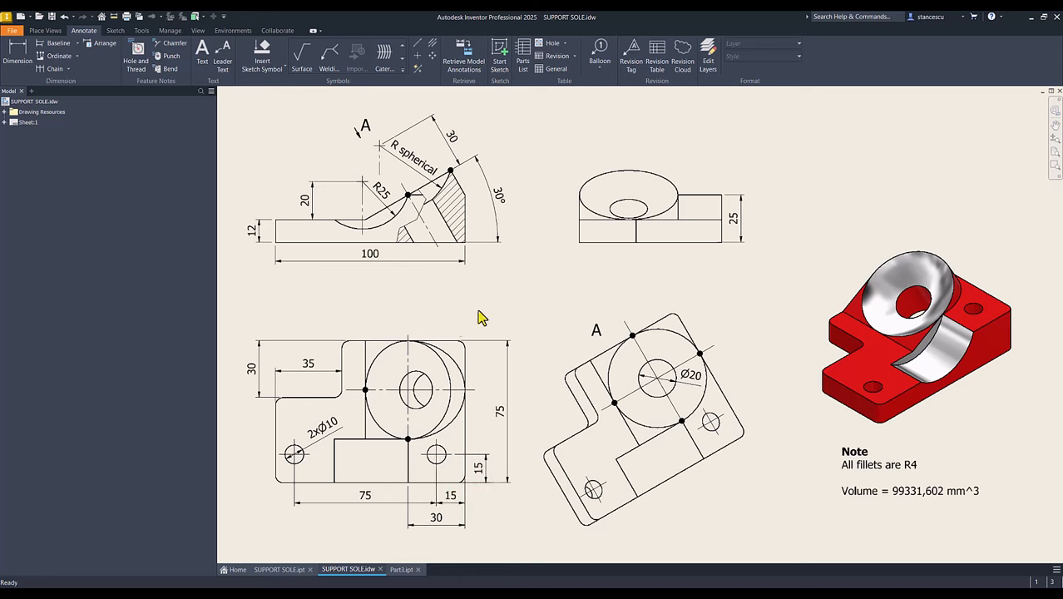
{"action": "left_click", "coordinate": [400, 571]}
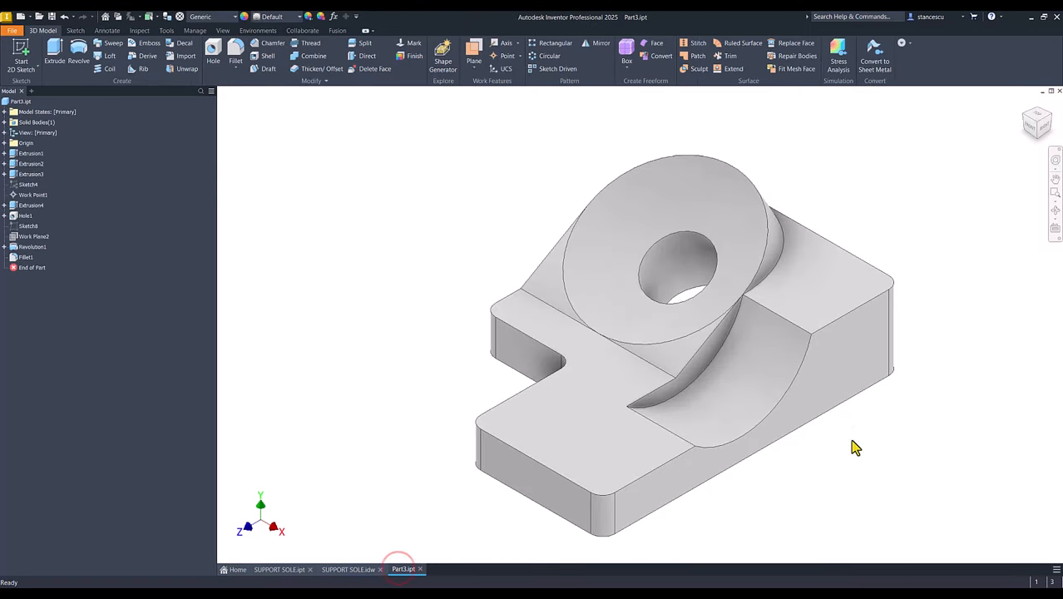
{"action": "left_click", "coordinate": [843, 283]}
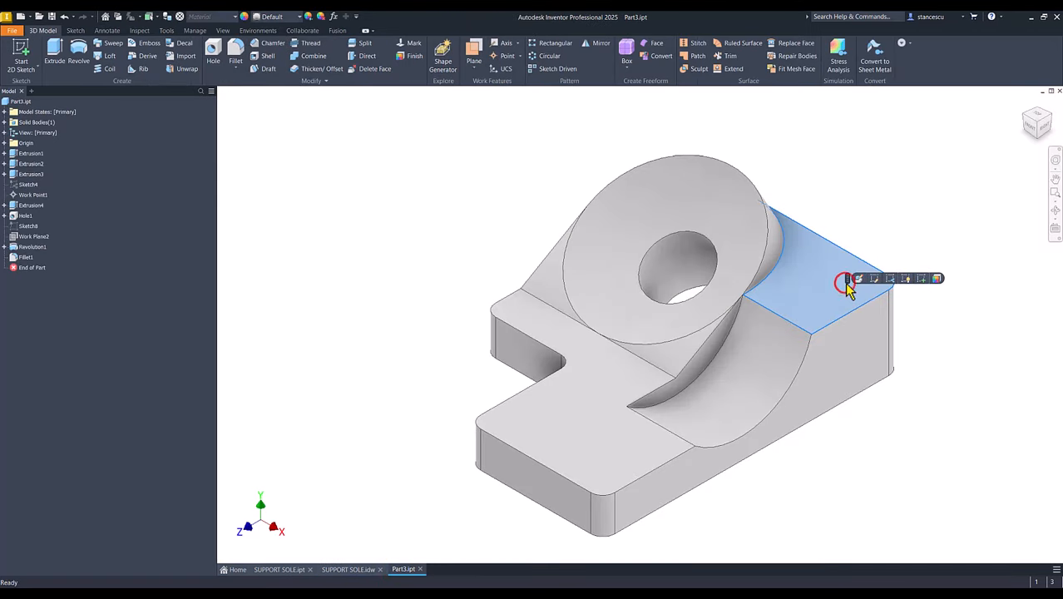
{"action": "left_click", "coordinate": [928, 280]}
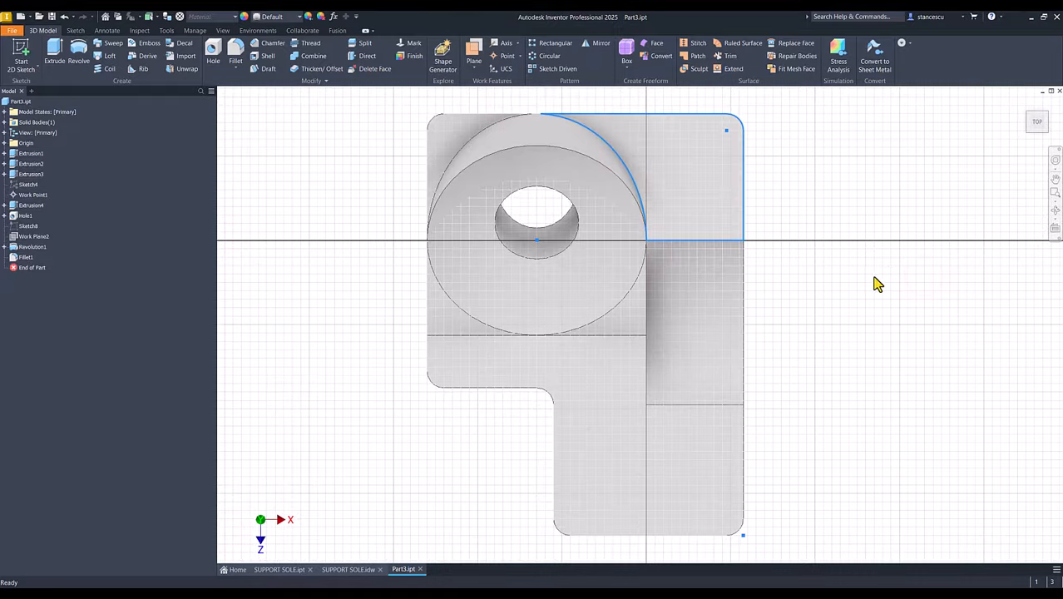
{"action": "left_click", "coordinate": [54, 52]}
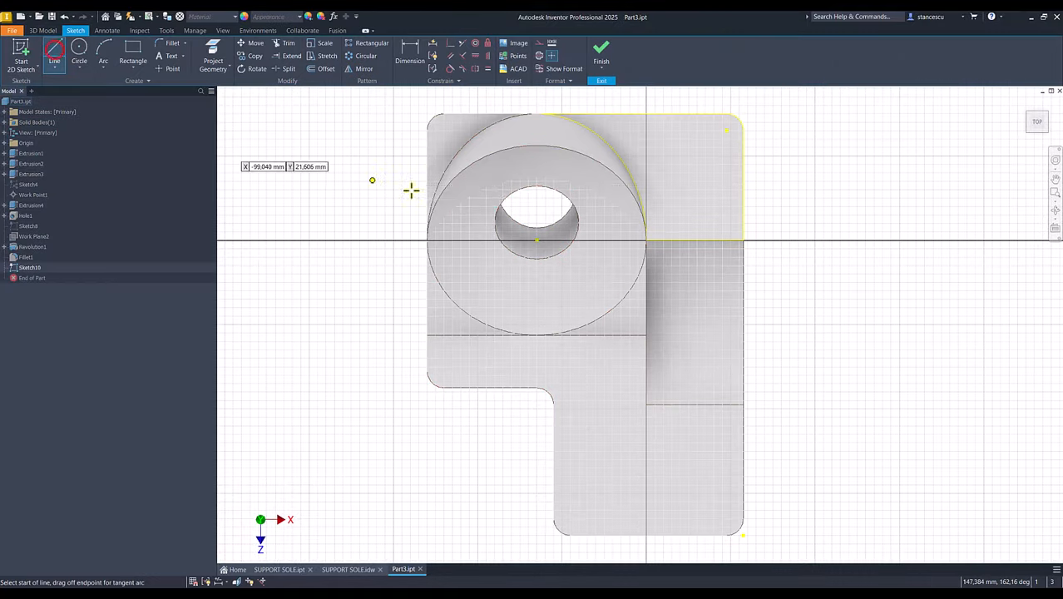
{"action": "left_click", "coordinate": [700, 173]}
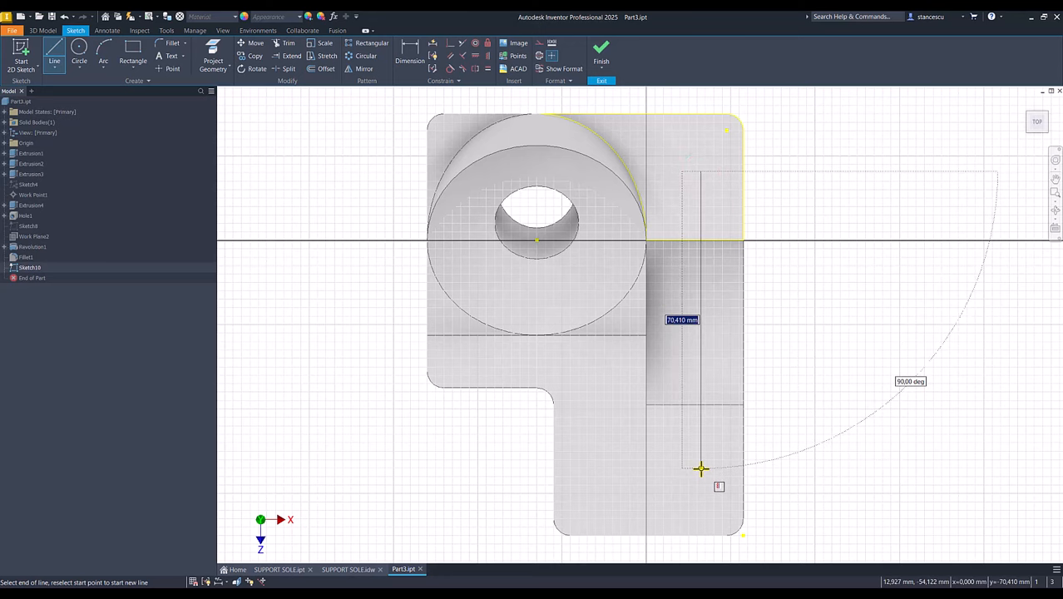
{"action": "type", "text": "75"}
{"action": "key", "text": "Return"}
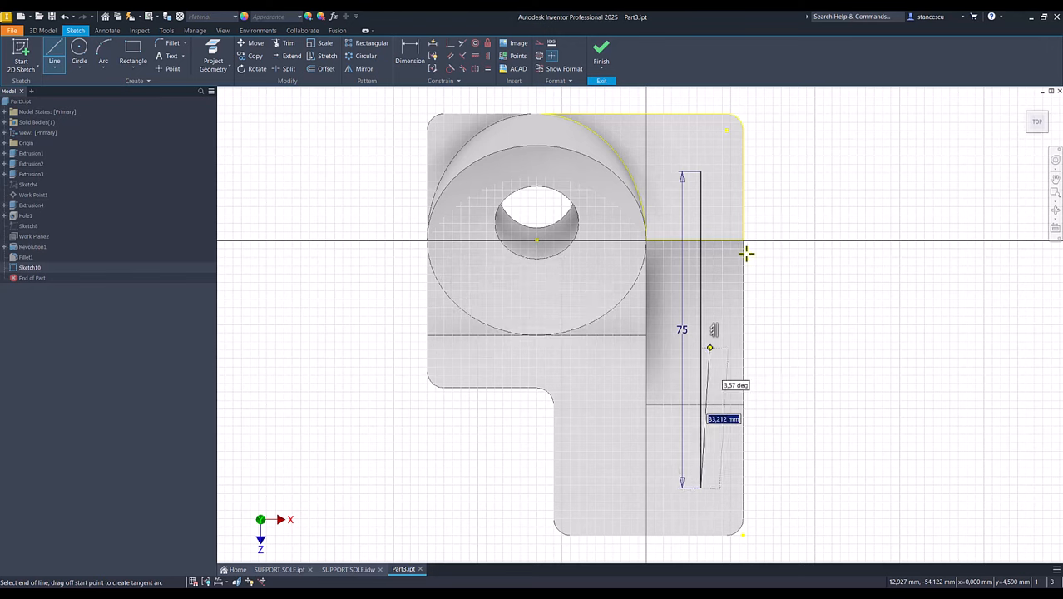
{"action": "key", "text": "Escape"}
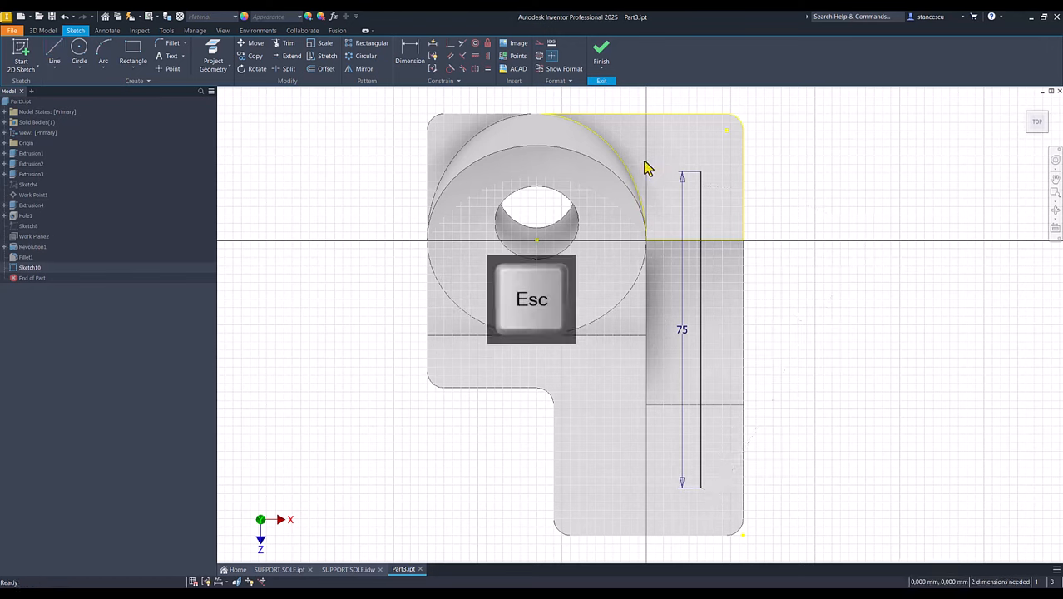
- Dimension the line's end on the raised block 15 mm from the block's back edge
{"action": "left_click", "coordinate": [409, 52]}
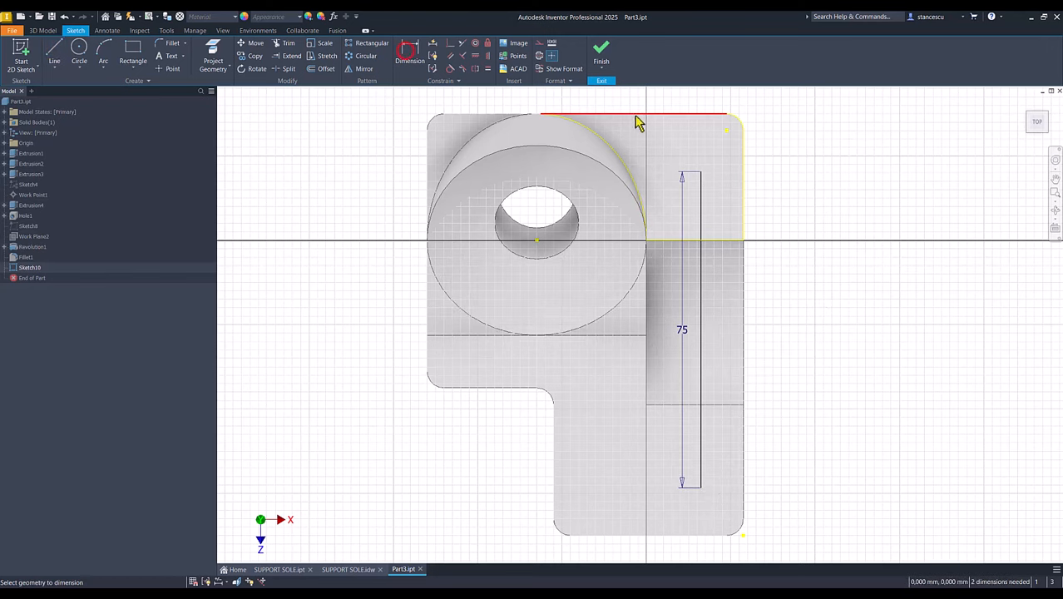
{"action": "left_click", "coordinate": [699, 172]}
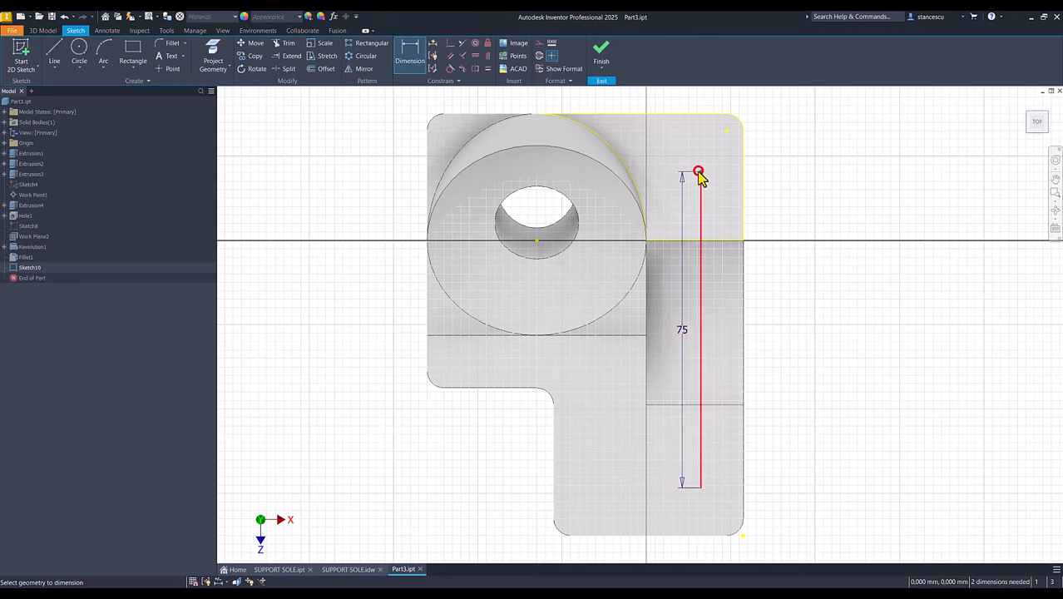
{"action": "left_click", "coordinate": [702, 115]}
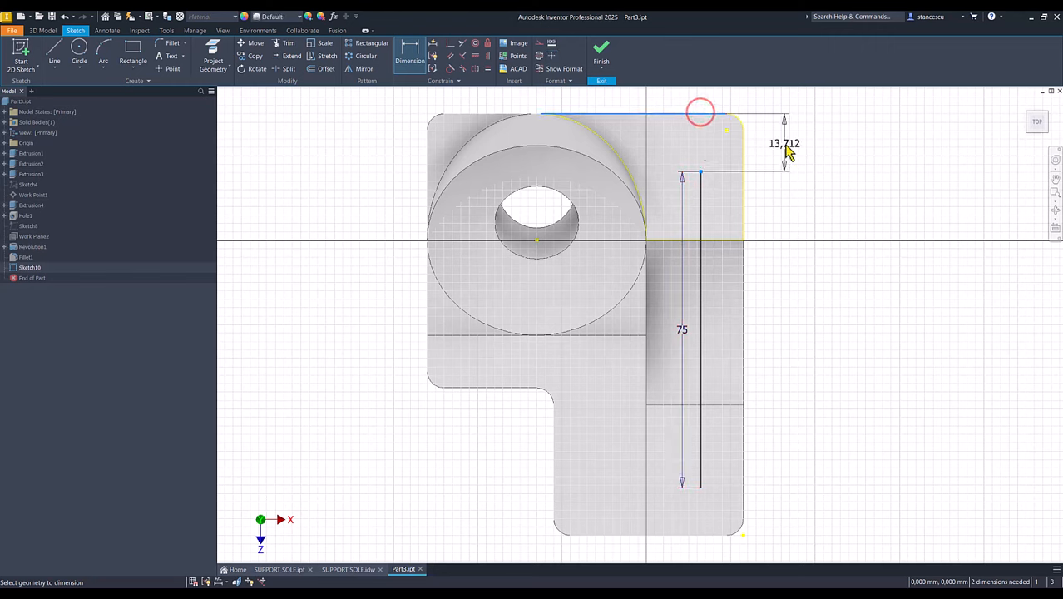
{"action": "left_click", "coordinate": [785, 145]}
{"action": "type", "text": "15"}
{"action": "key", "text": "Return"}
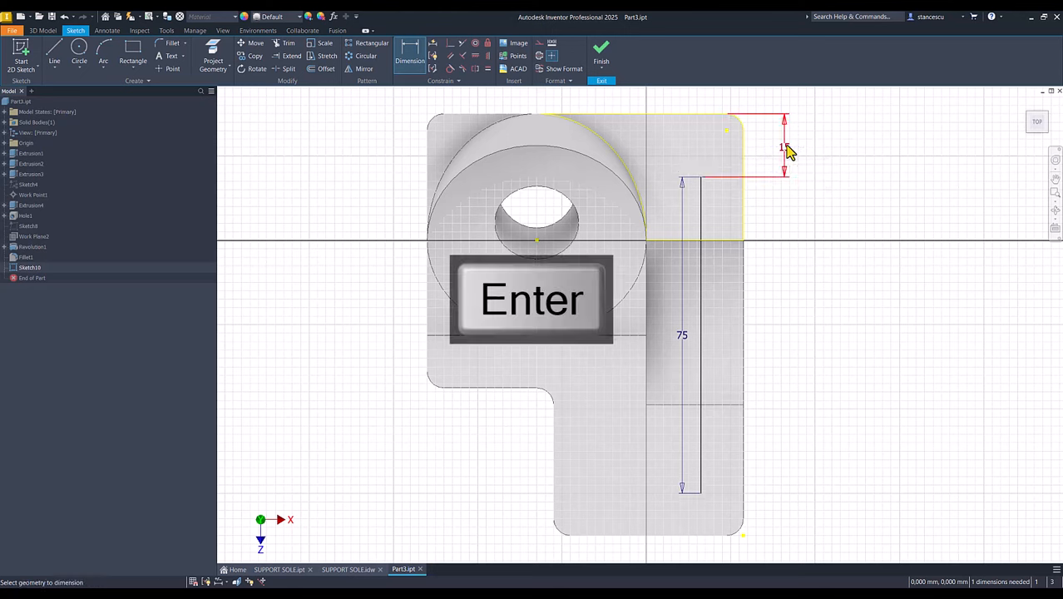
- Dimension the line 15 mm from the block's long outer side edge and finish the sketch
{"action": "left_click", "coordinate": [703, 204]}
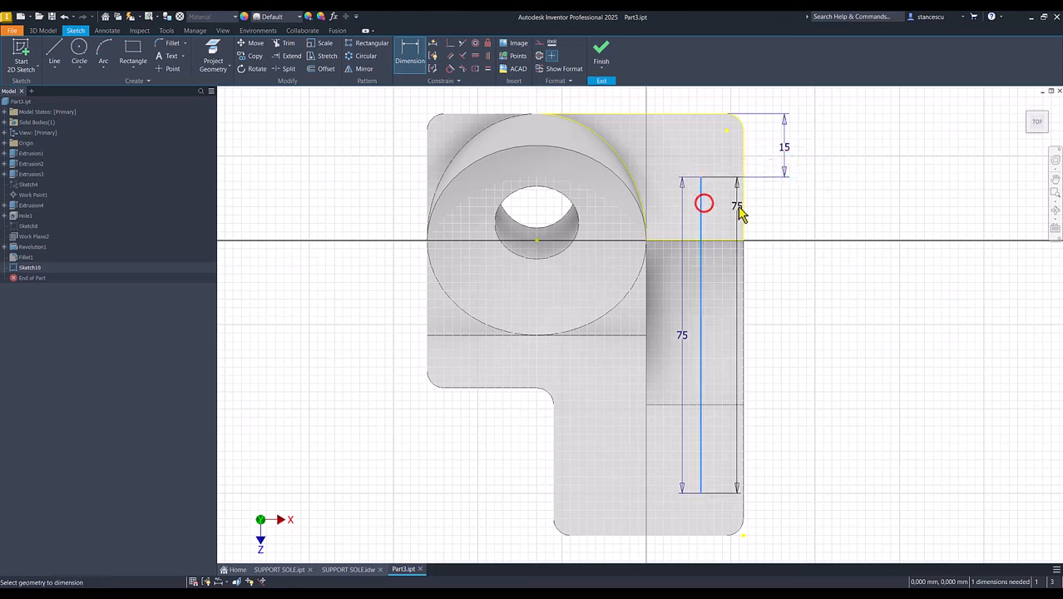
{"action": "left_click", "coordinate": [744, 211]}
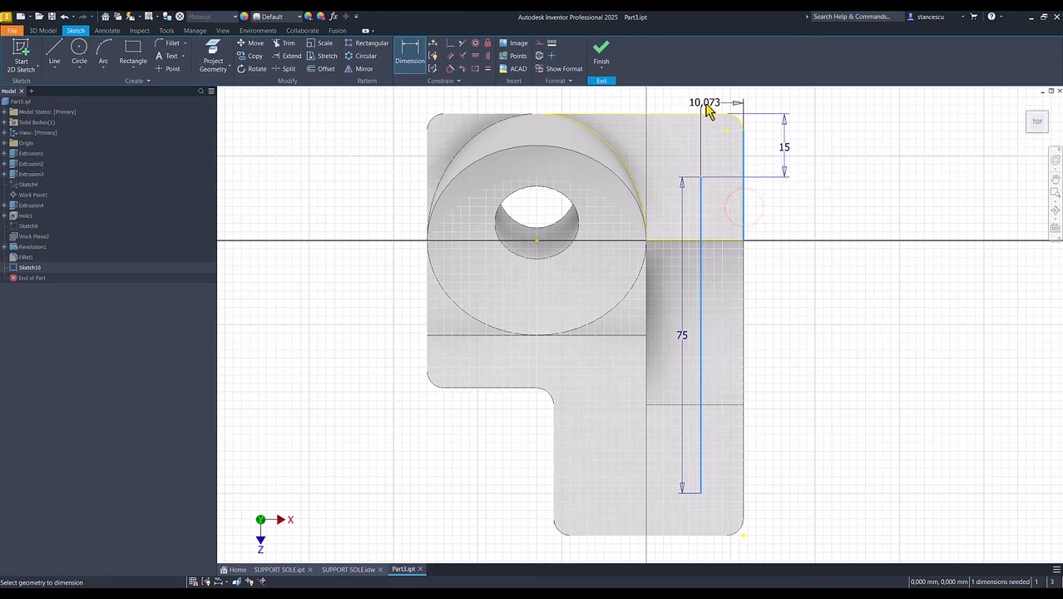
{"action": "left_click", "coordinate": [720, 99]}
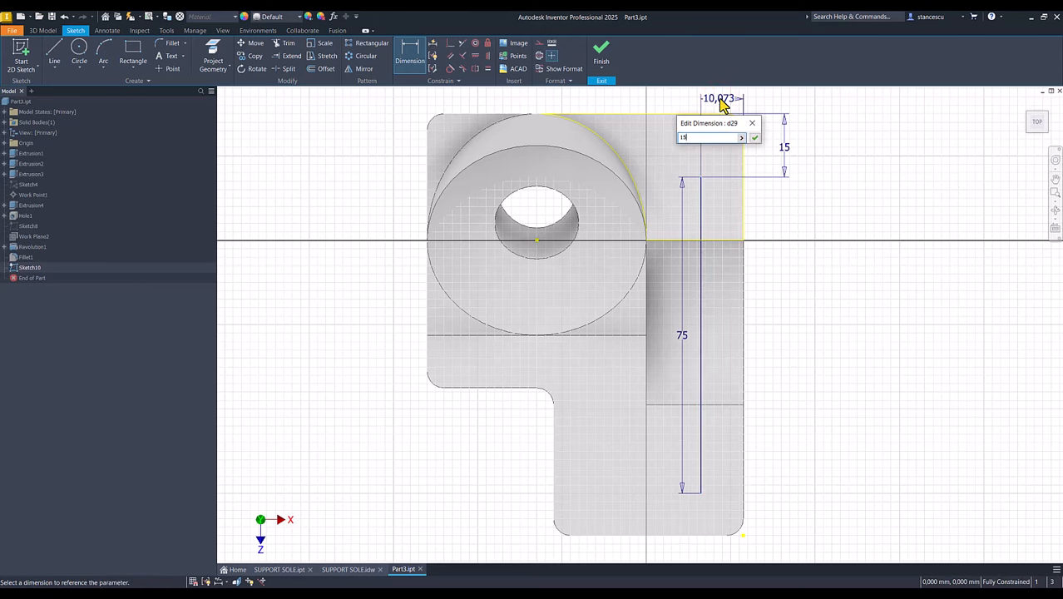
{"action": "key", "text": "Return"}
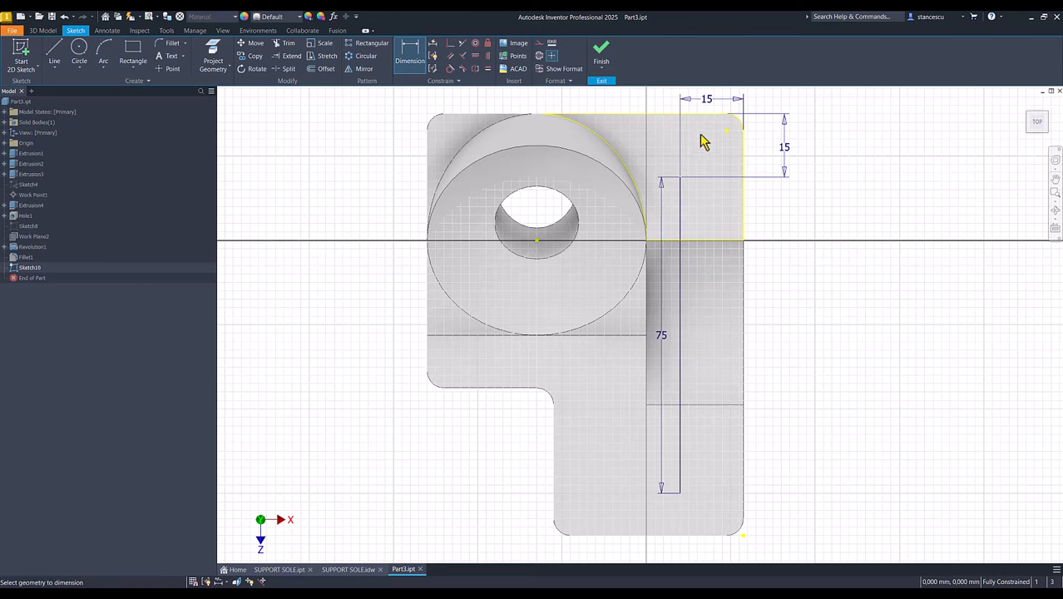
{"action": "left_click", "coordinate": [600, 55]}
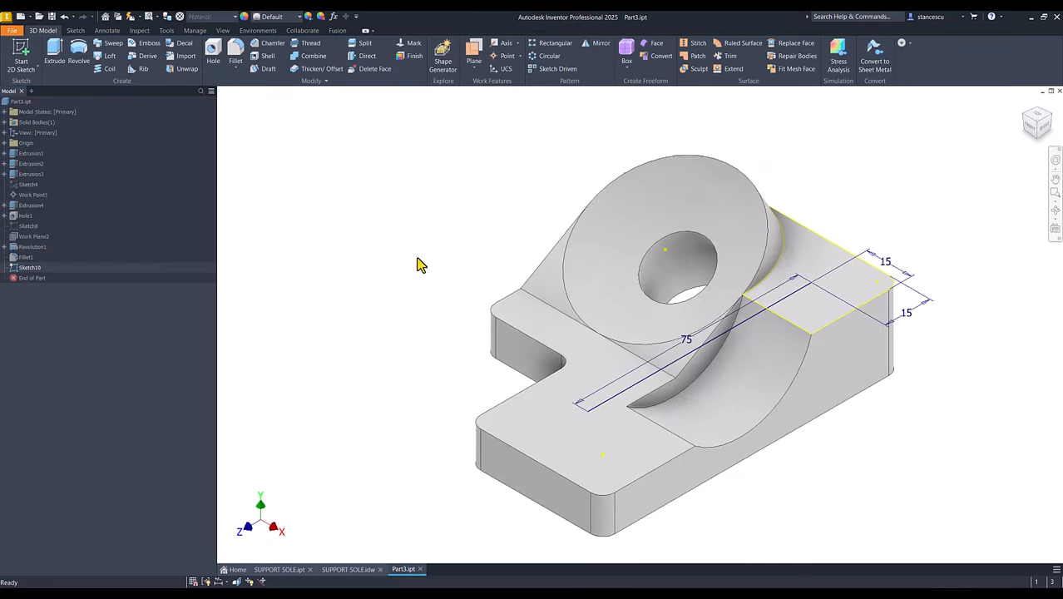
- Create two 10 mm diameter through holes at both endpoints of the 75 mm sketch line
{"action": "left_click", "coordinate": [215, 52]}
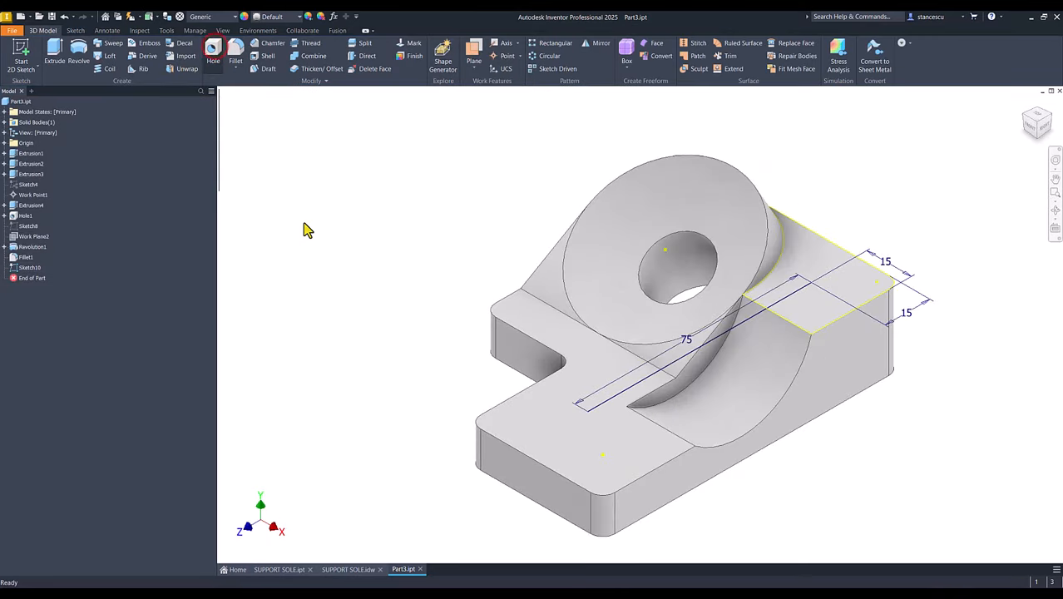
{"action": "left_click", "coordinate": [813, 284]}
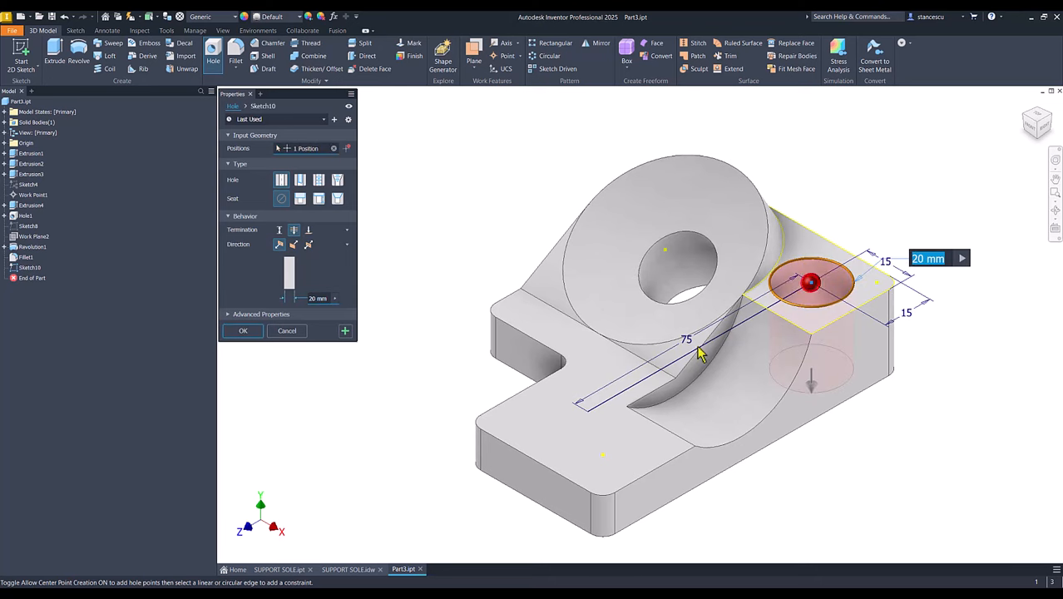
{"action": "left_click", "coordinate": [589, 412]}
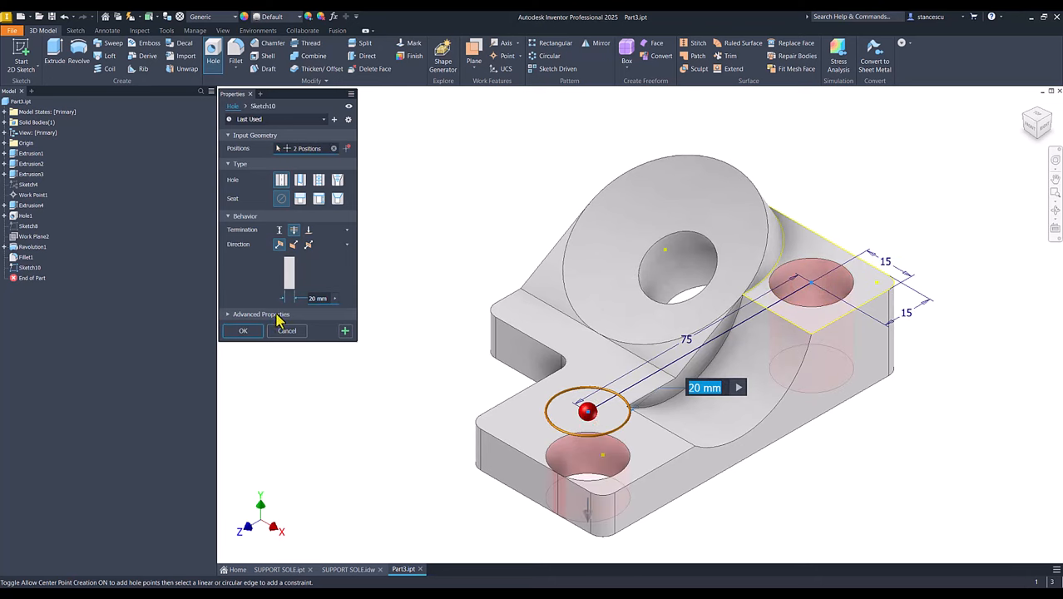
{"action": "type", "text": "10"}
{"action": "key", "text": "Return"}
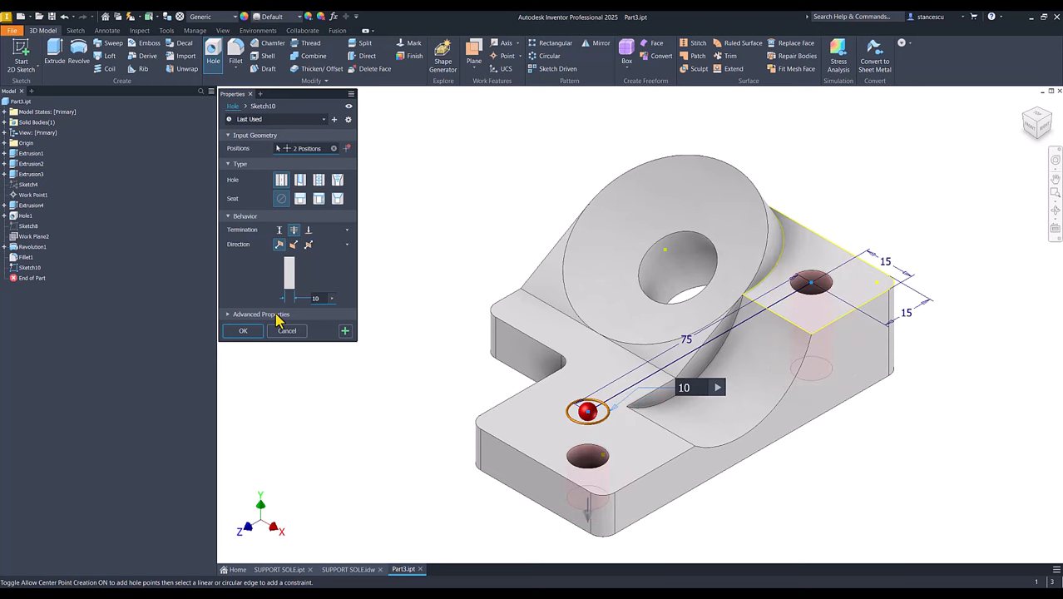
{"action": "left_click", "coordinate": [243, 331]}
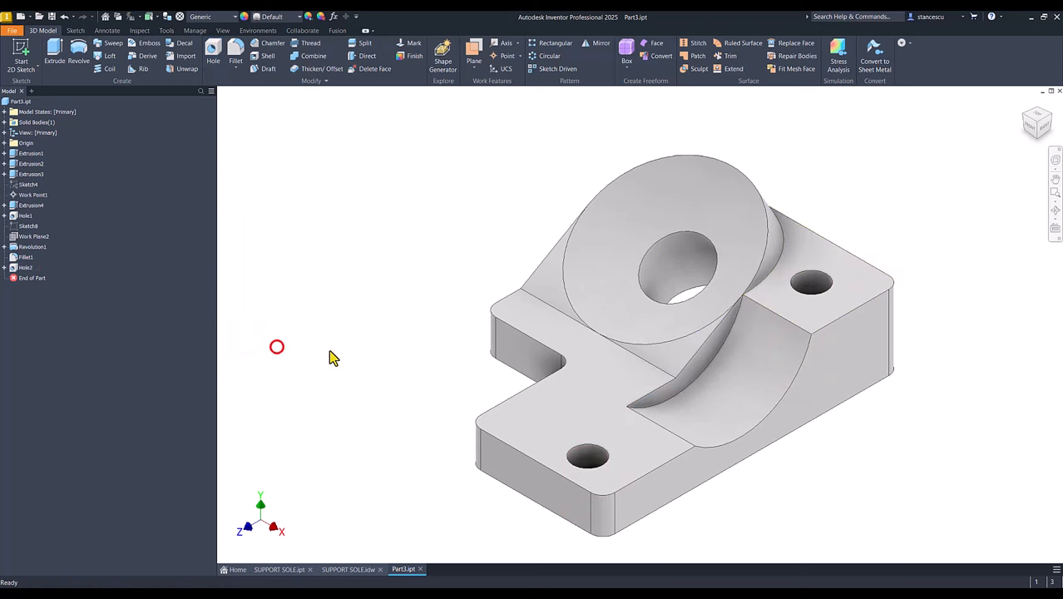
- Assign the Steel, Carbon material and the Reflective - Red appearance to the part
{"action": "left_click", "coordinate": [214, 17]}
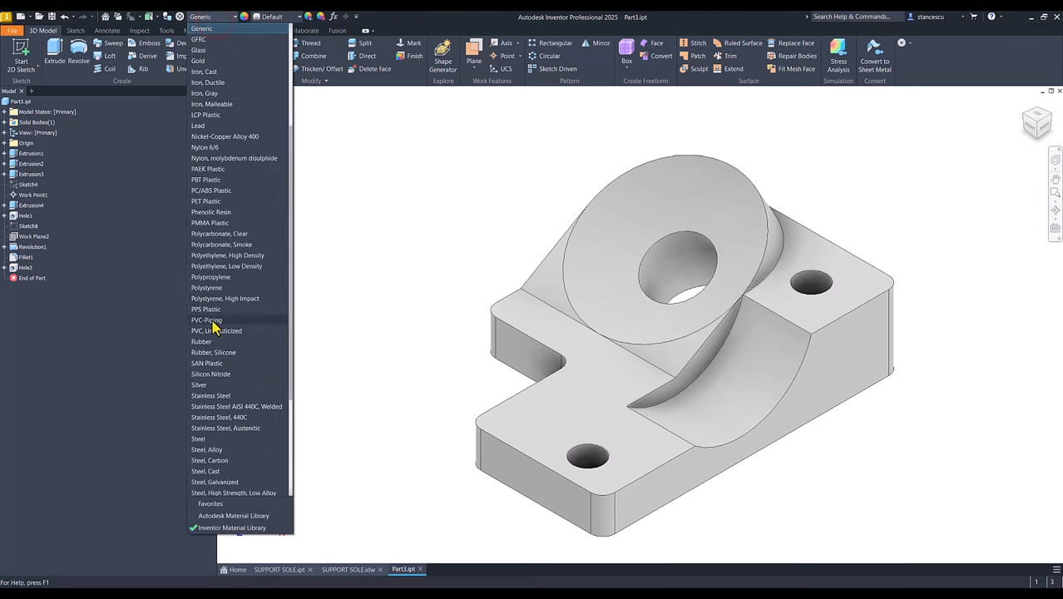
{"action": "scroll", "coordinate": [213, 328], "scroll_direction": "down", "scroll_amount": 2}
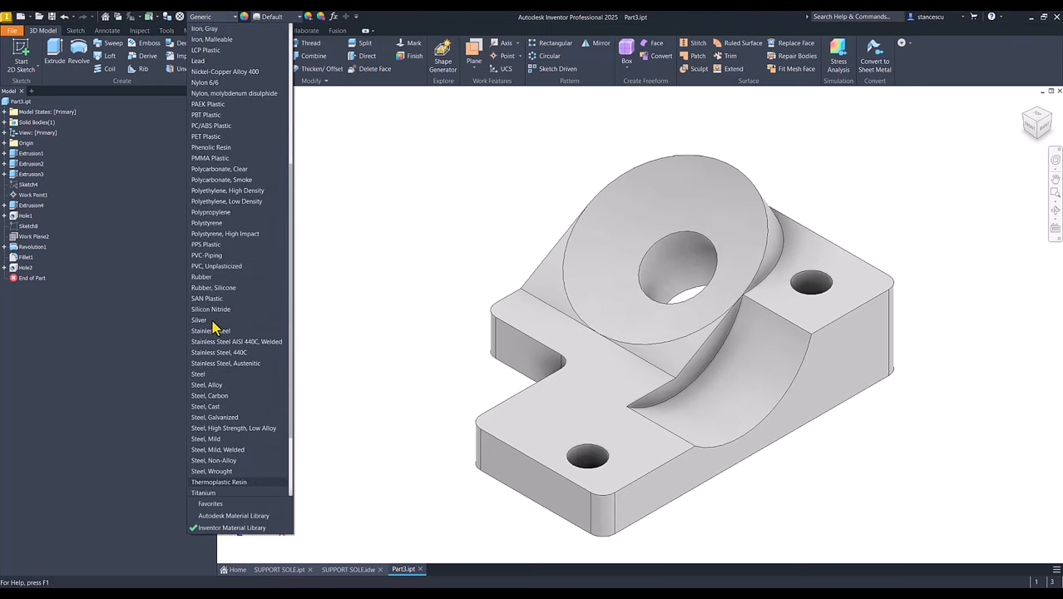
{"action": "left_click", "coordinate": [219, 397]}
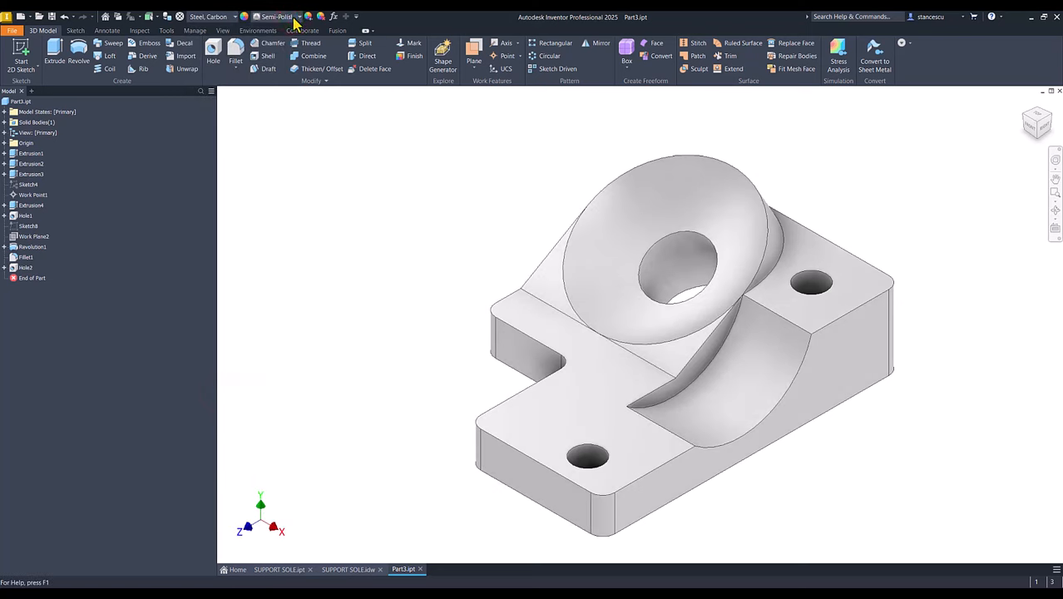
{"action": "left_click", "coordinate": [296, 20]}
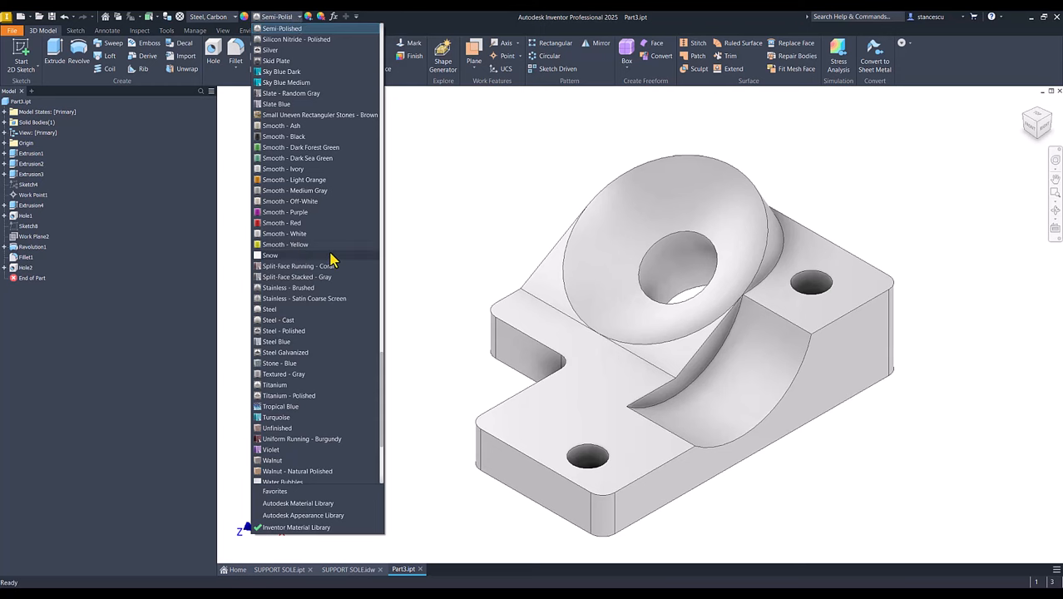
{"action": "scroll", "coordinate": [330, 259], "scroll_direction": "up", "scroll_amount": 5}
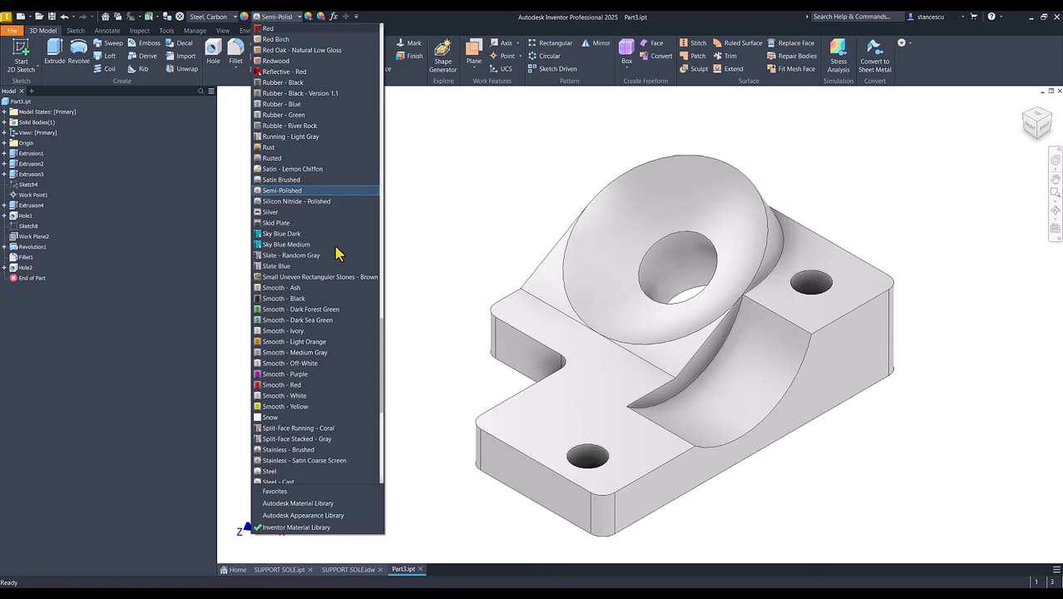
{"action": "left_click", "coordinate": [274, 73]}
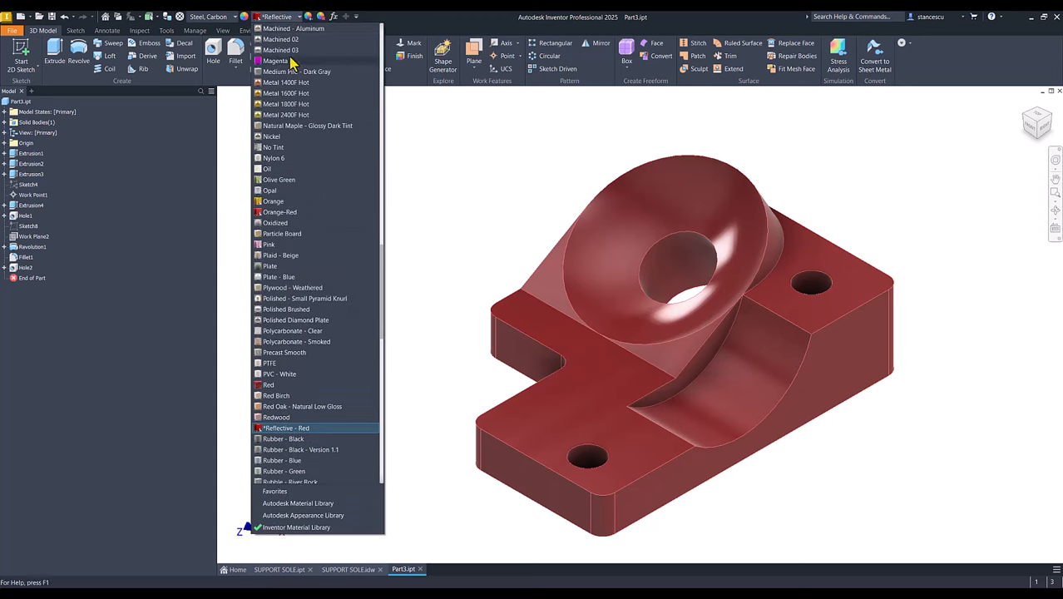
- Switch the appearance list to the Autodesk Appearance Library
{"action": "scroll", "coordinate": [286, 75], "scroll_direction": "up", "scroll_amount": 1}
{"action": "scroll", "coordinate": [286, 74], "scroll_direction": "up", "scroll_amount": 1}
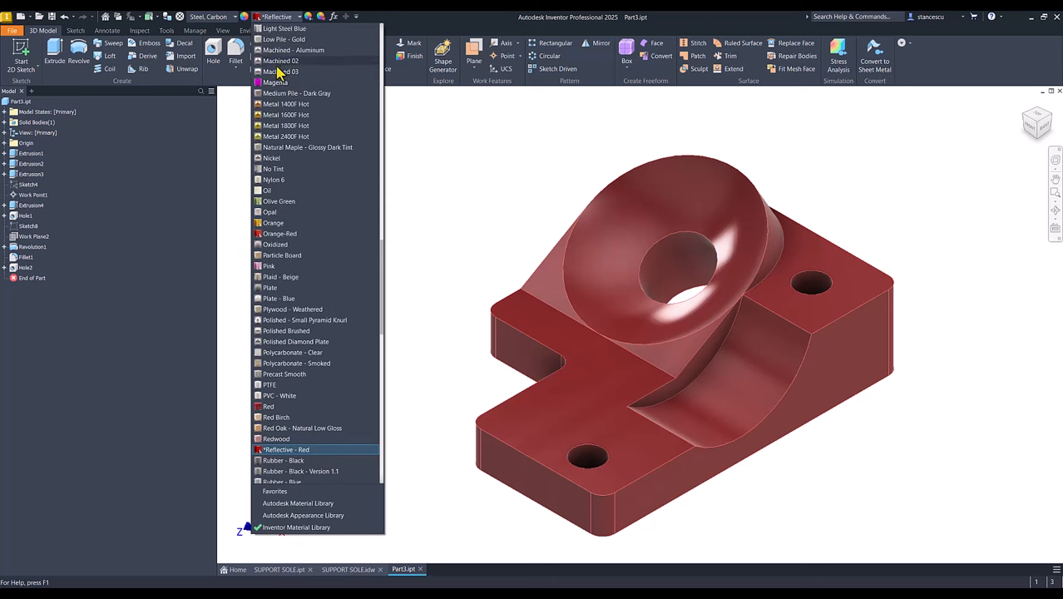
{"action": "left_click", "coordinate": [284, 519]}
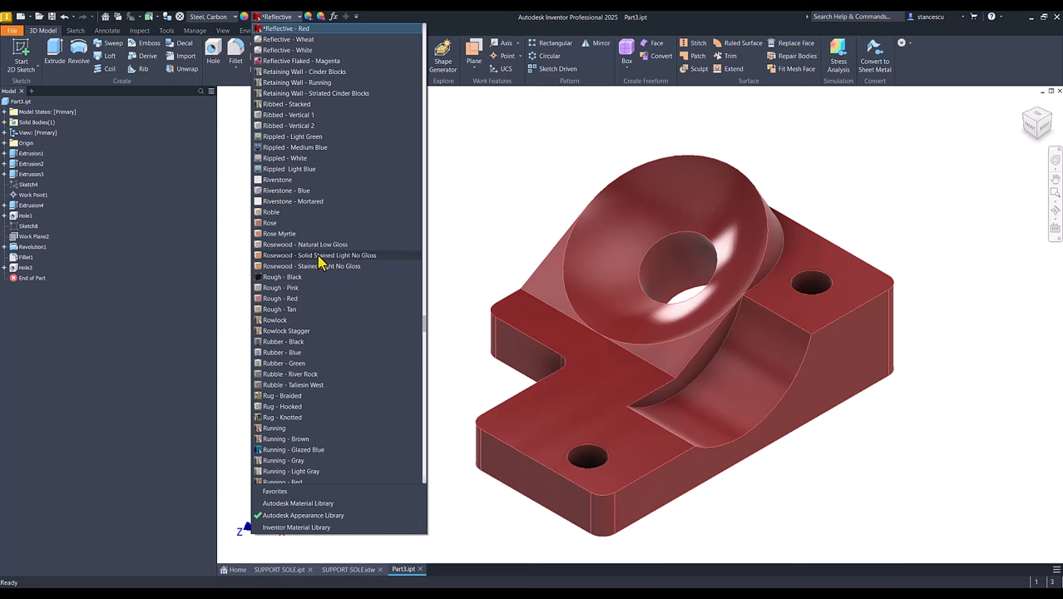
- Try the Mirror appearance on the whole part and undo it
{"action": "scroll", "coordinate": [320, 262], "scroll_direction": "up", "scroll_amount": 15}
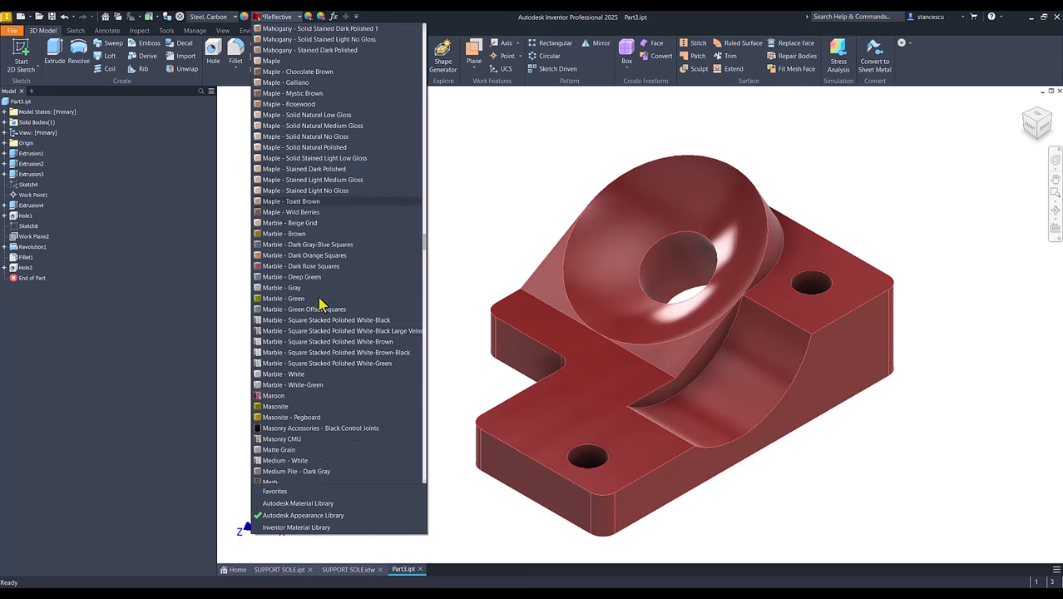
{"action": "scroll", "coordinate": [323, 304], "scroll_direction": "down", "scroll_amount": 6}
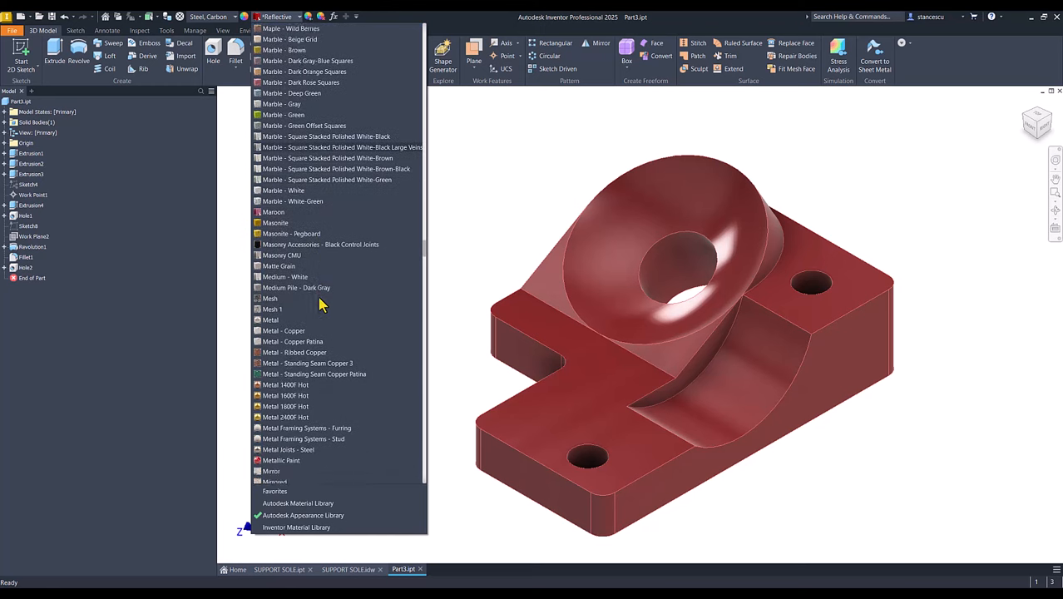
{"action": "scroll", "coordinate": [322, 306], "scroll_direction": "down", "scroll_amount": 2}
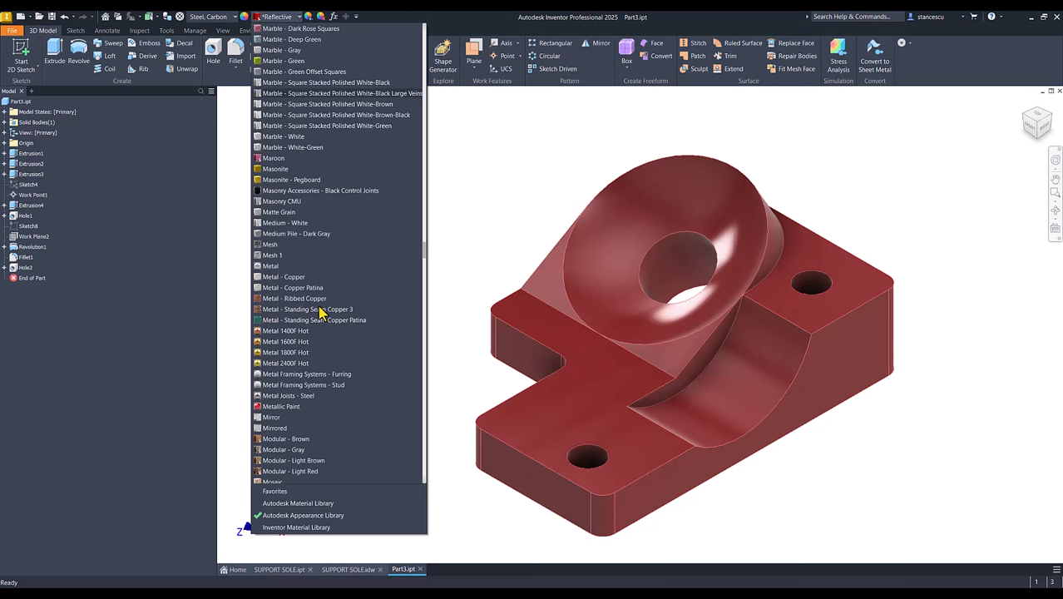
{"action": "left_click", "coordinate": [272, 419]}
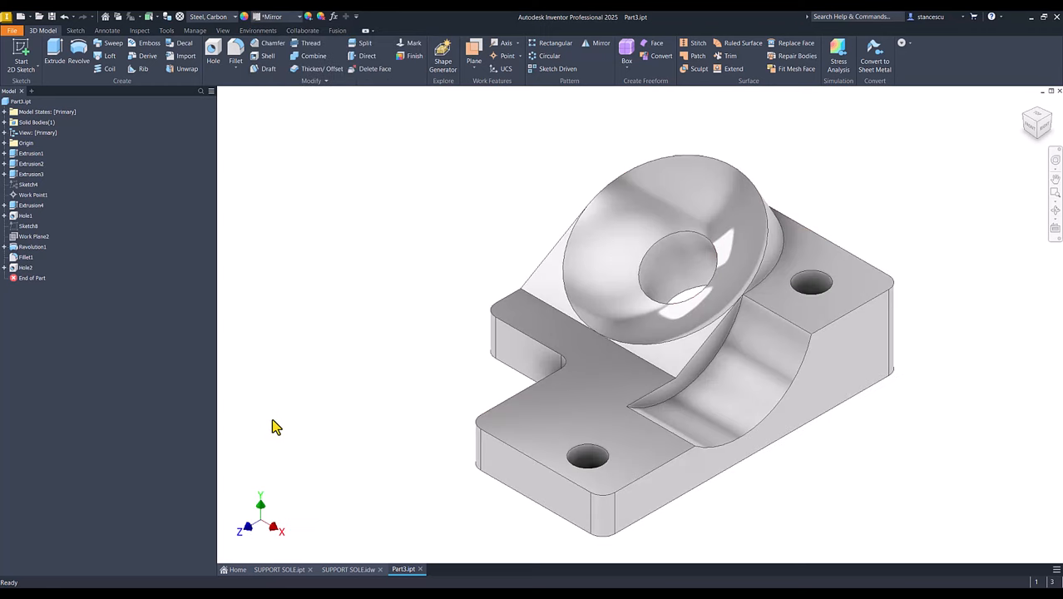
{"action": "left_click", "coordinate": [300, 19]}
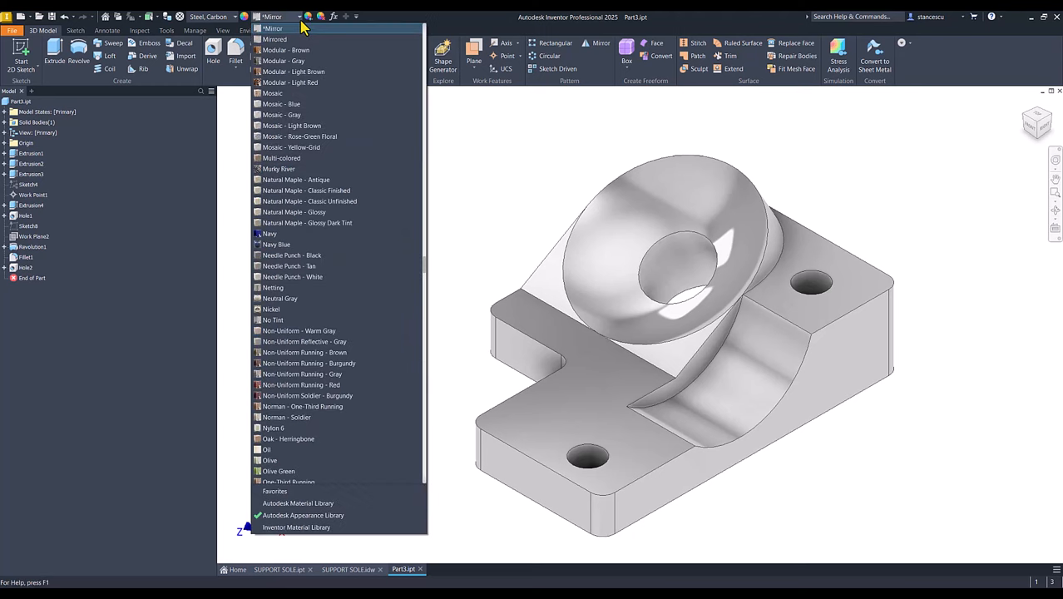
{"action": "left_click", "coordinate": [448, 145]}
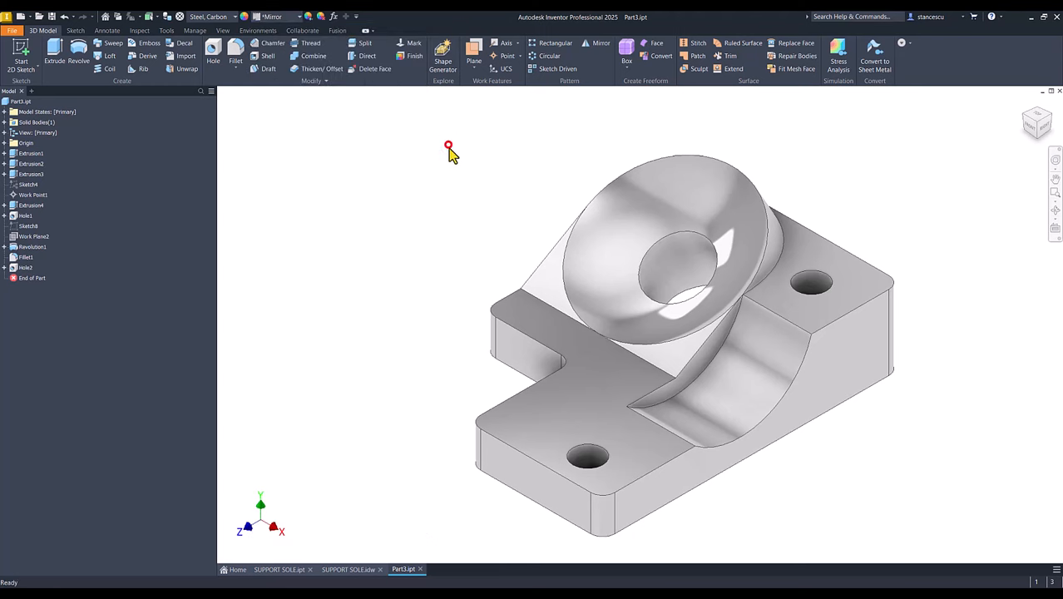
{"action": "key", "text": "ctrl+z"}
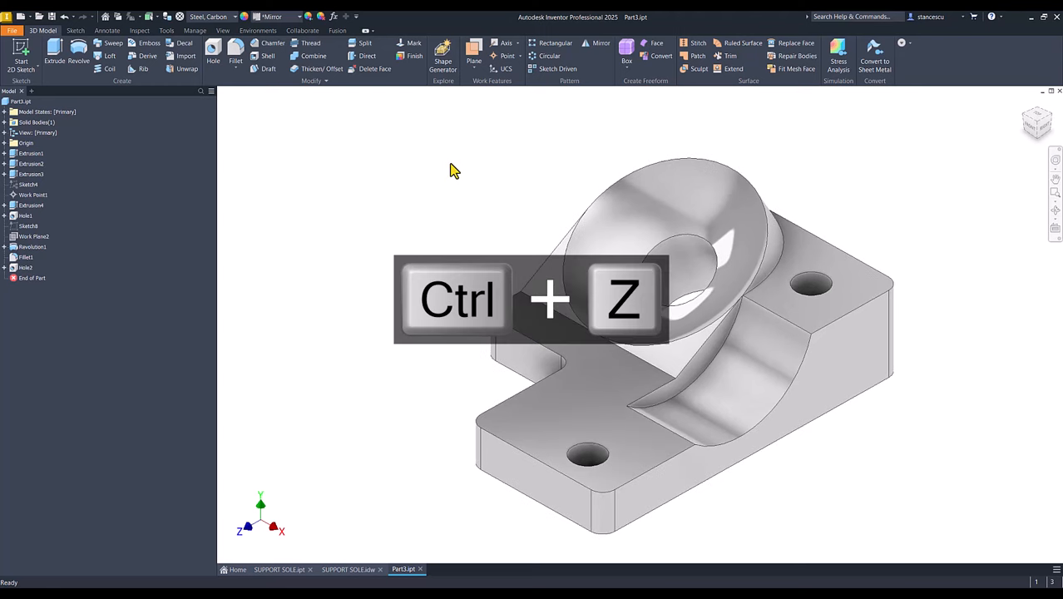
{"action": "left_click", "coordinate": [385, 156]}
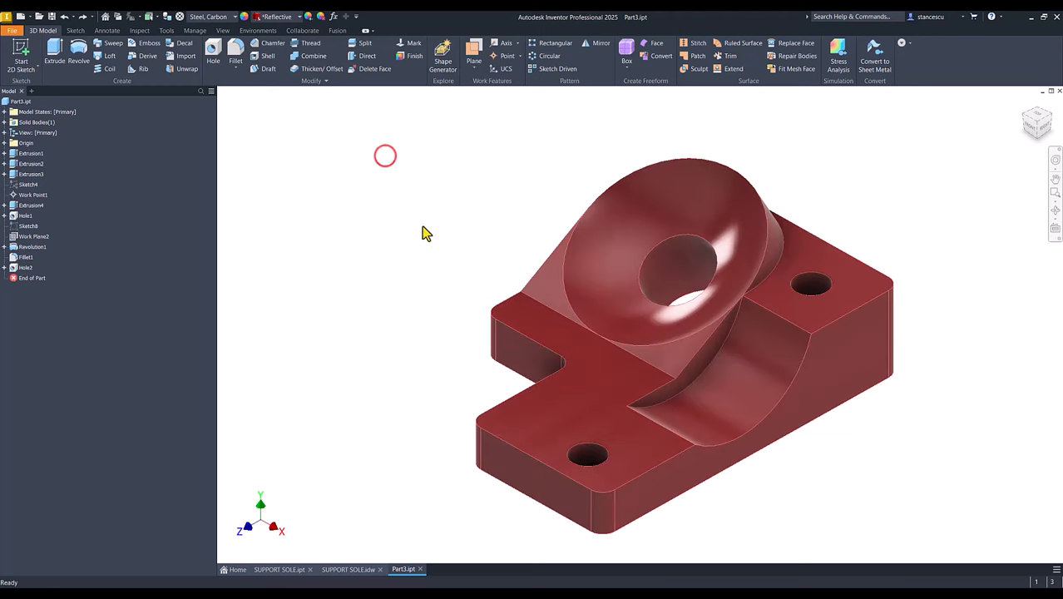
- Apply the Mirror appearance to the conical dish face and the curved cut-out faces, and return to the home view
{"action": "left_click", "coordinate": [604, 226]}
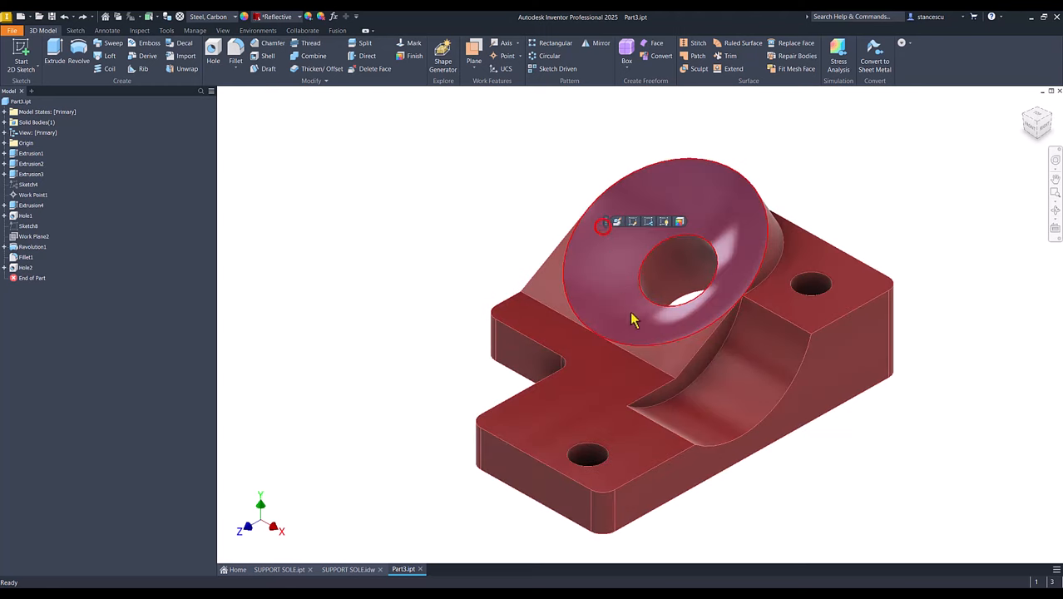
{"action": "left_click", "coordinate": [722, 384], "text": "ctrl"}
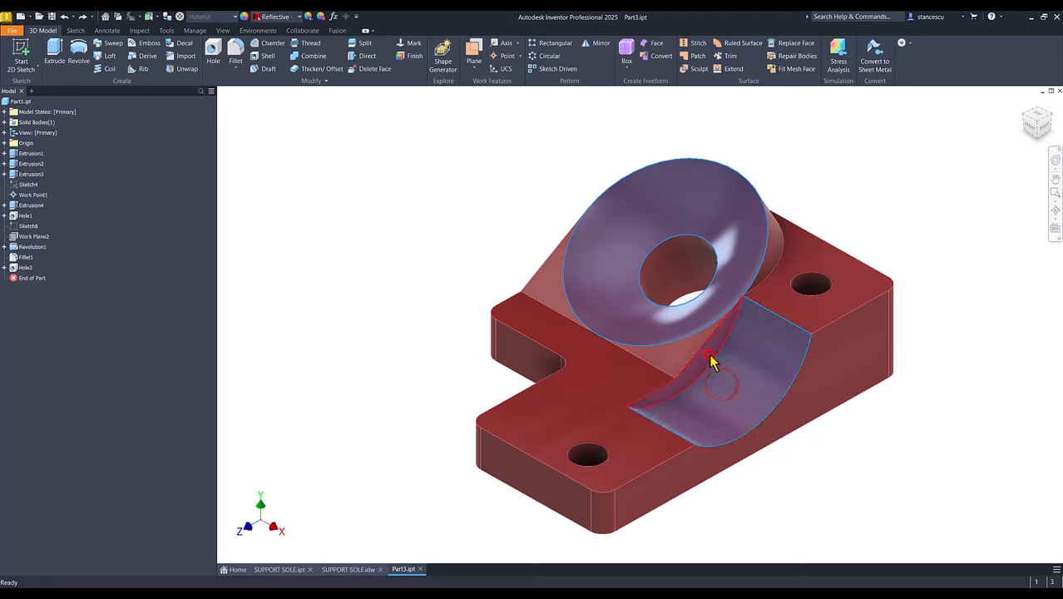
{"action": "left_click", "coordinate": [299, 17]}
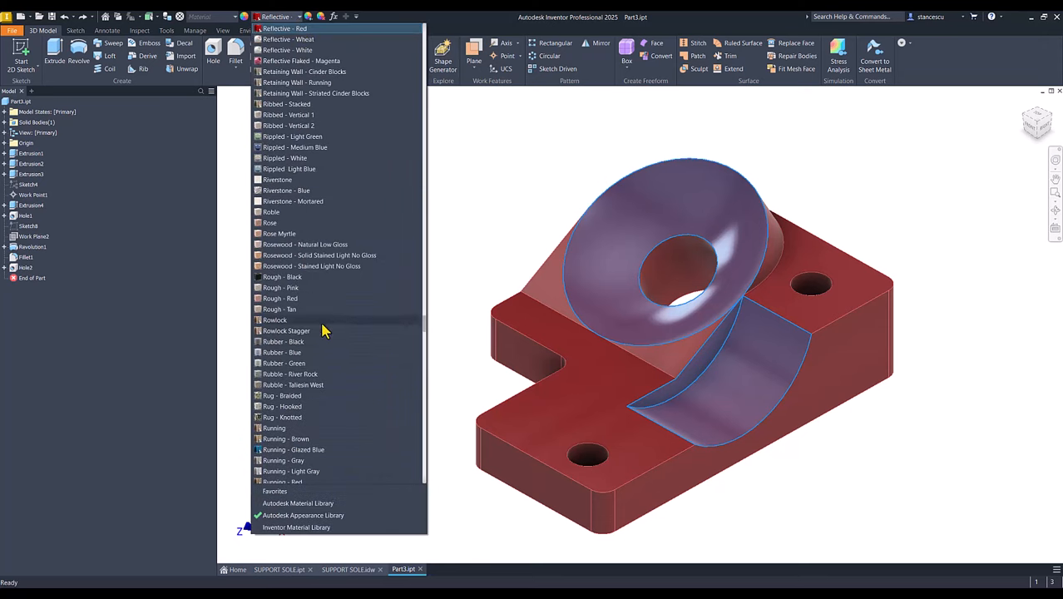
{"action": "scroll", "coordinate": [324, 331], "scroll_direction": "up", "scroll_amount": 10}
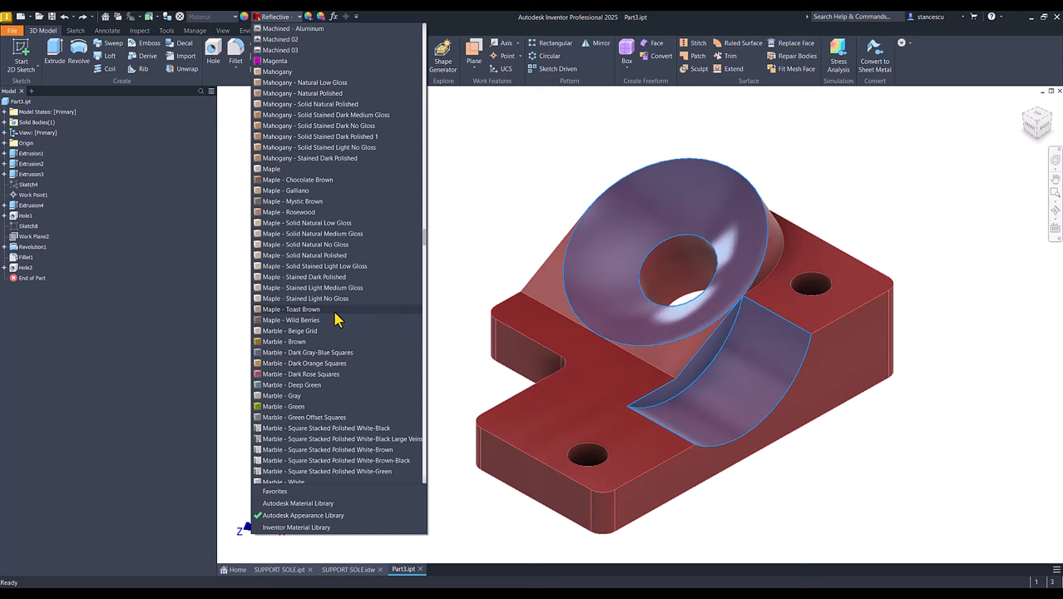
{"action": "scroll", "coordinate": [337, 319], "scroll_direction": "down", "scroll_amount": 6}
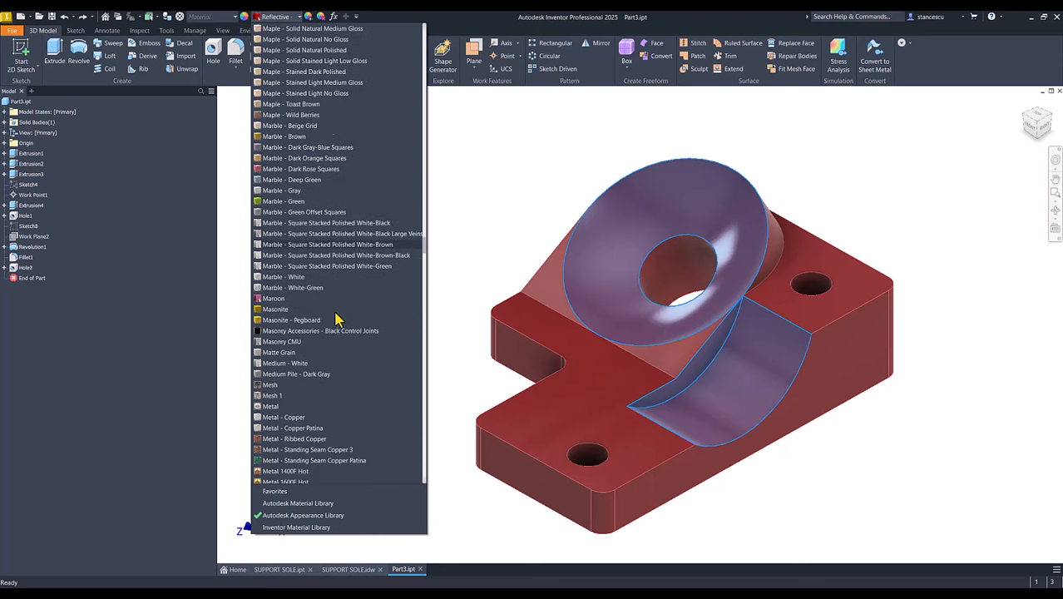
{"action": "scroll", "coordinate": [337, 320], "scroll_direction": "down", "scroll_amount": 4}
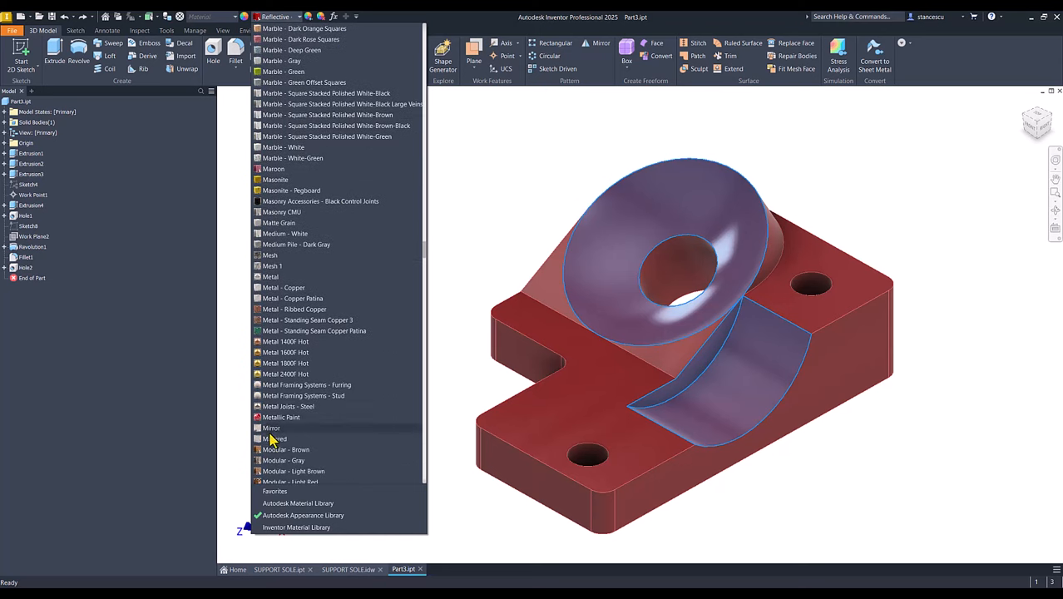
{"action": "left_click", "coordinate": [273, 428]}
{"action": "left_click", "coordinate": [351, 276]}
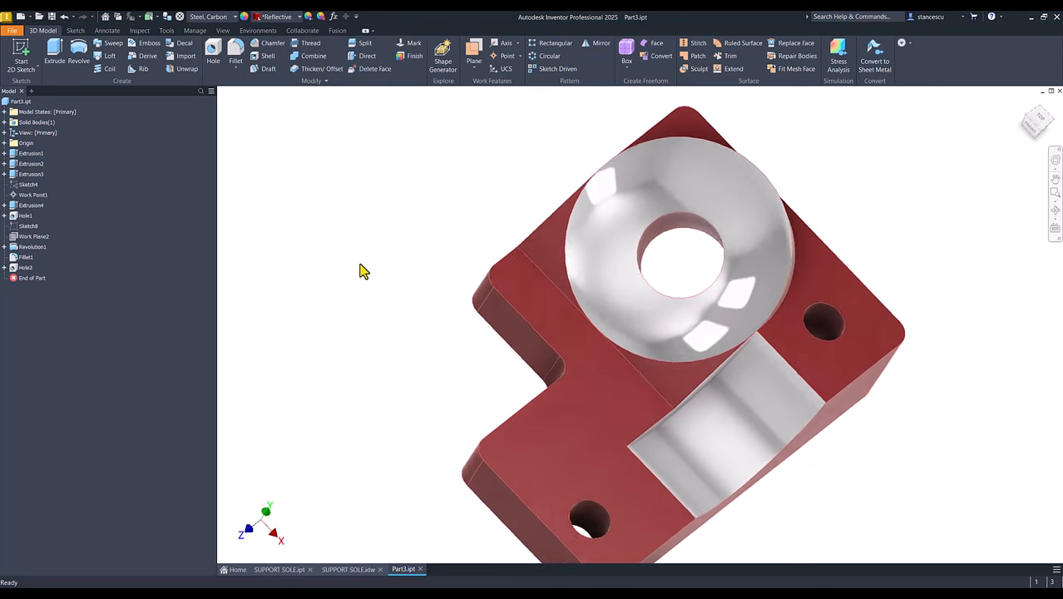
{"action": "key", "text": "F6"}
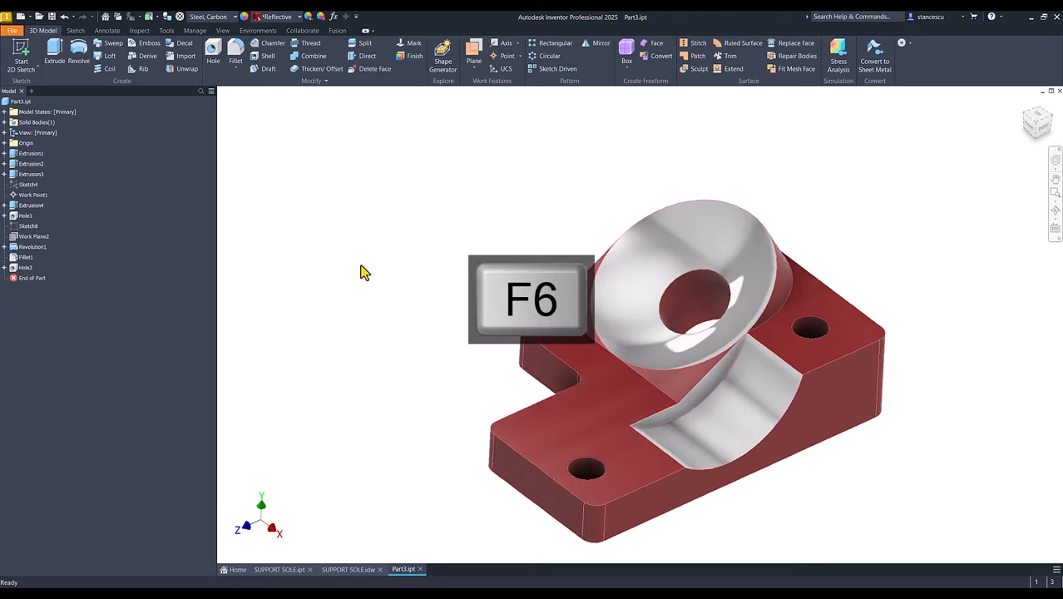
- Check the look of the reference part SUPPORT SOLE.ipt and set the lighting style of Part3 to Default Lights
{"action": "left_click", "coordinate": [278, 571]}
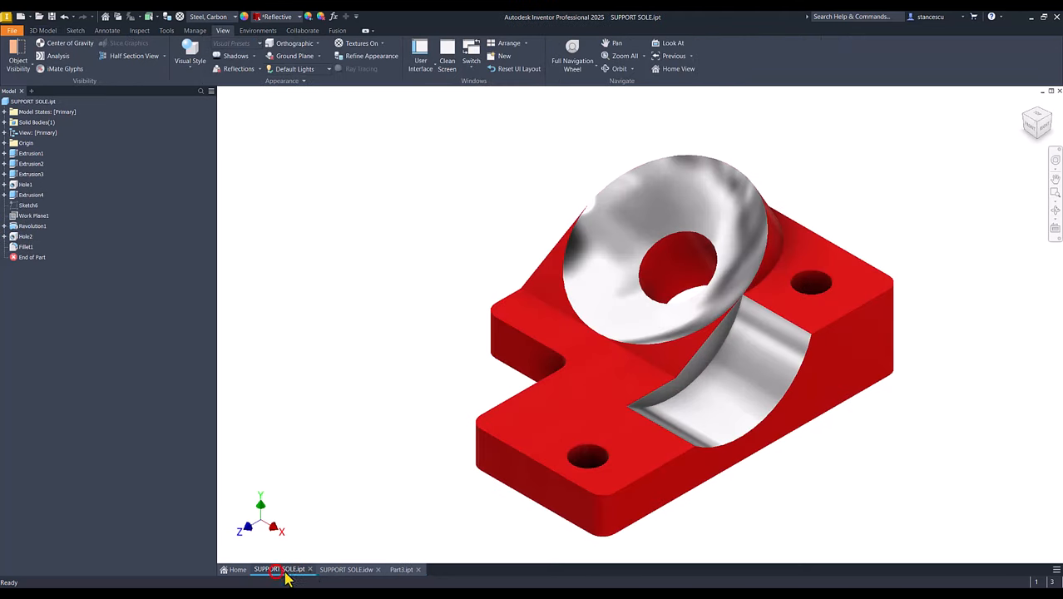
{"action": "left_click", "coordinate": [401, 572]}
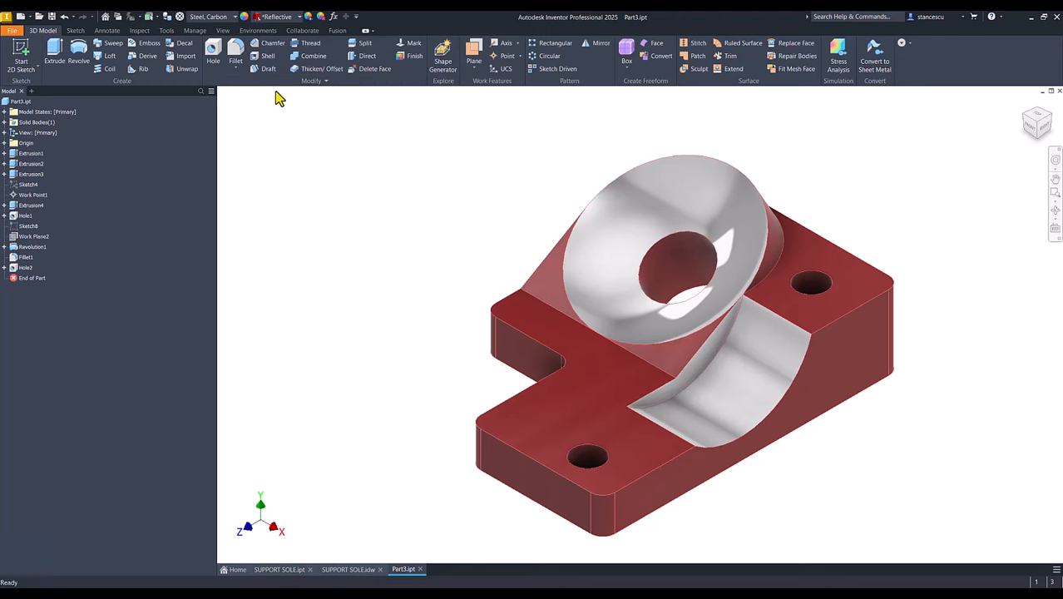
{"action": "left_click", "coordinate": [223, 31]}
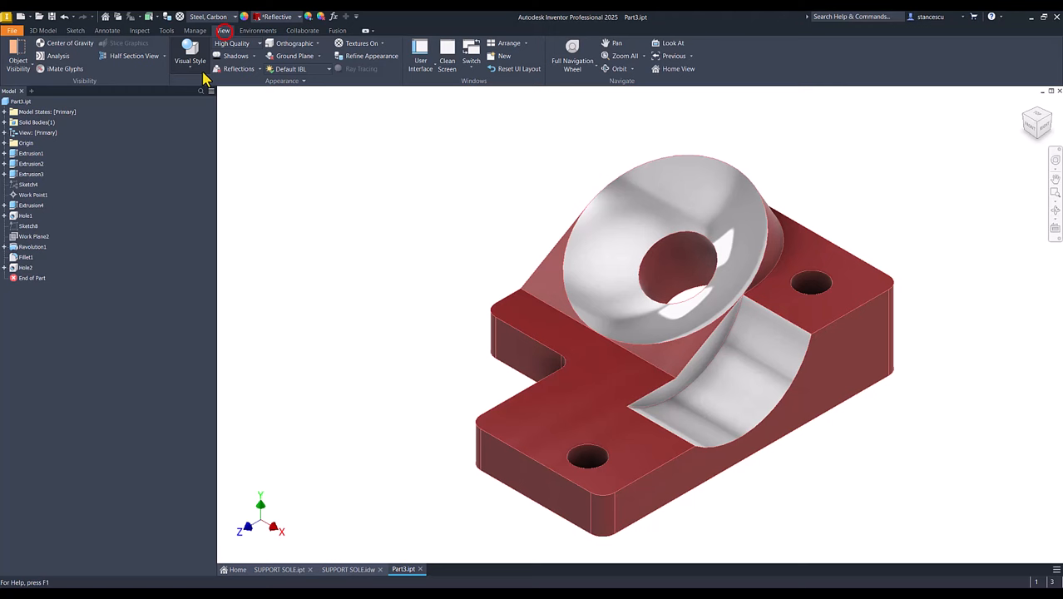
{"action": "left_click", "coordinate": [326, 70]}
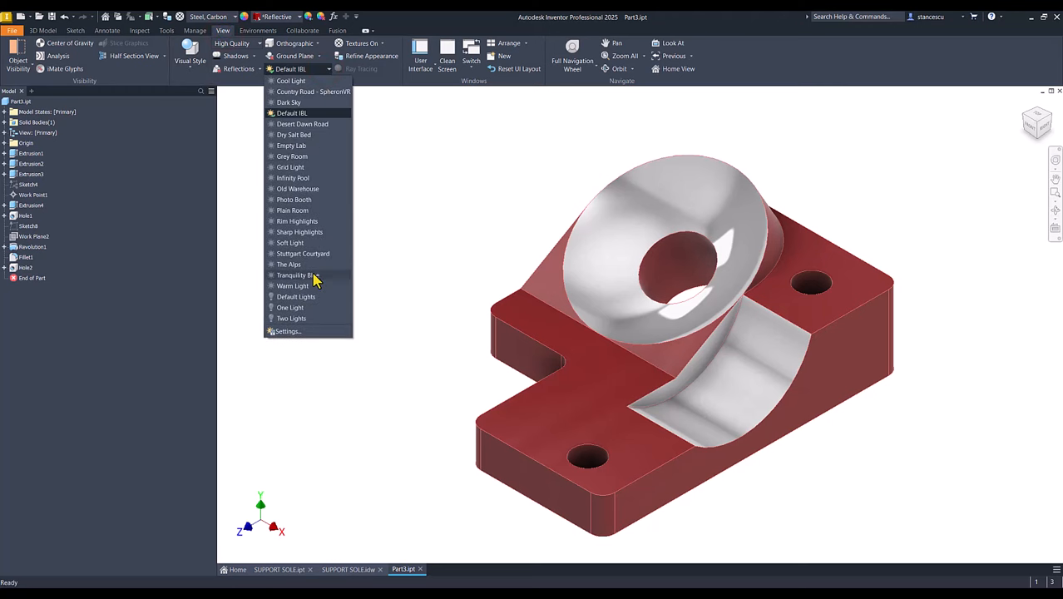
{"action": "left_click", "coordinate": [302, 298]}
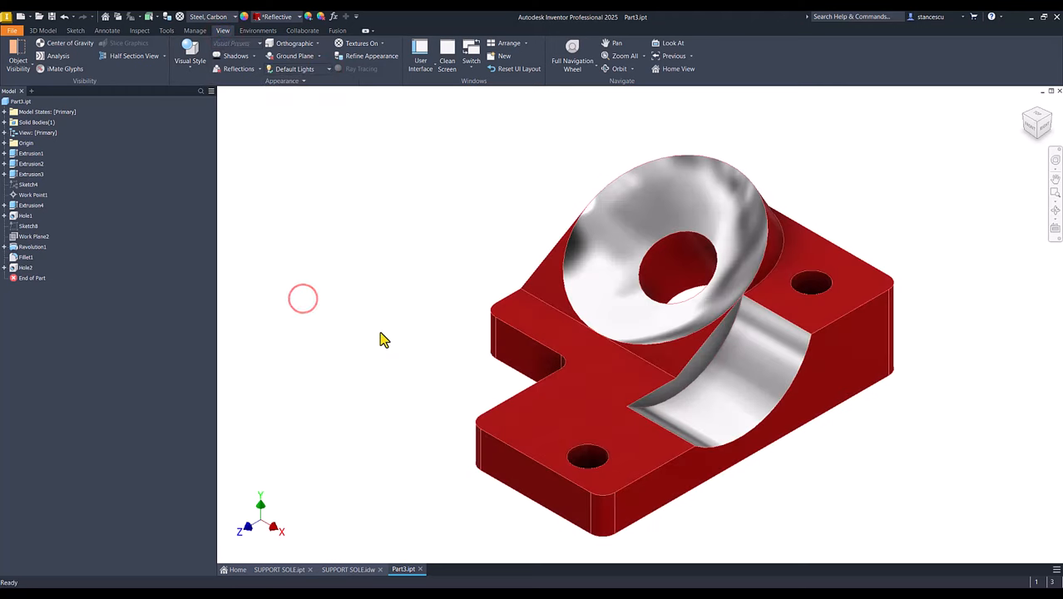
- Compare the appearance of Part3 with the reference part SUPPORT SOLE.ipt
{"action": "left_click", "coordinate": [279, 571]}
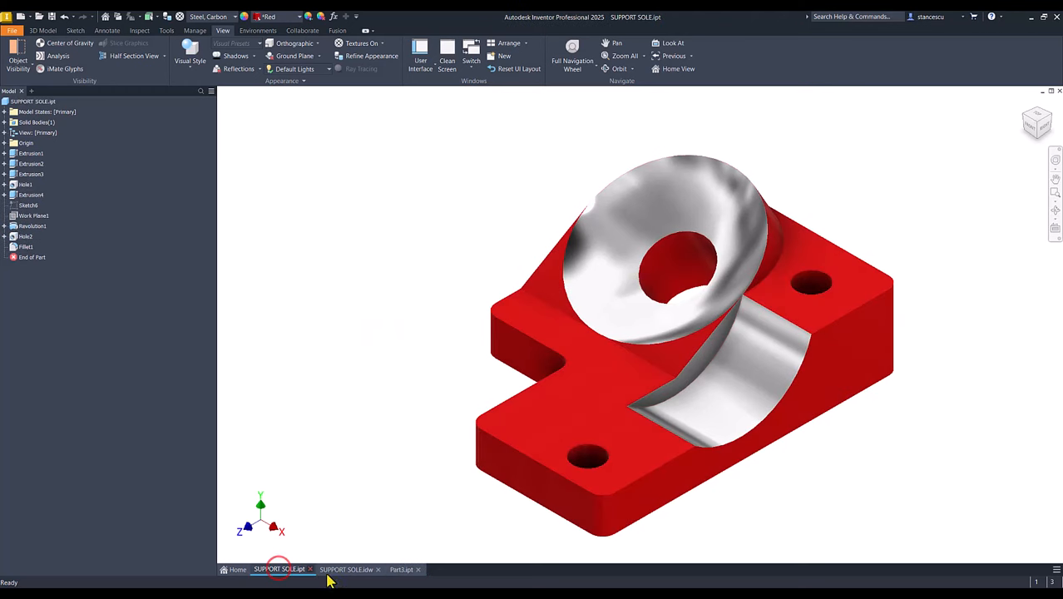
{"action": "left_click", "coordinate": [398, 571]}
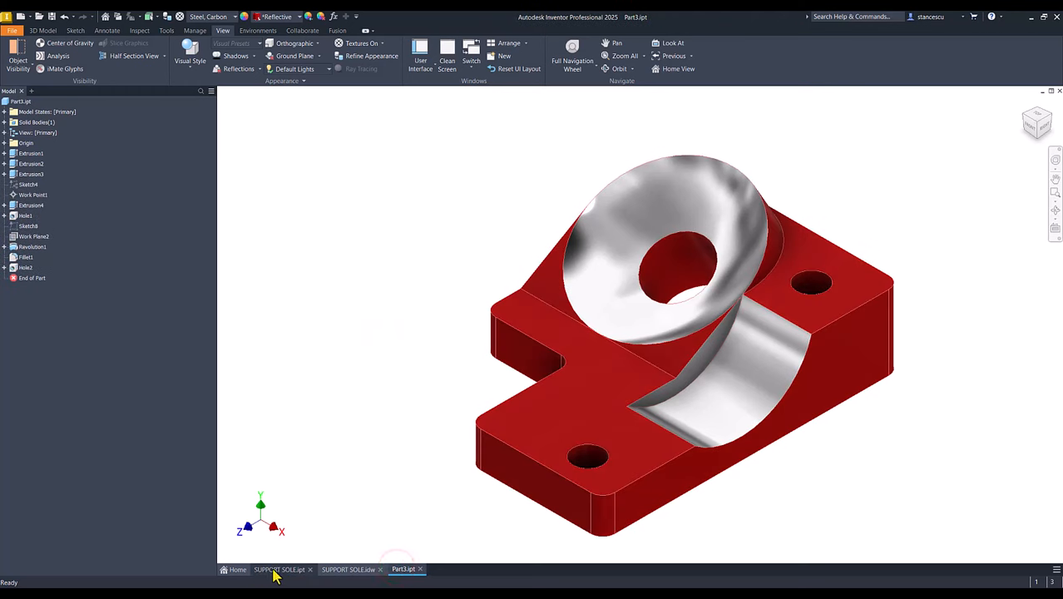
{"action": "left_click", "coordinate": [273, 571]}
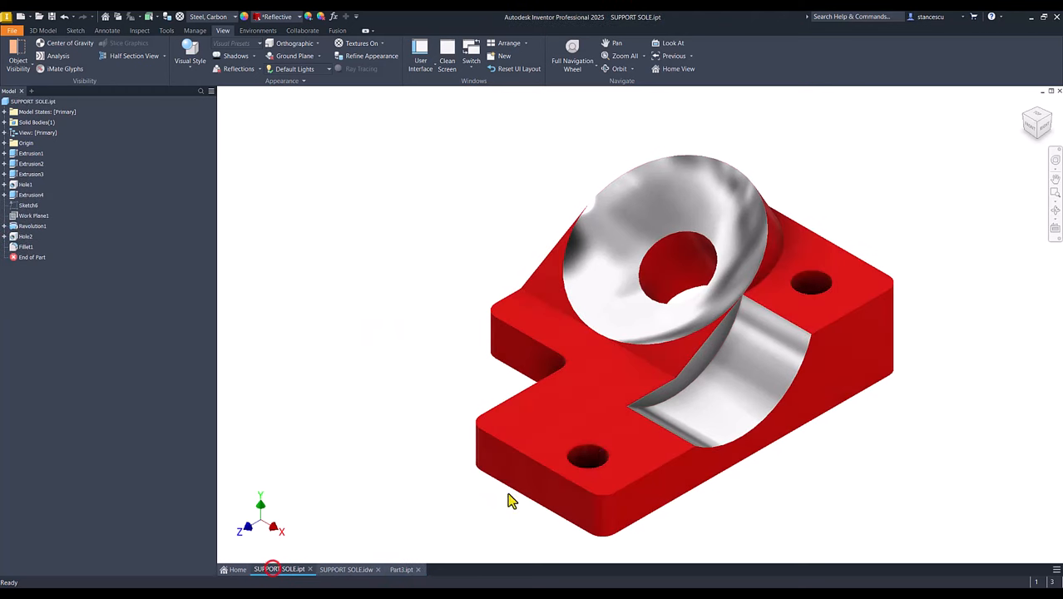
{"action": "left_click", "coordinate": [402, 570]}
{"action": "left_click", "coordinate": [368, 393]}
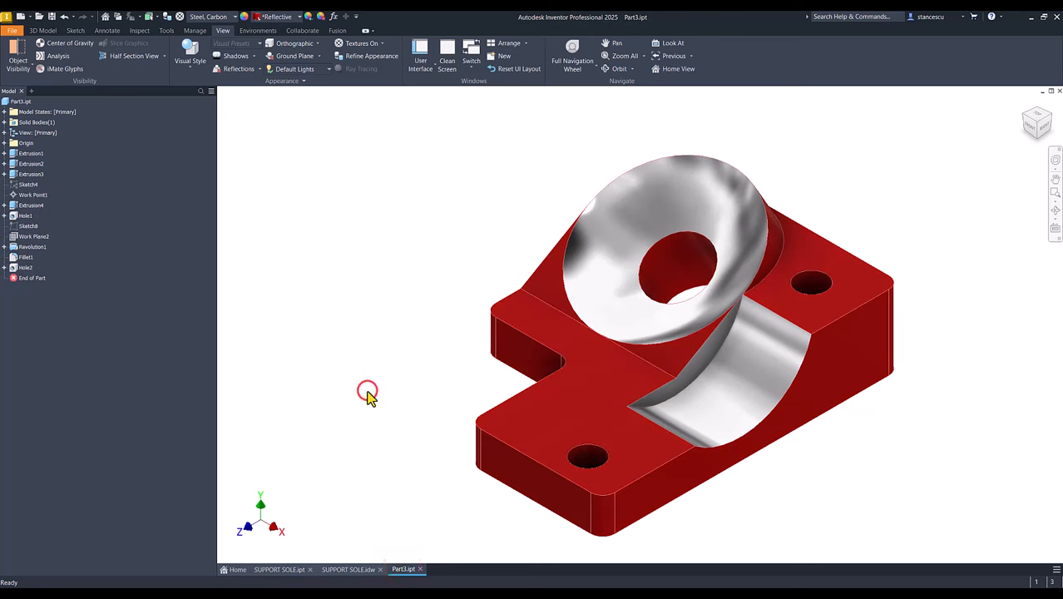